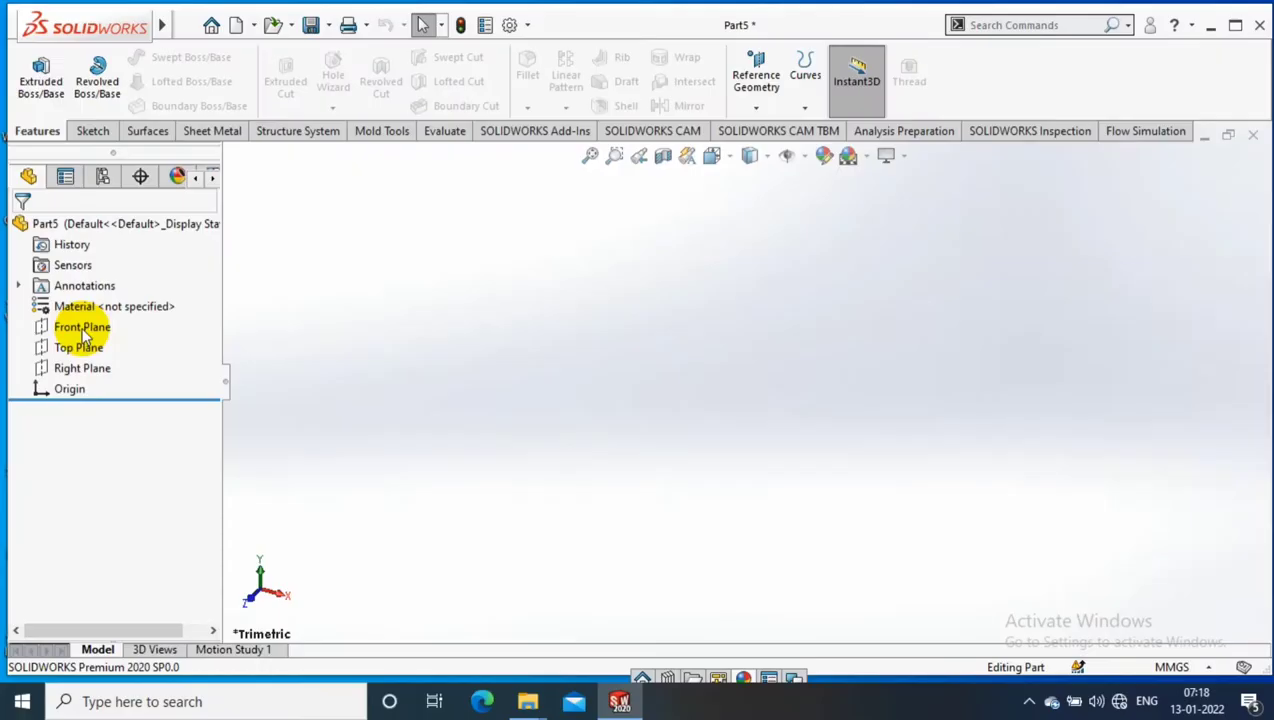
Step: Open a new sketch on the Front Plane with the Line tool active
left_click(68, 327)
left_click(176, 293)
left_click(60, 72)
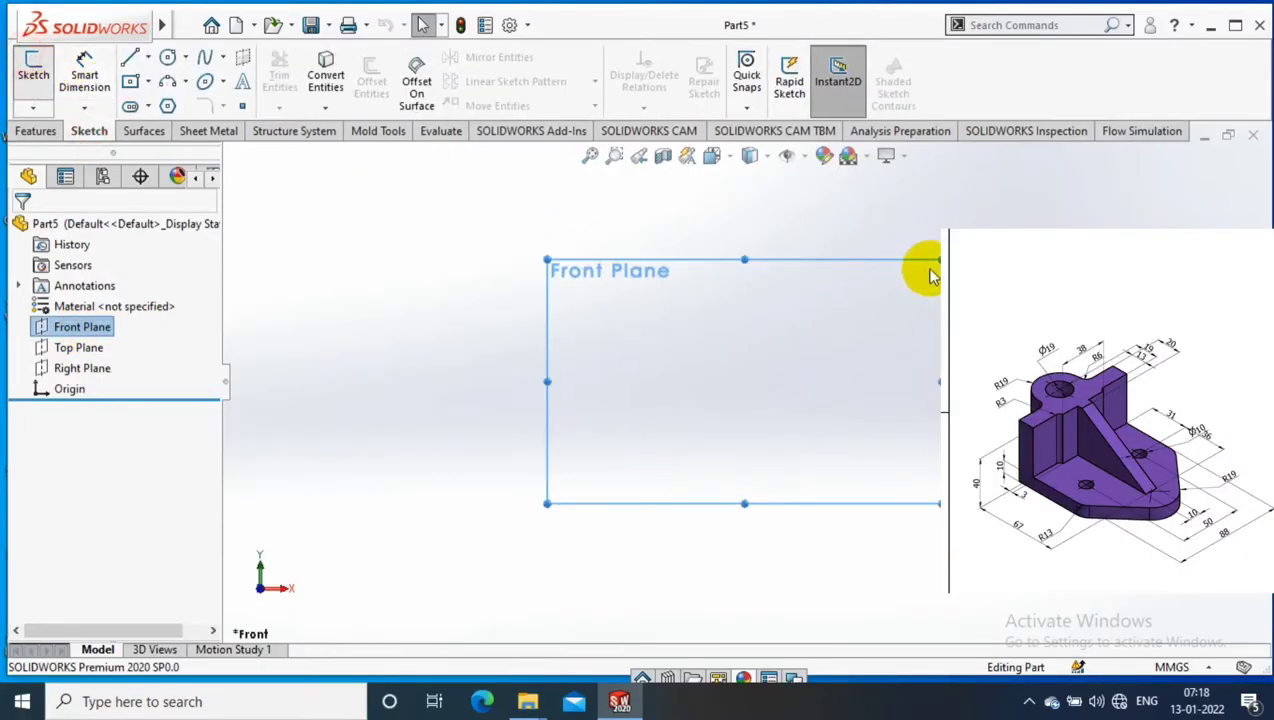
key("l")
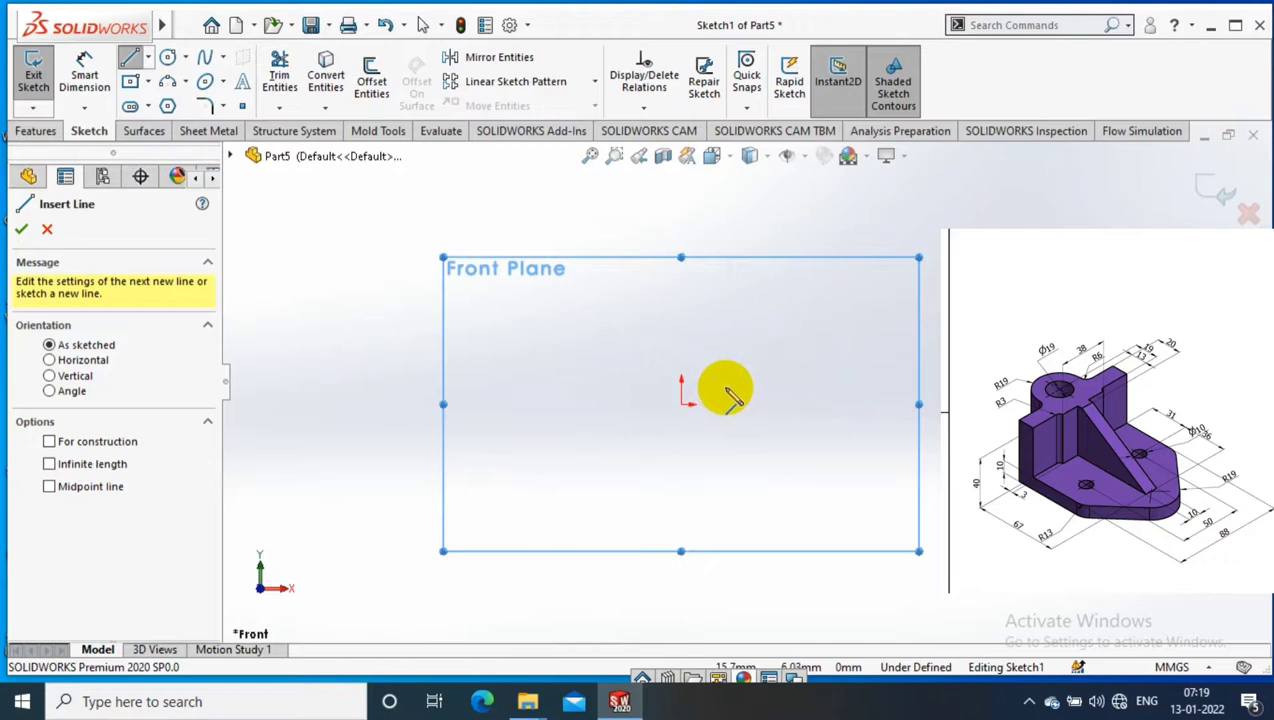
Step: Draw an open stepped chain of horizontal and vertical lines from the origin, then fit the view
left_click(681, 404)
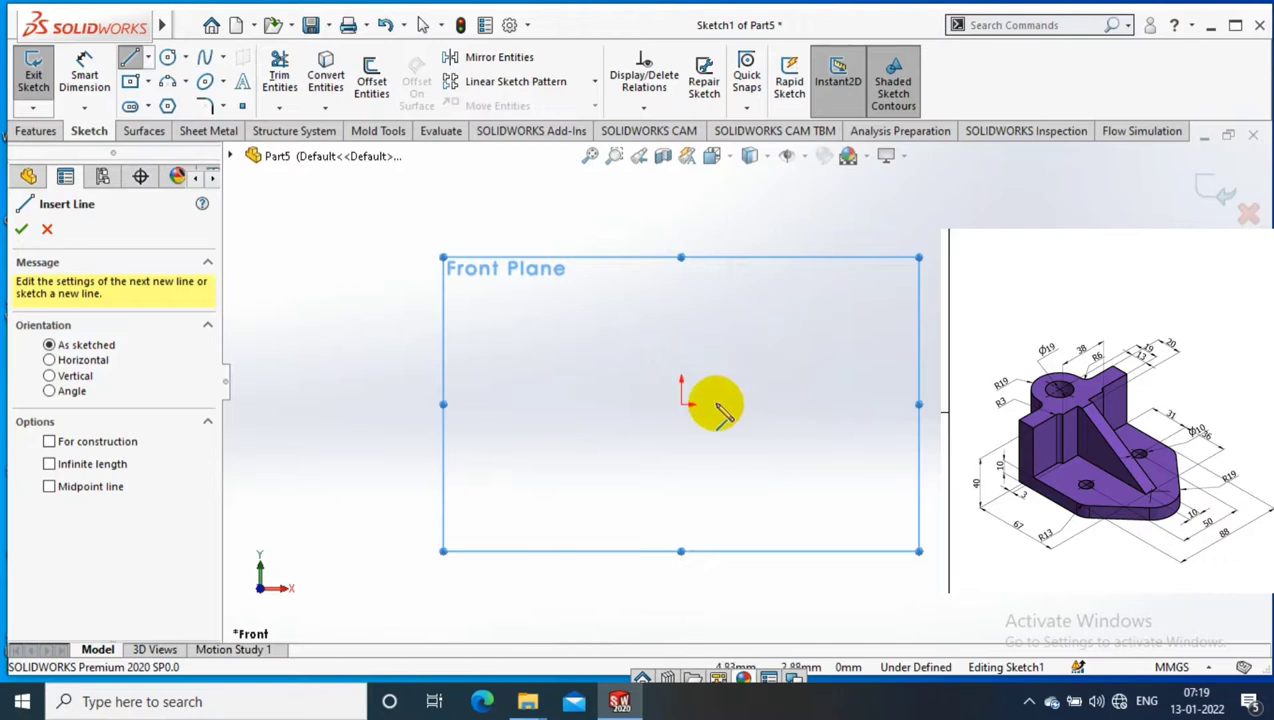
left_click(698, 404)
left_click(716, 379)
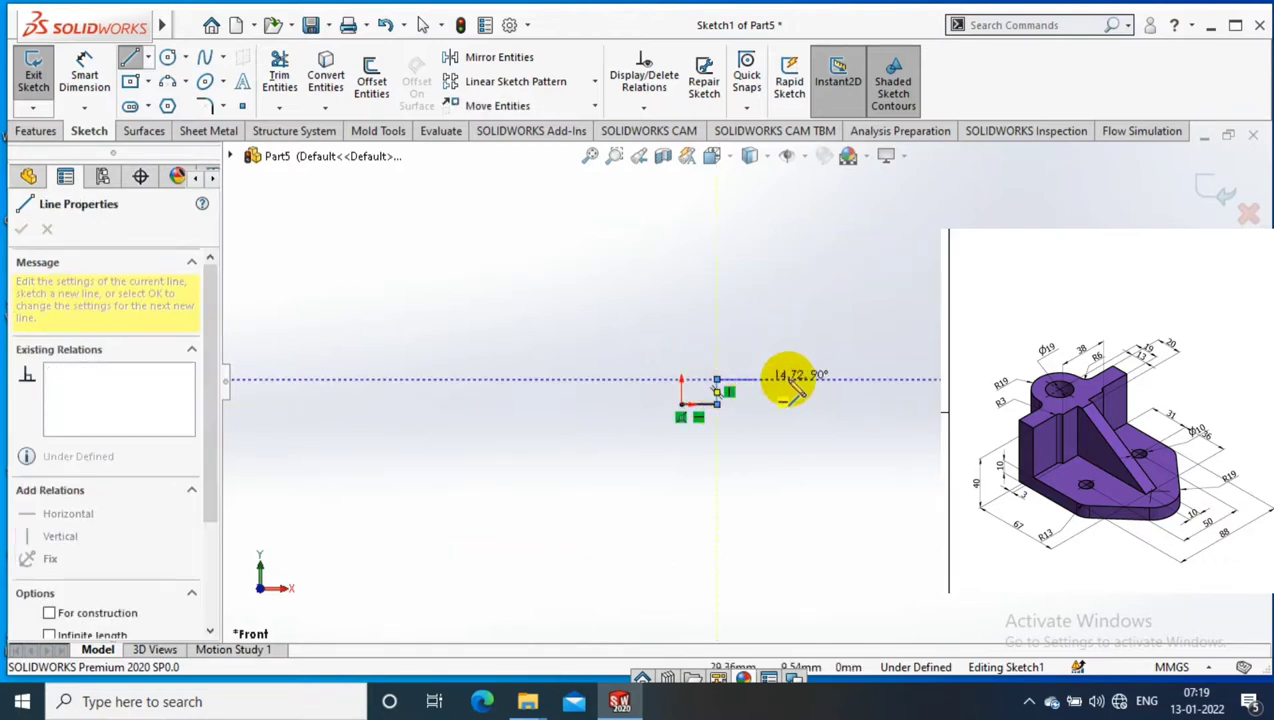
left_click(813, 378)
left_click(813, 361)
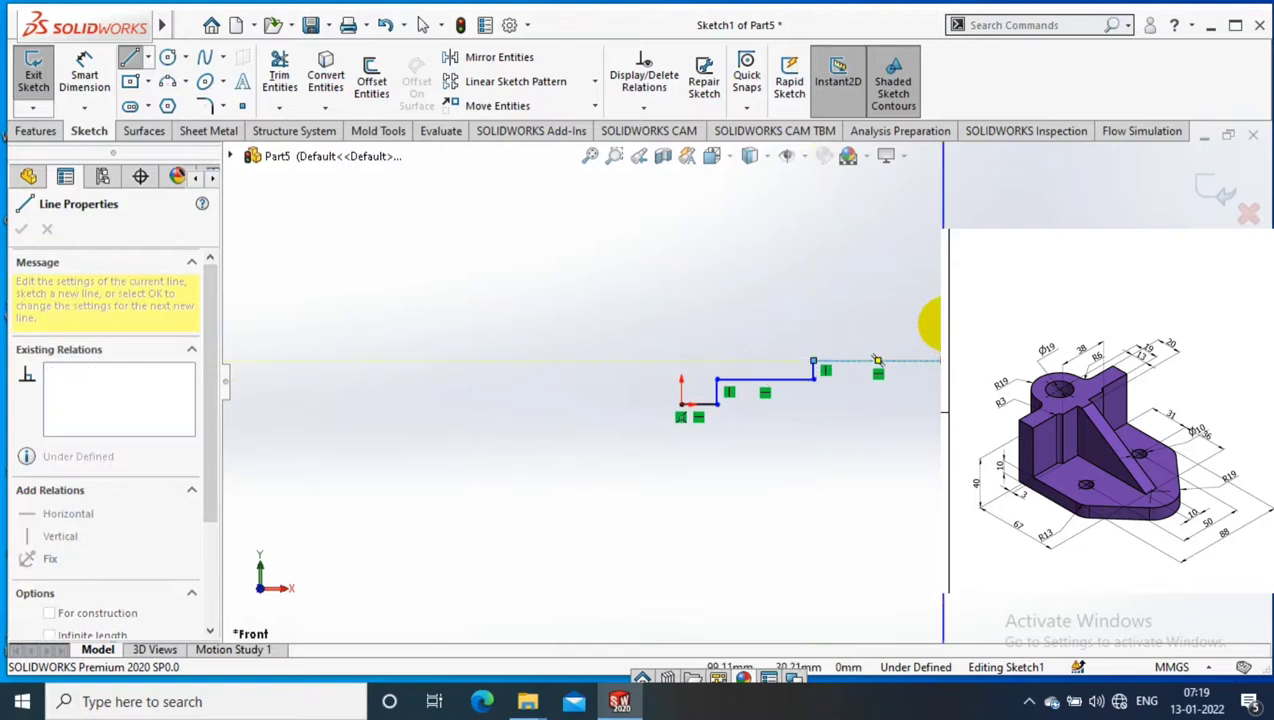
left_click(950, 361)
left_click(950, 331)
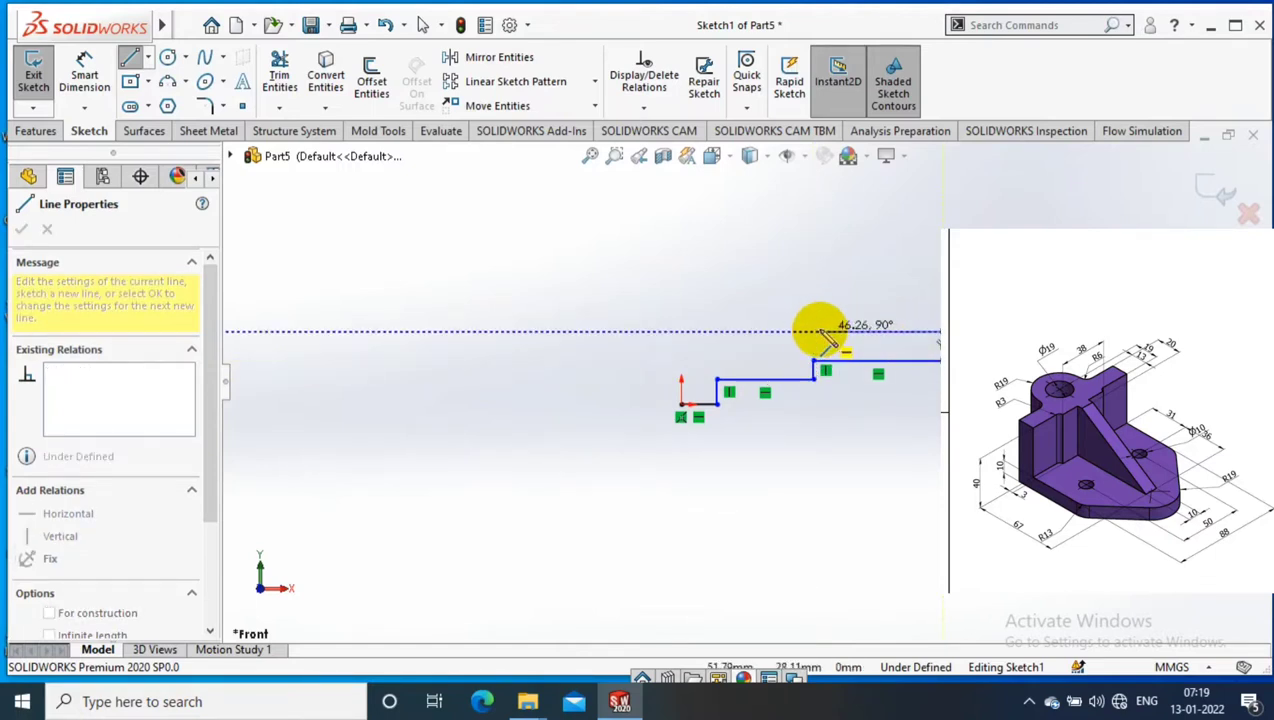
double_click(819, 332)
key("Escape")
key("f")
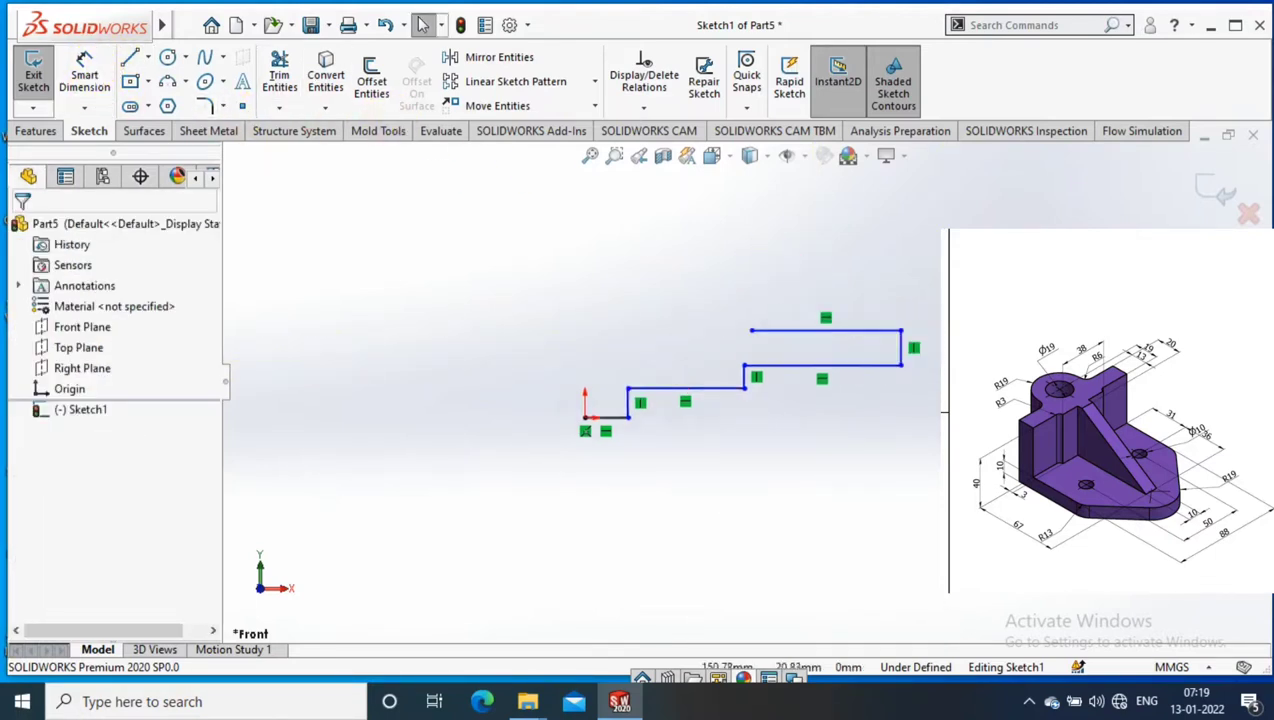
left_click(85, 72)
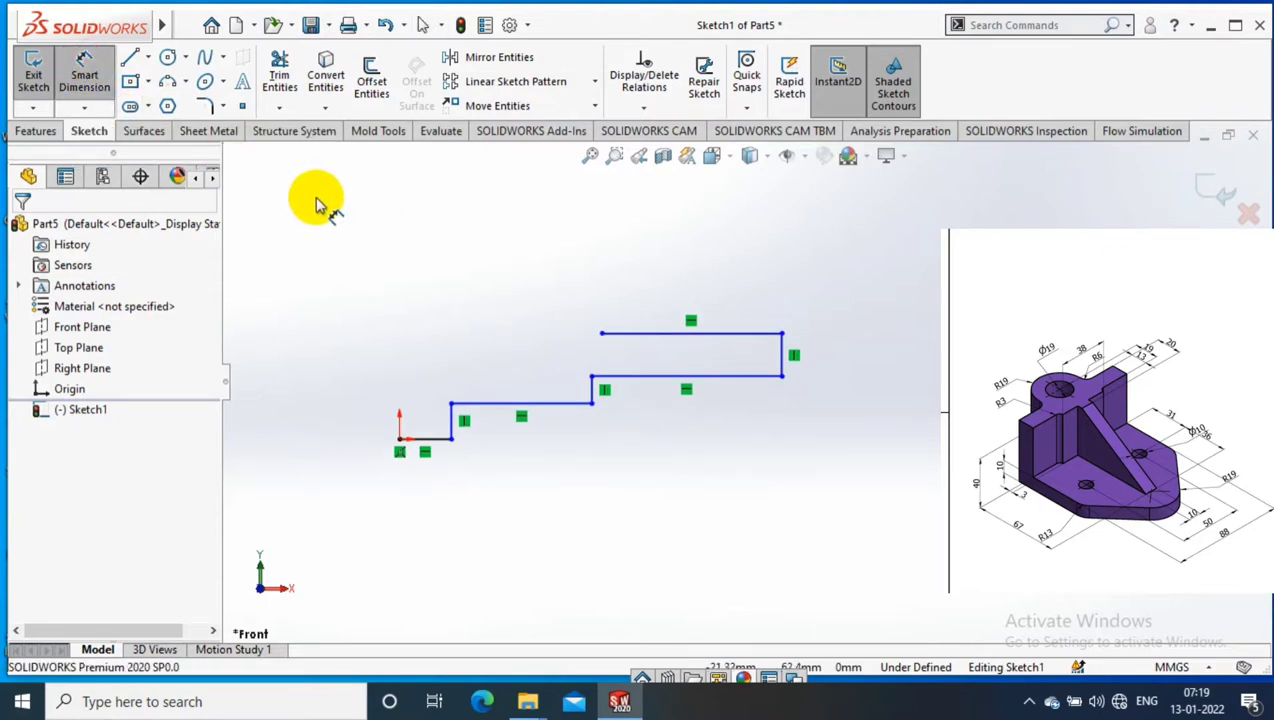
Step: Dimension the overall width to 44 mm and the right vertical line to 13 mm
left_click(399, 438)
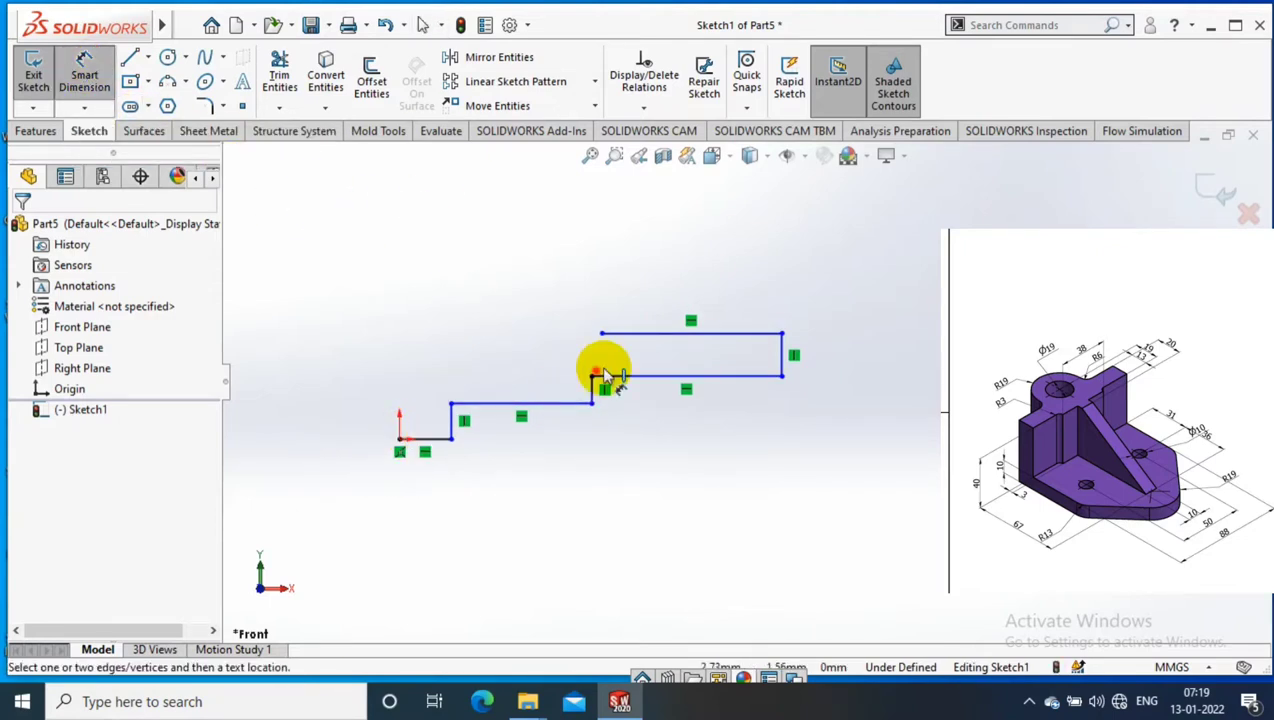
left_click(783, 358)
left_click(536, 247)
type("44")
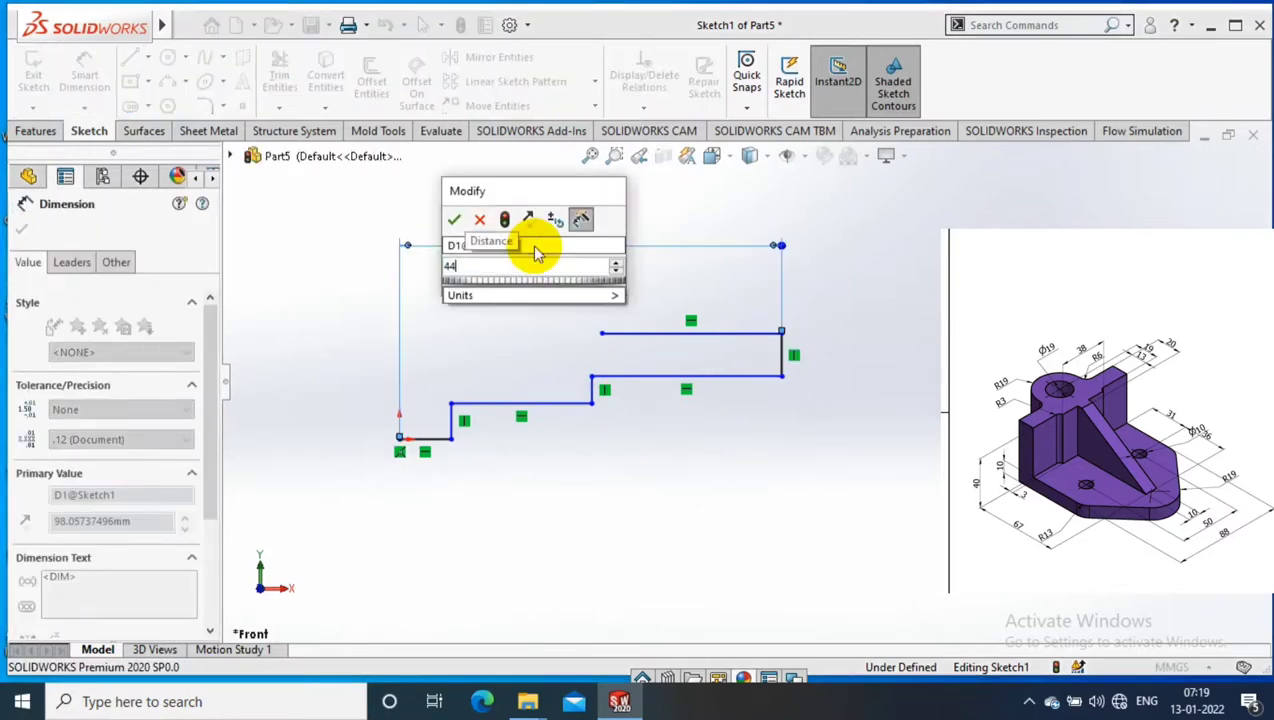
key("Return")
left_click(785, 362)
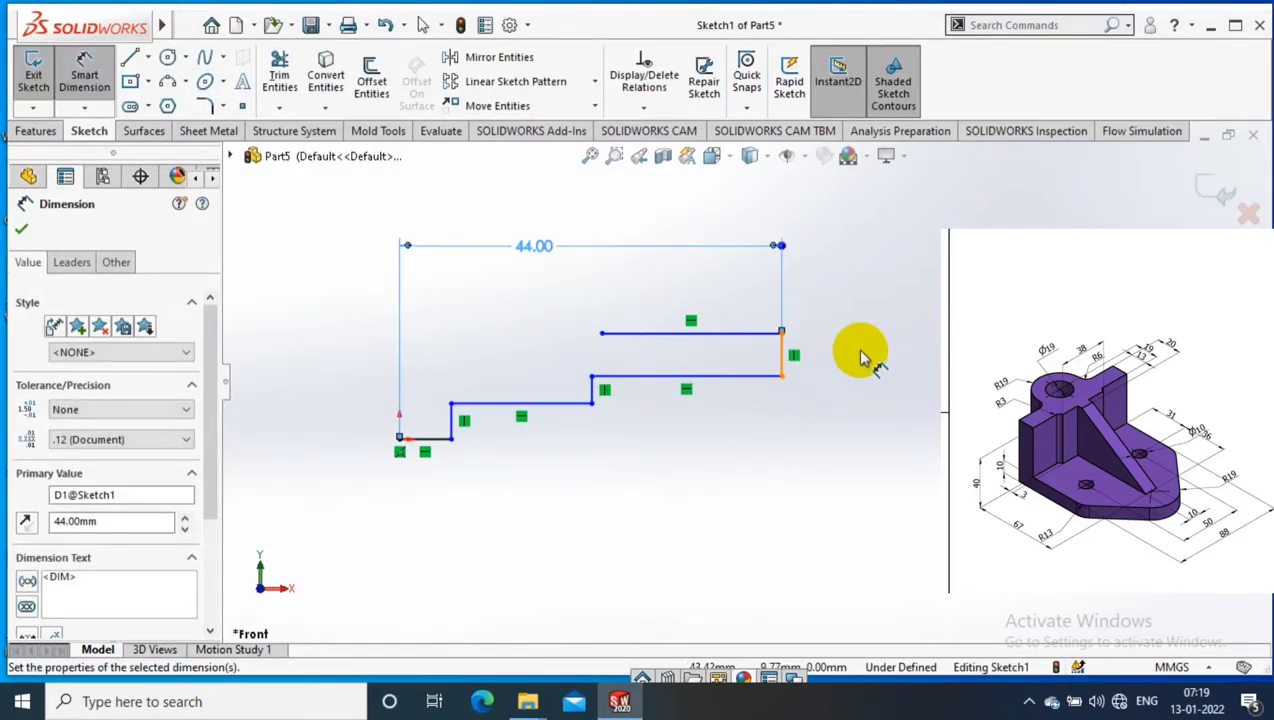
left_click(864, 357)
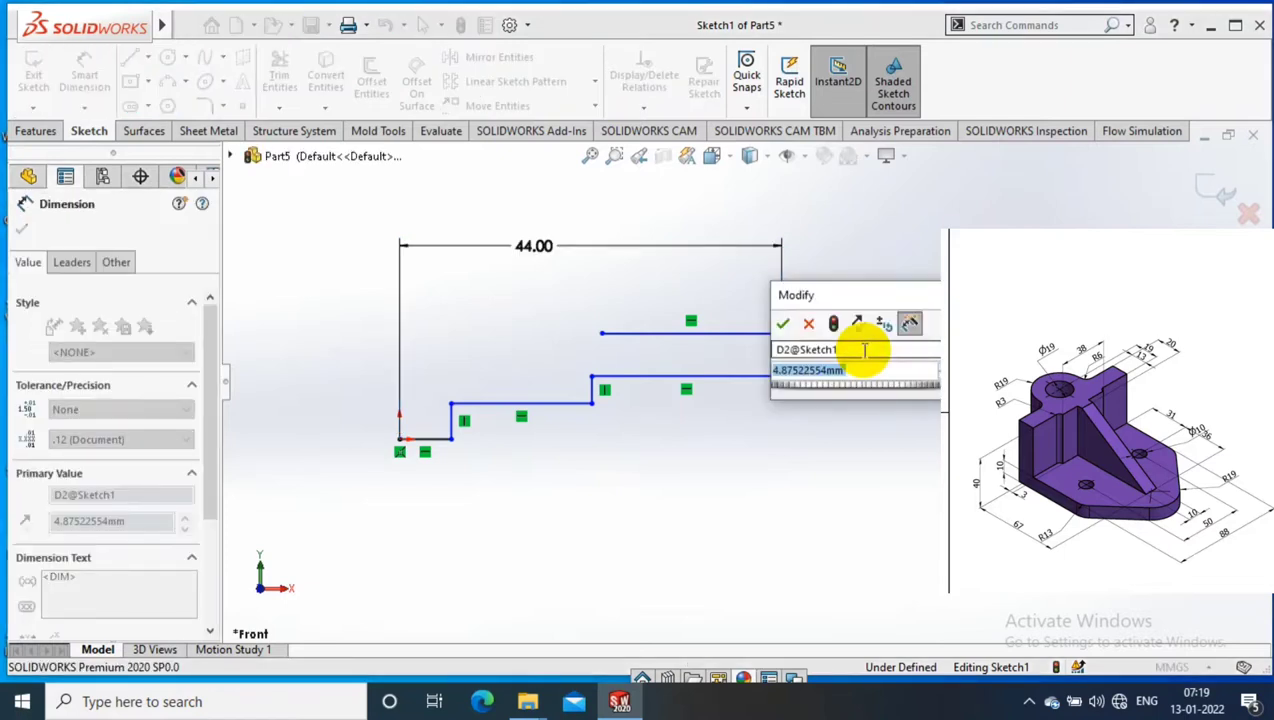
type("13")
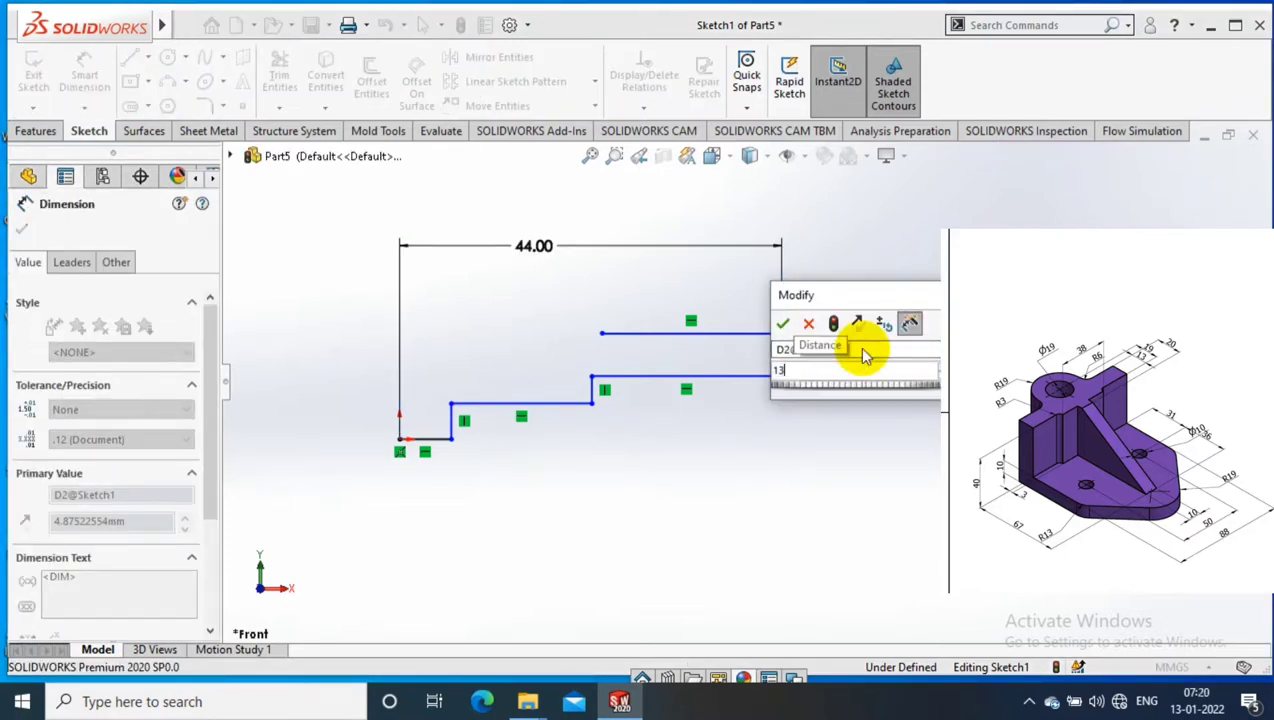
key("Return")
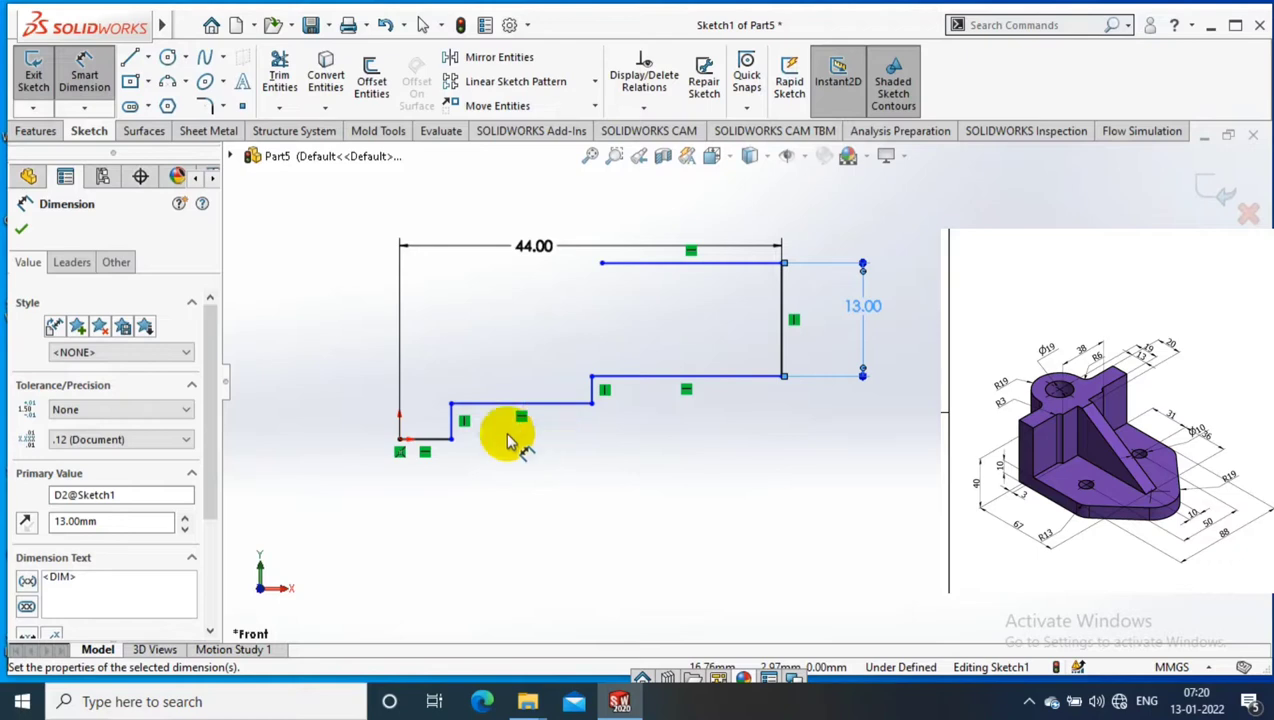
Step: Set the small vertical step to 3 mm and the short left vertical line to 4 mm
left_click(577, 405)
left_click(740, 377)
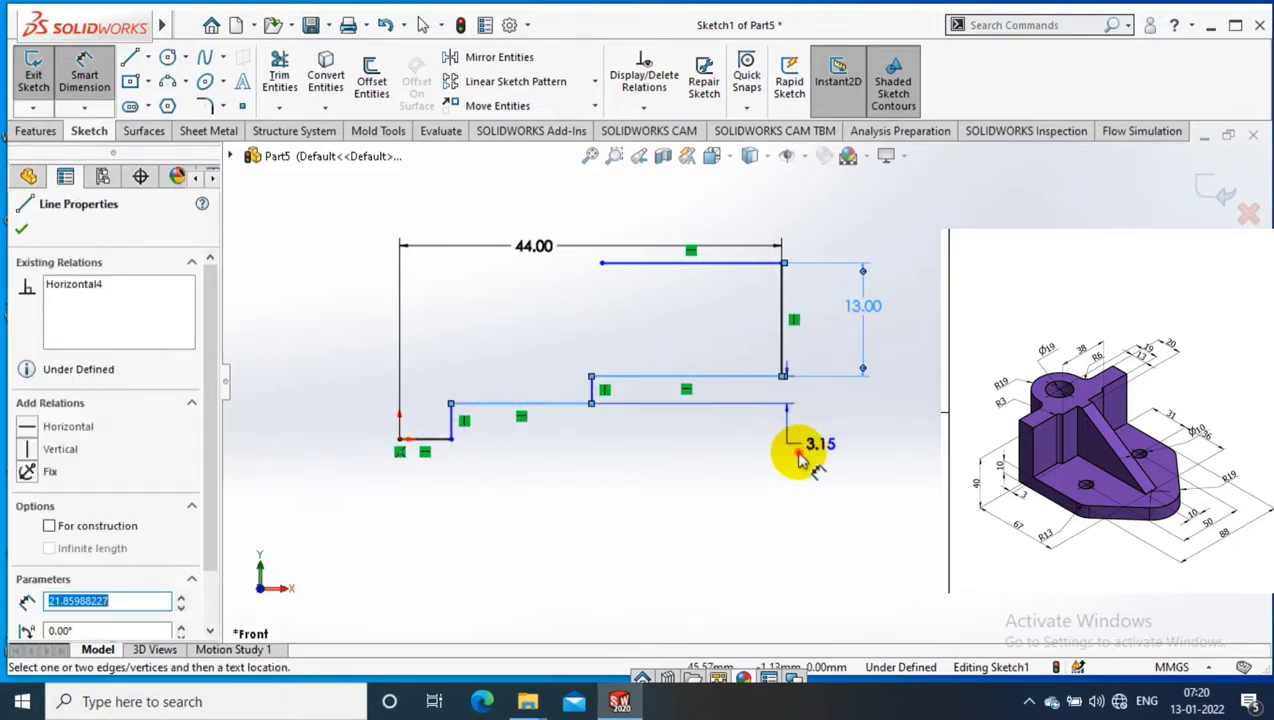
left_click(805, 446)
type("3.1453068mm")
key("Return")
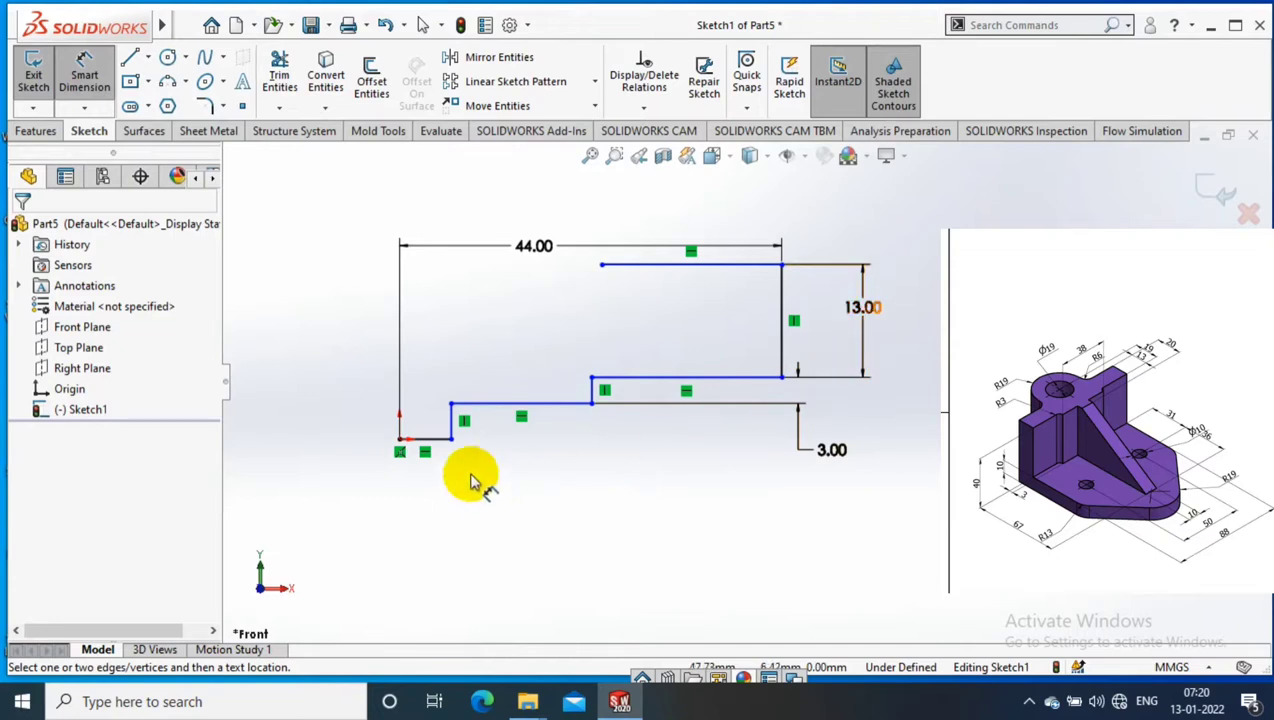
left_click(453, 420)
left_click(593, 530)
type("4.00mm")
key("Return")
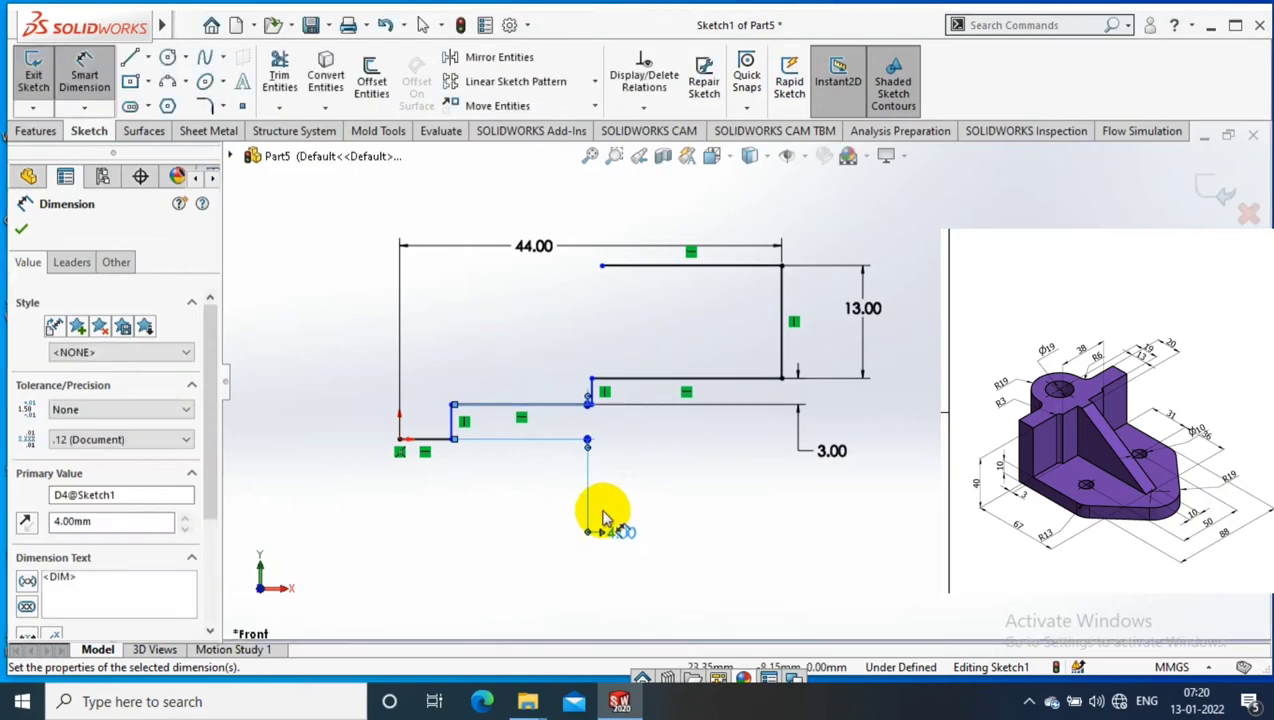
Step: Dimension the 19 mm horizontal distance from the origin and the 5 mm bottom-left line
left_click(399, 440)
left_click(591, 405)
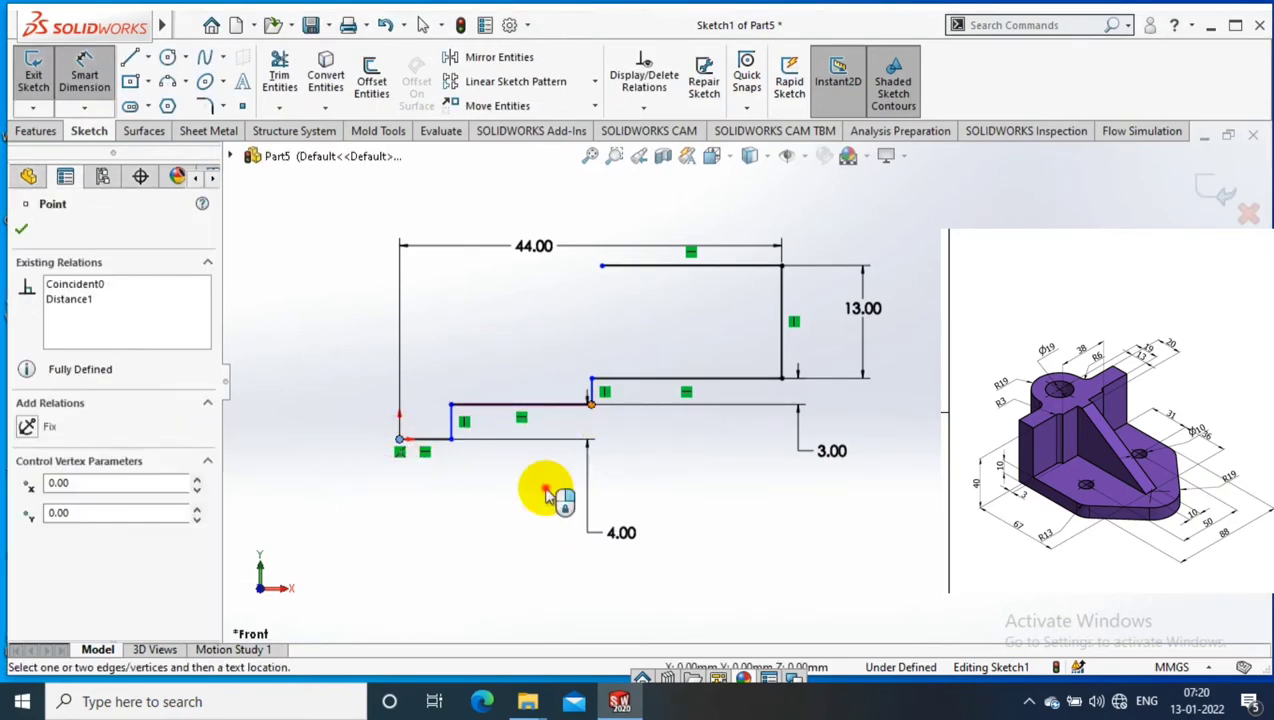
left_click(513, 570)
type("19")
key("Return")
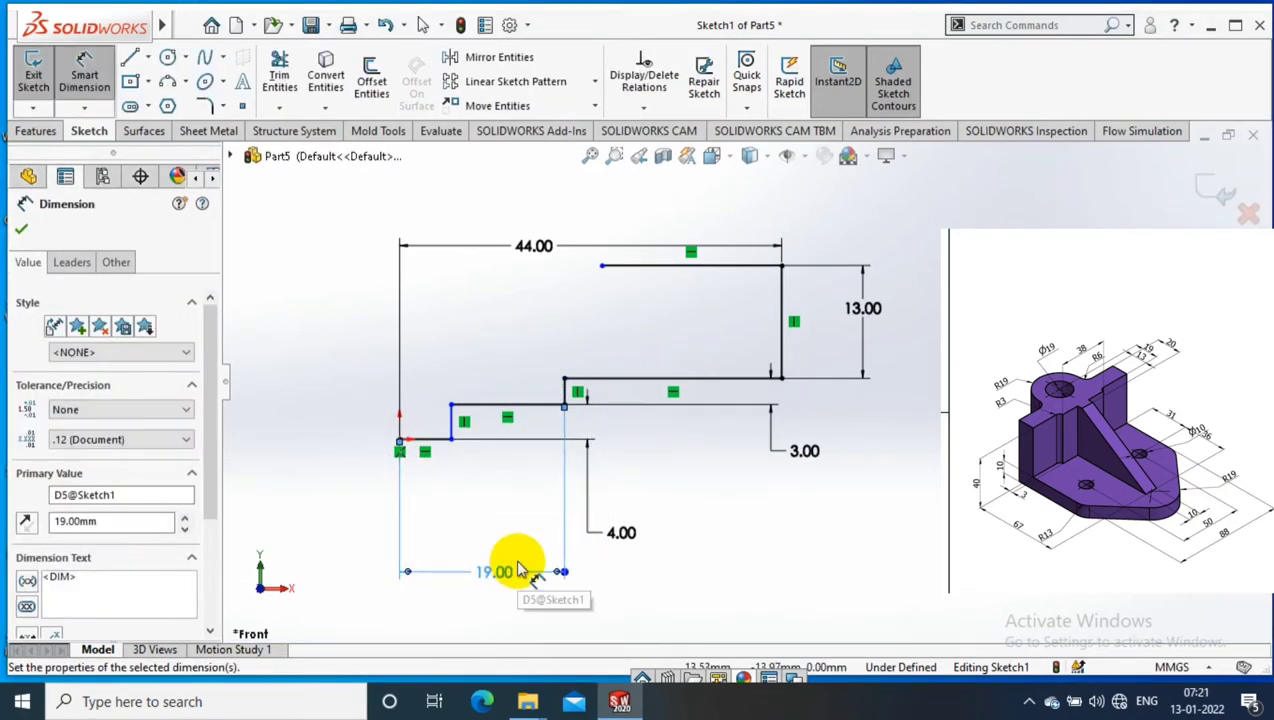
left_click(430, 440)
left_click(441, 506)
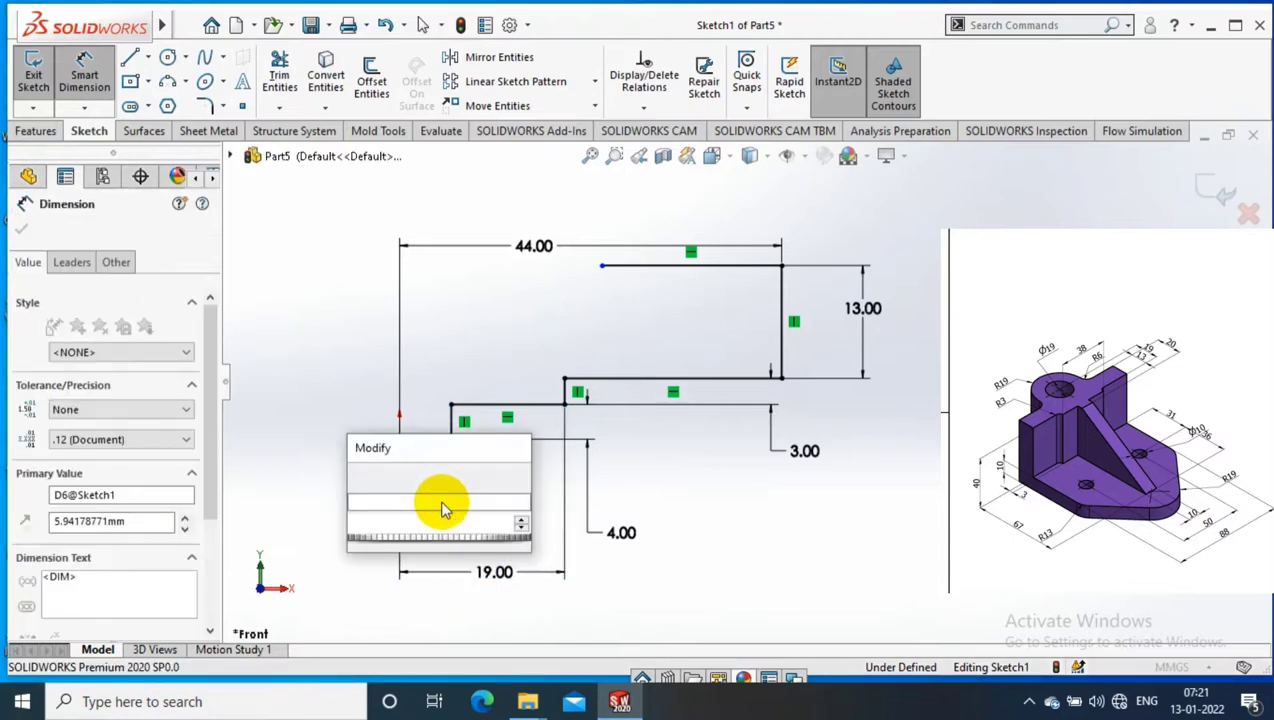
type("5")
key("Return")
left_click(168, 57)
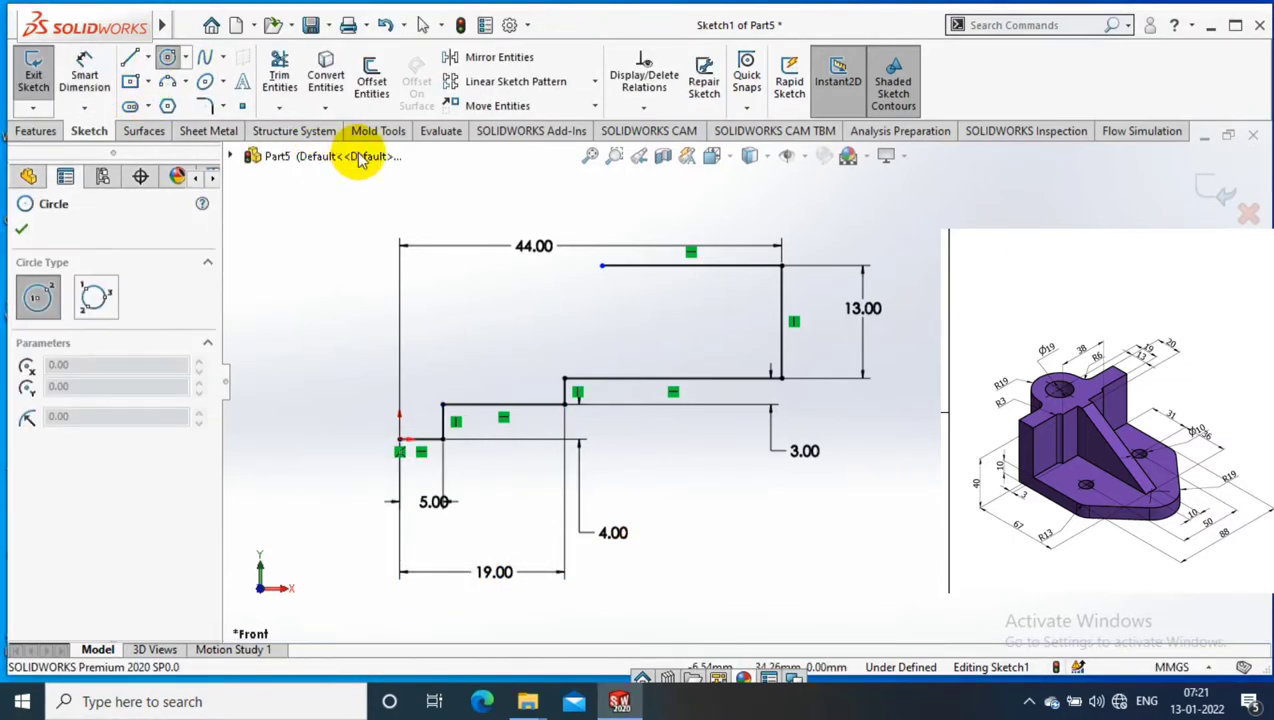
Step: Draw a circle above the origin and set its diameter to 38 mm
left_click(399, 265)
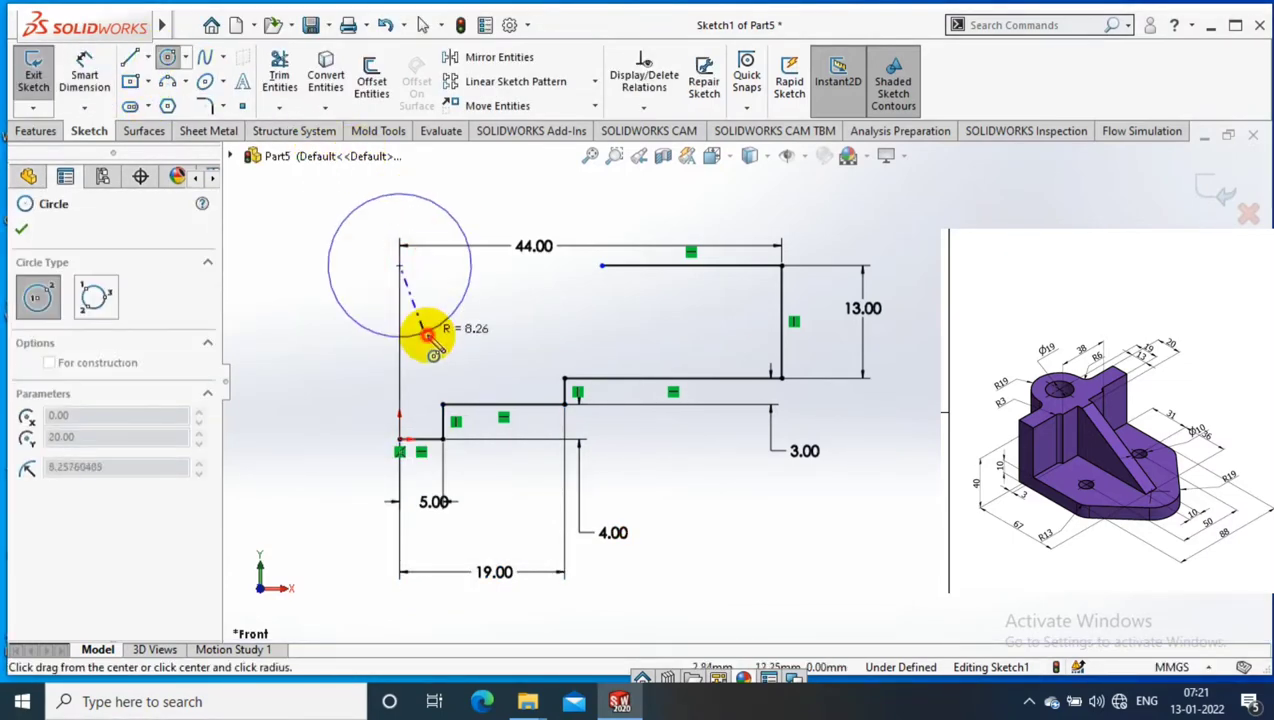
left_click(421, 333)
right_click_drag(421, 333, 415, 232)
left_click(415, 232)
left_click(530, 215)
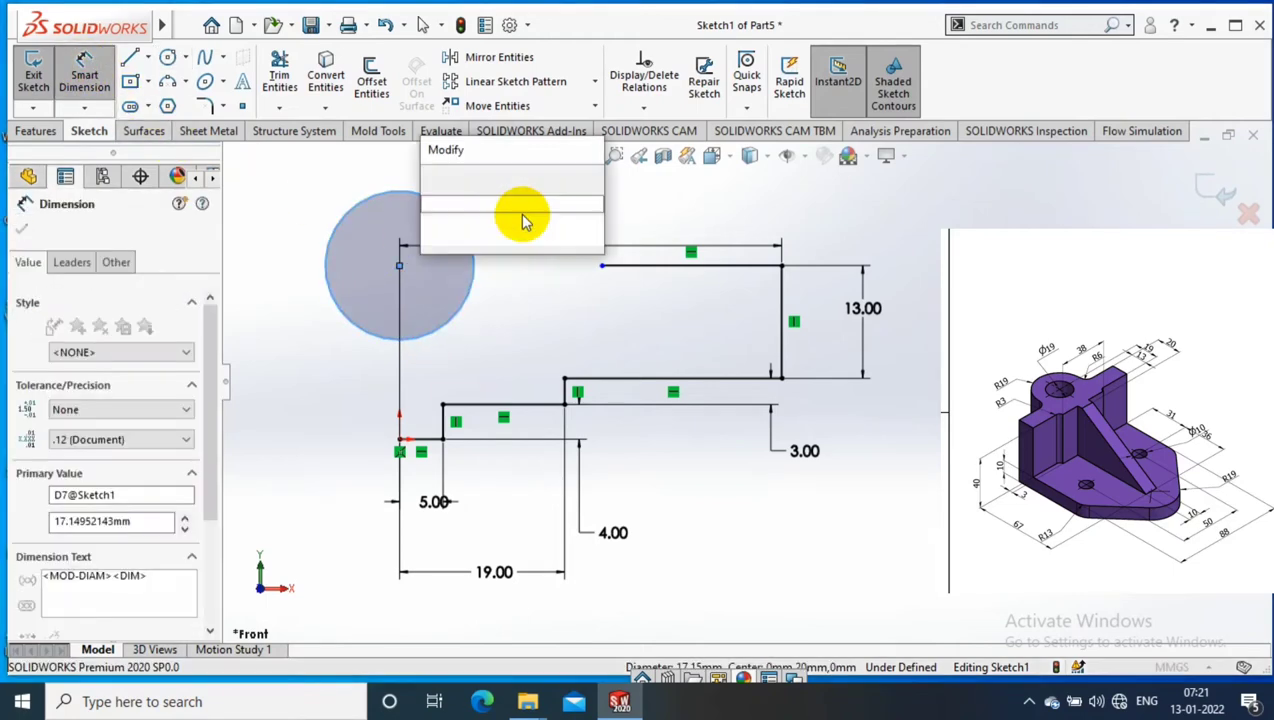
type("38")
key("Return")
Step: Move the Ø38 dimension left of the circle and relate the circle's centre to the origin point
scroll(582, 261, "up", 2)
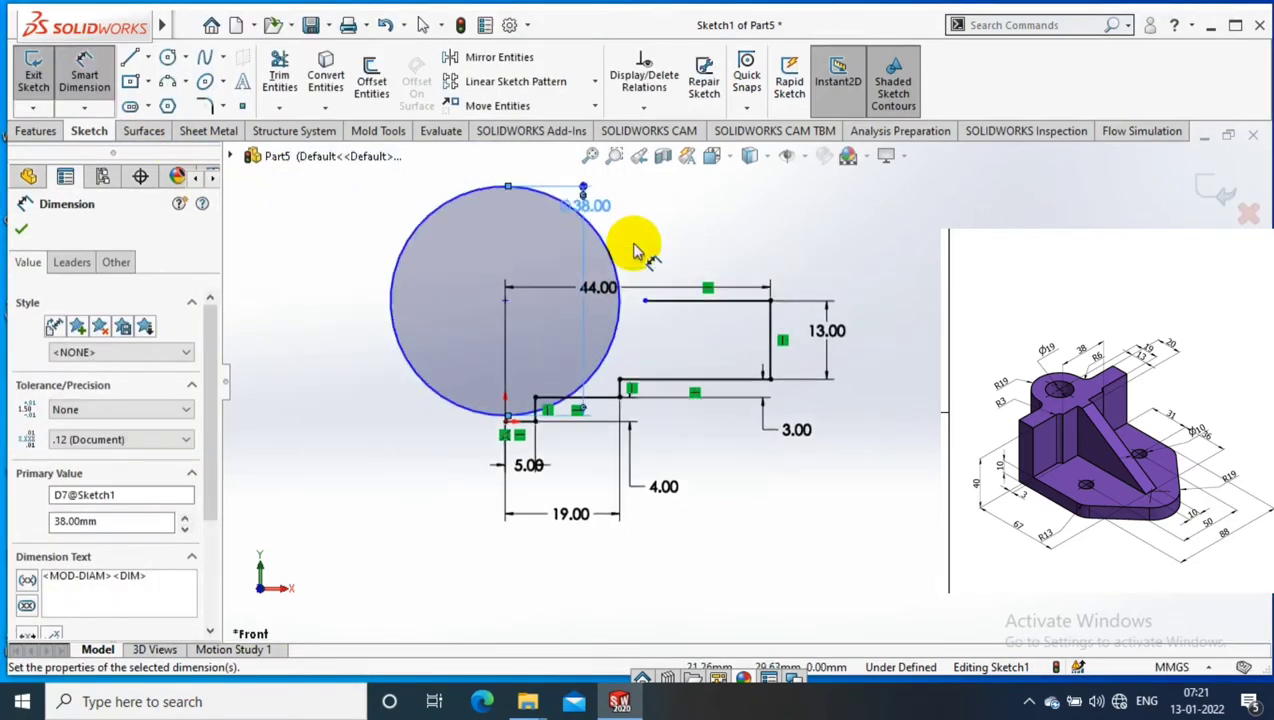
key("Escape")
left_click(588, 205)
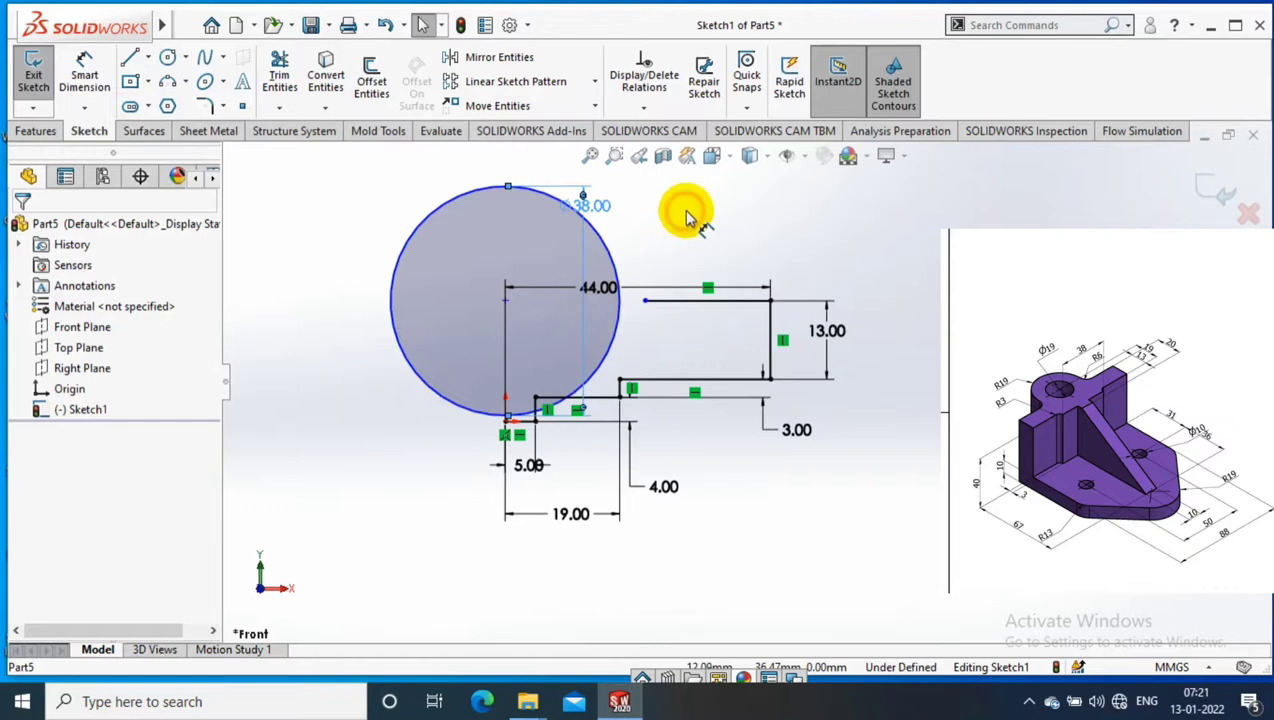
left_click_drag(590, 205, 373, 238)
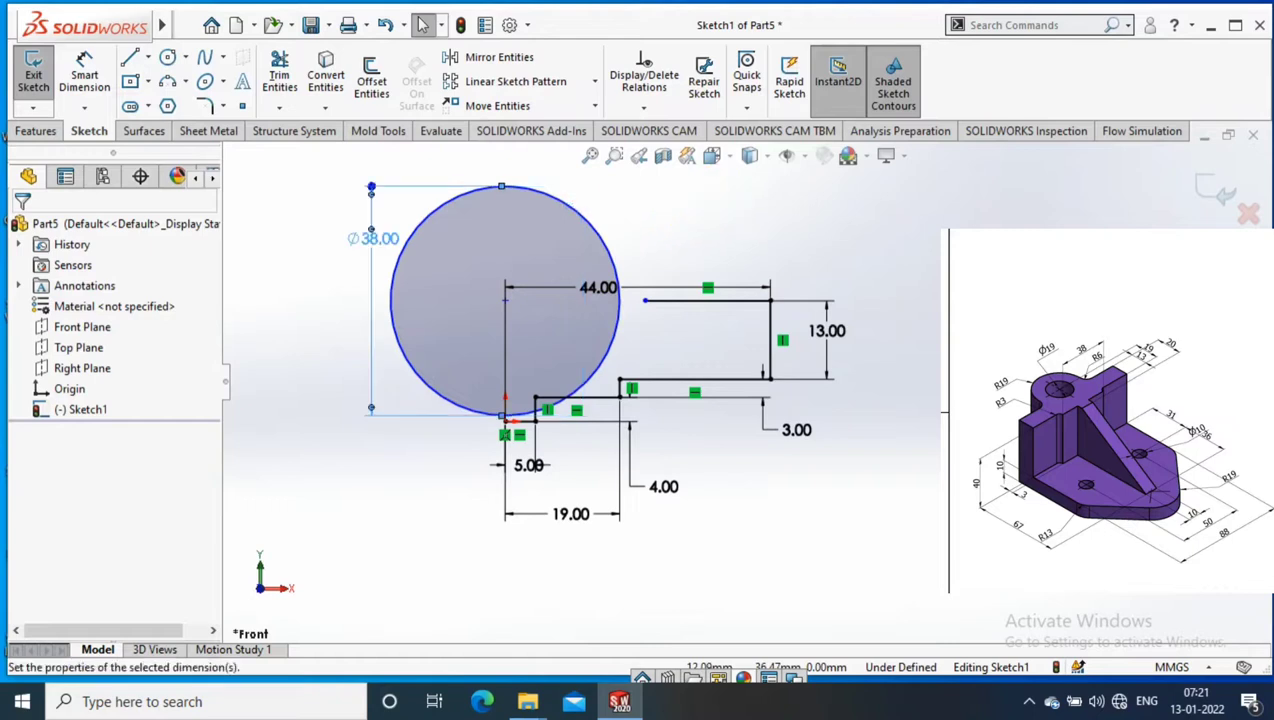
left_click(504, 426)
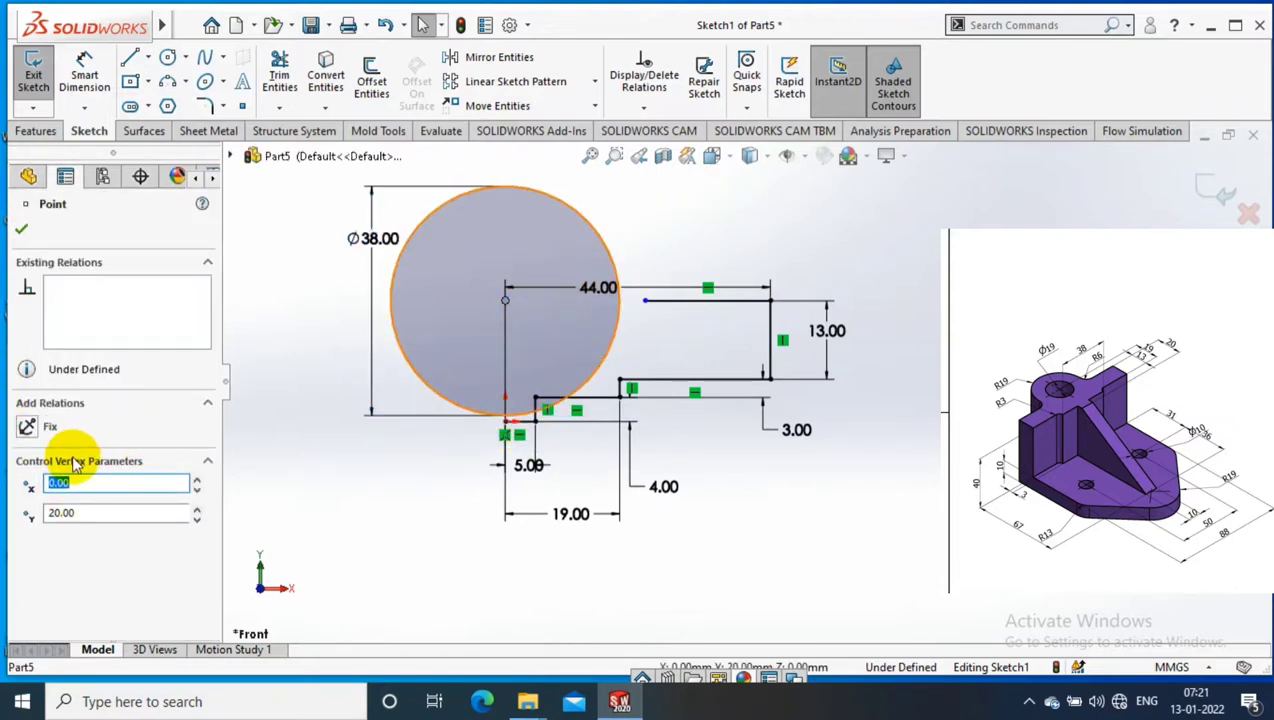
key("Escape")
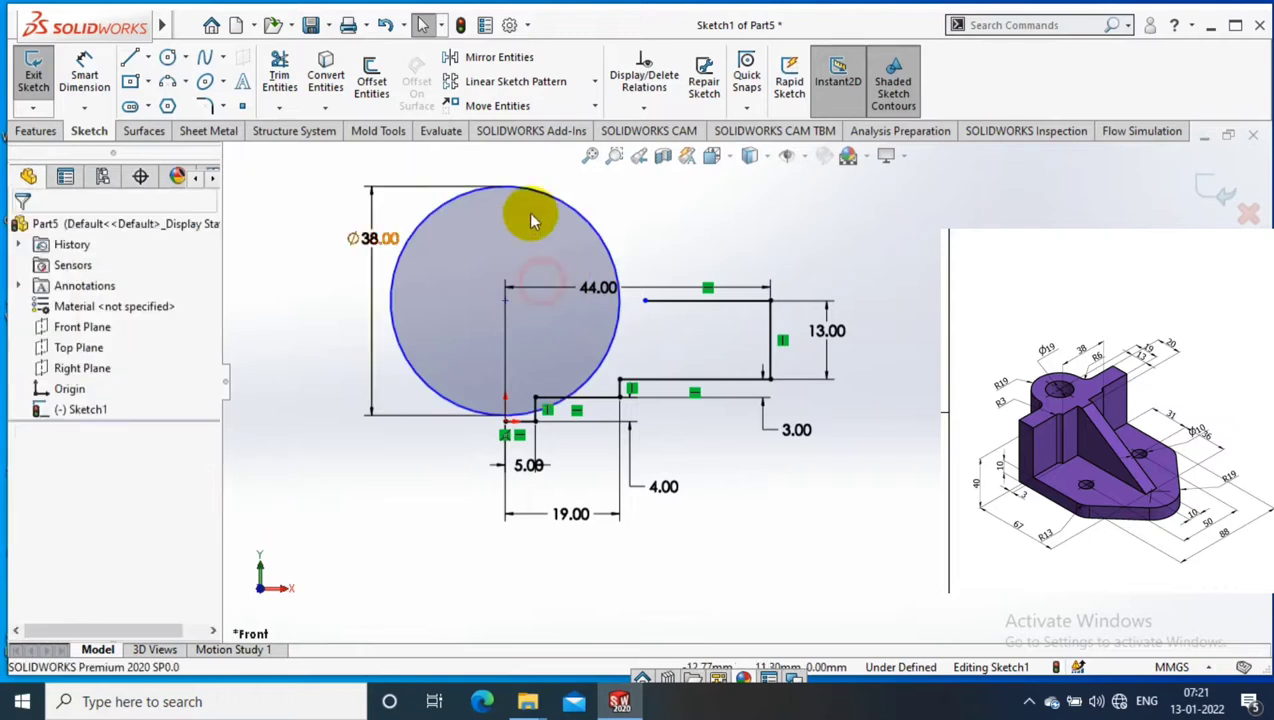
left_click(505, 300)
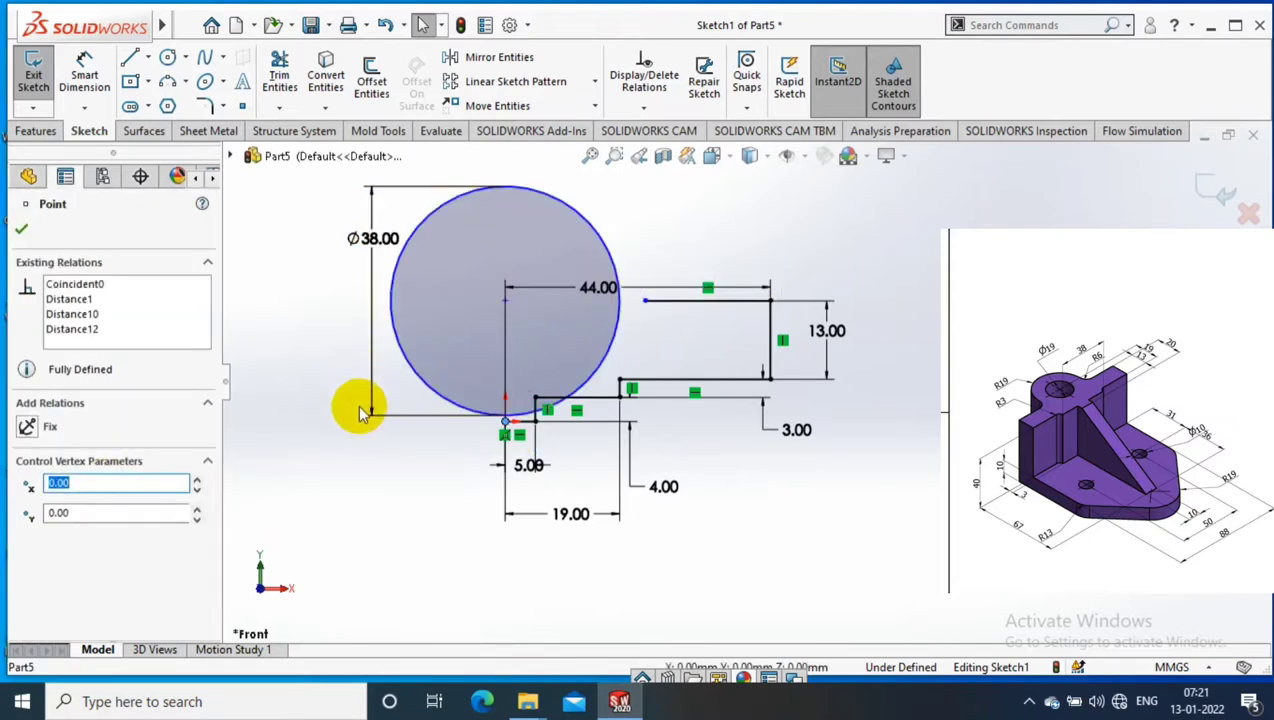
key("Escape")
left_click(505, 300)
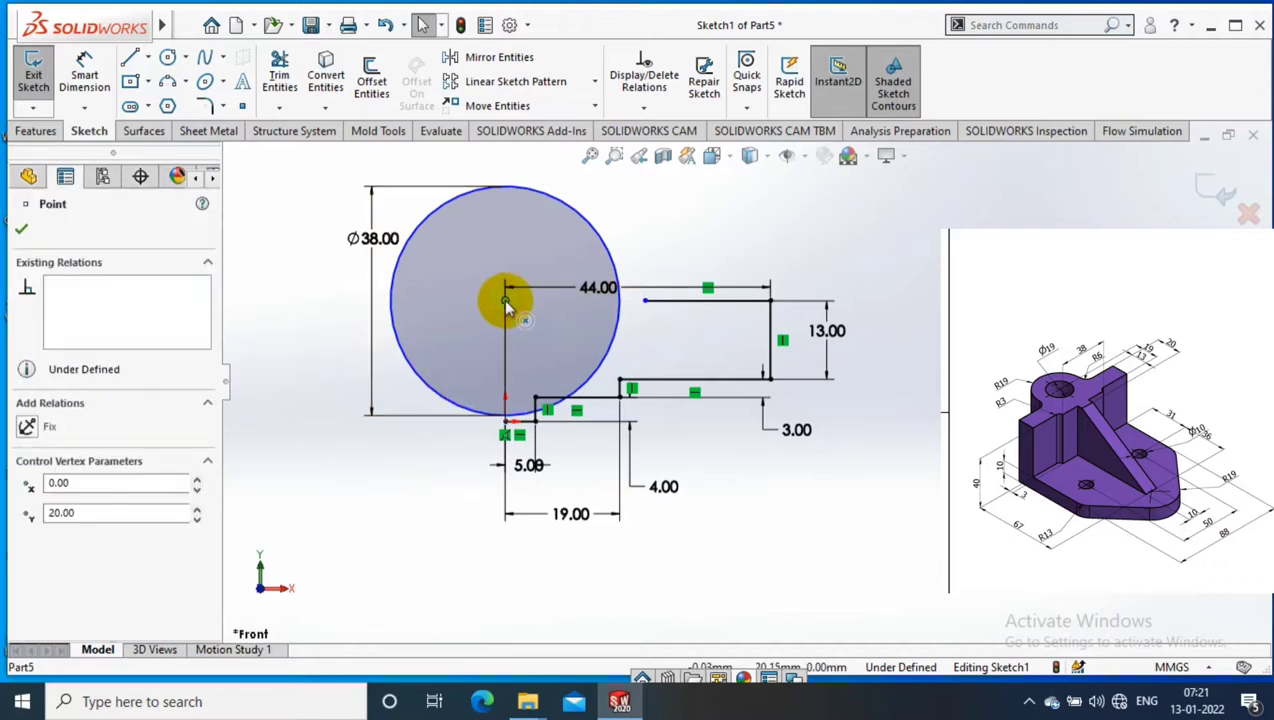
left_click(505, 420)
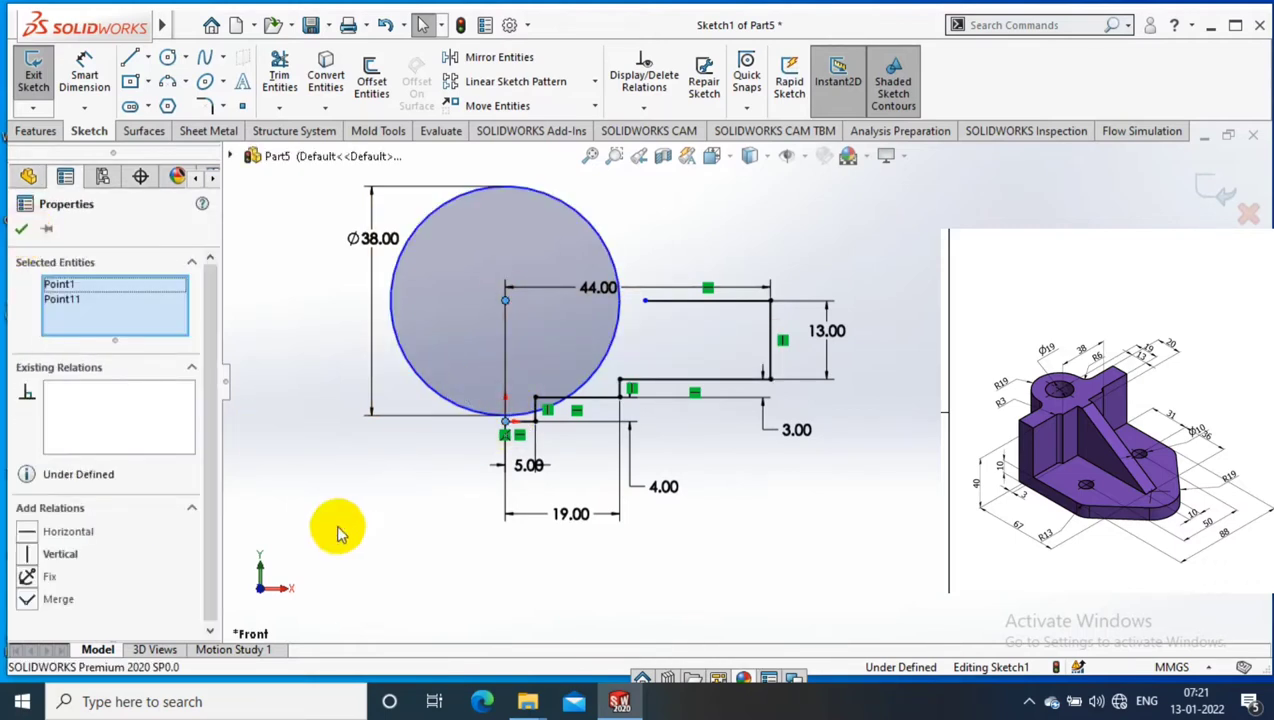
key("Escape")
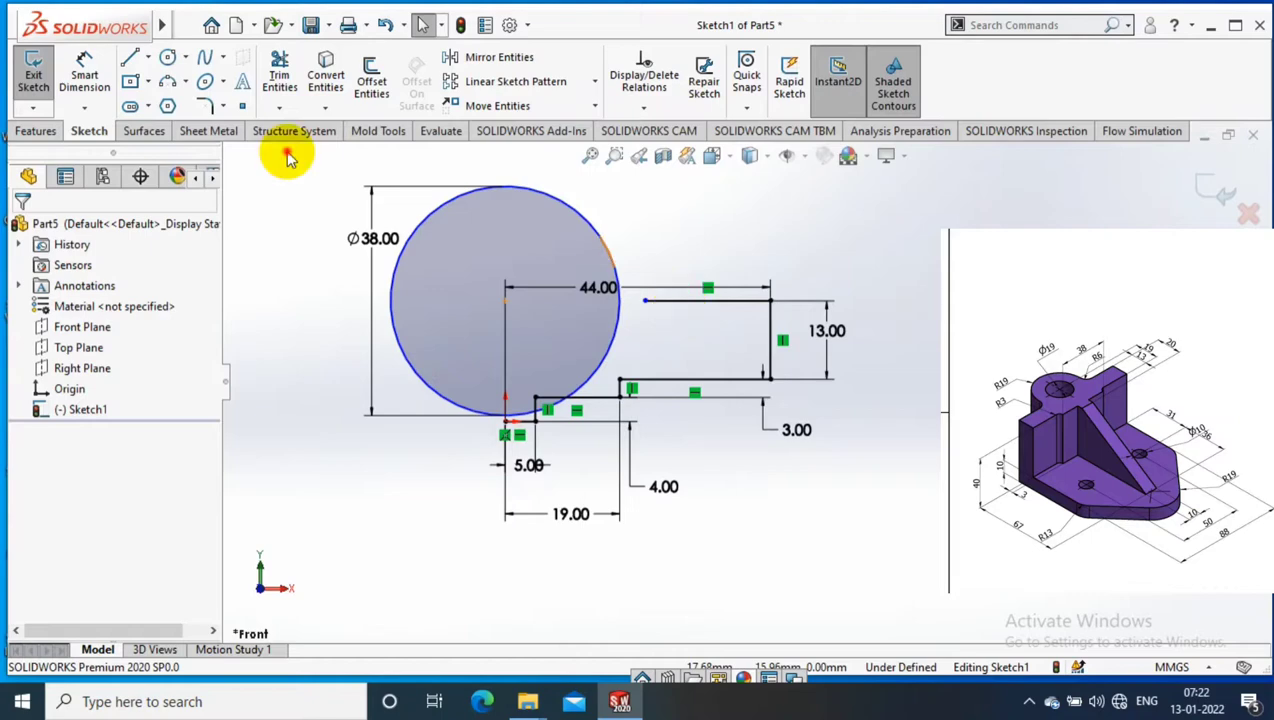
left_click(280, 80)
Step: Draw a construction line from the circle's bottom up to its centre and across to the right
scroll(690, 288, "down", 5)
scroll(640, 366, "up", 5)
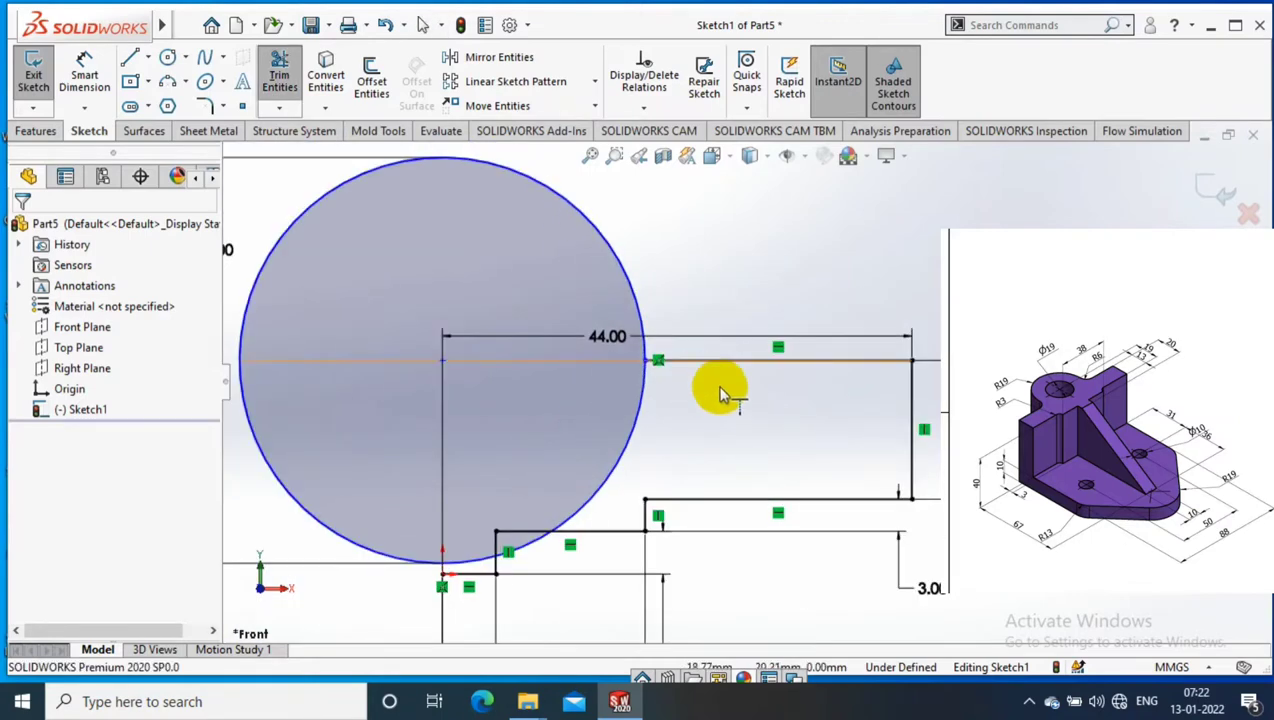
scroll(721, 390, "down", 1)
left_click(130, 57)
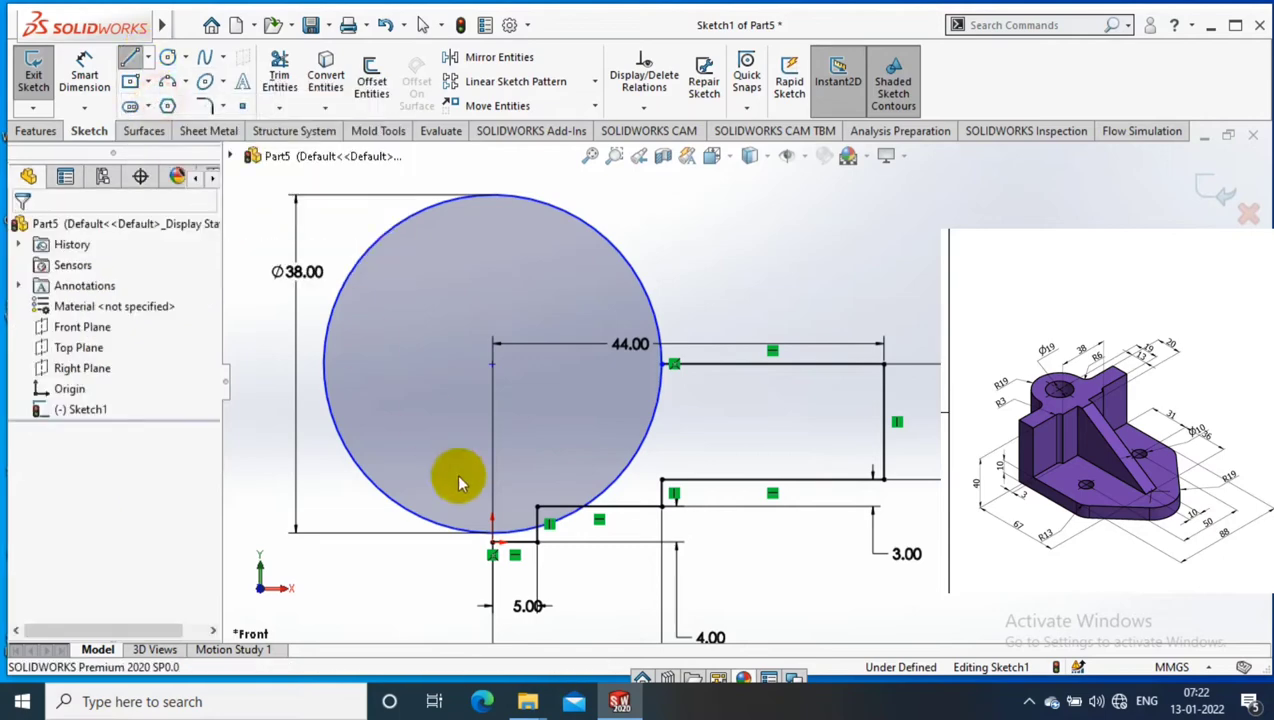
left_click(492, 520)
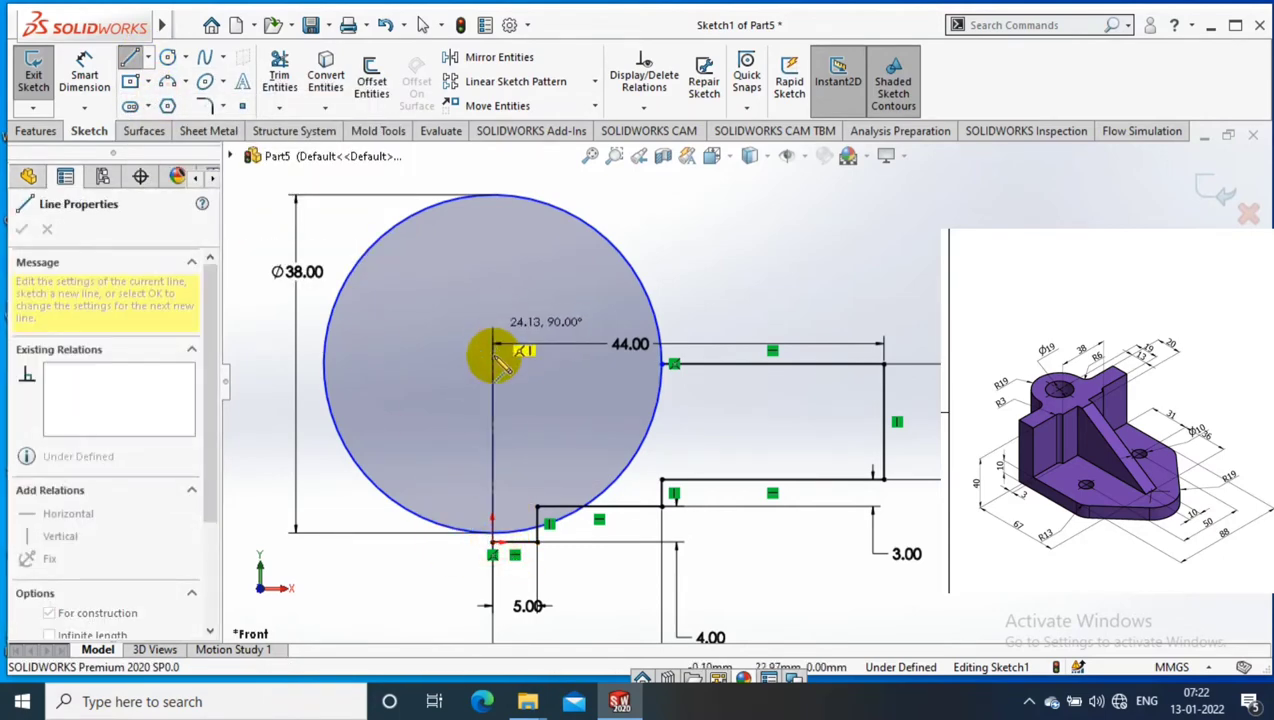
left_click(492, 362)
left_click(673, 362)
key("Escape")
Step: Trim away the circle's lower-right arc with Trim Entities
left_click(279, 107)
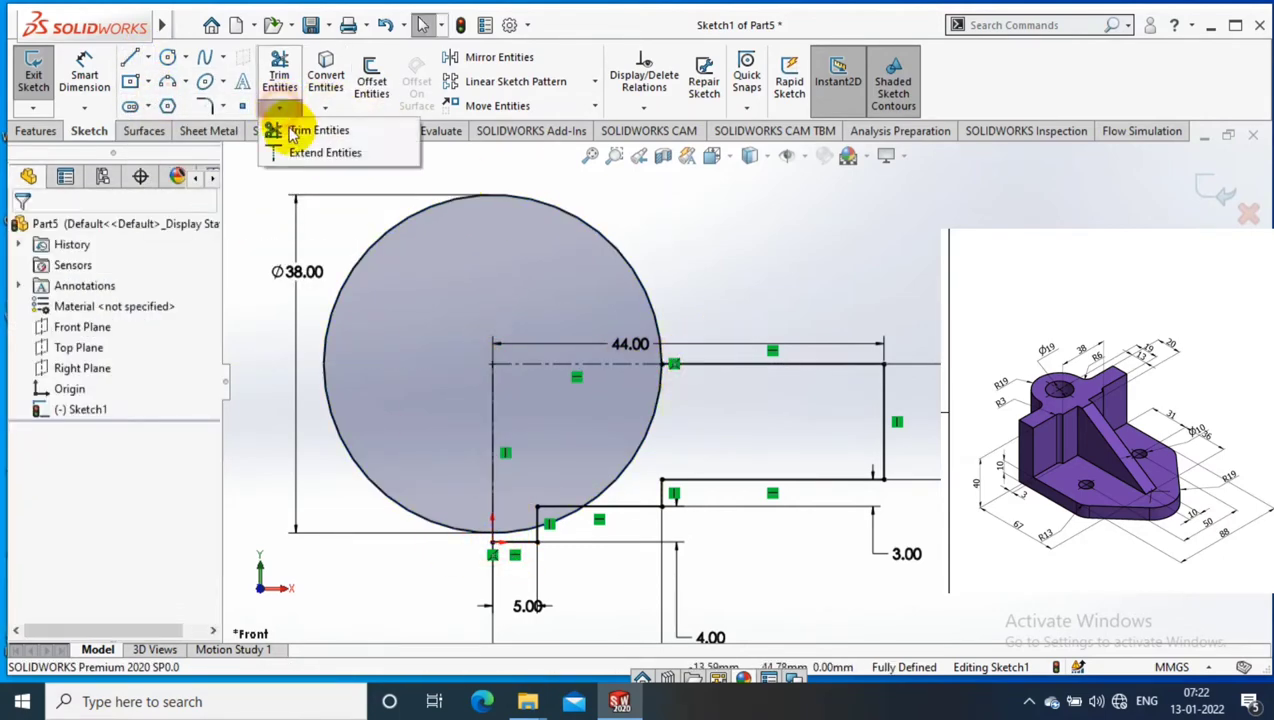
left_click(272, 128)
mouse_move(687, 415)
left_mouse_down()
mouse_move(540, 515)
mouse_move(635, 500)
left_mouse_up()
scroll(540, 515, "down", 2)
scroll(580, 505, "down", 1)
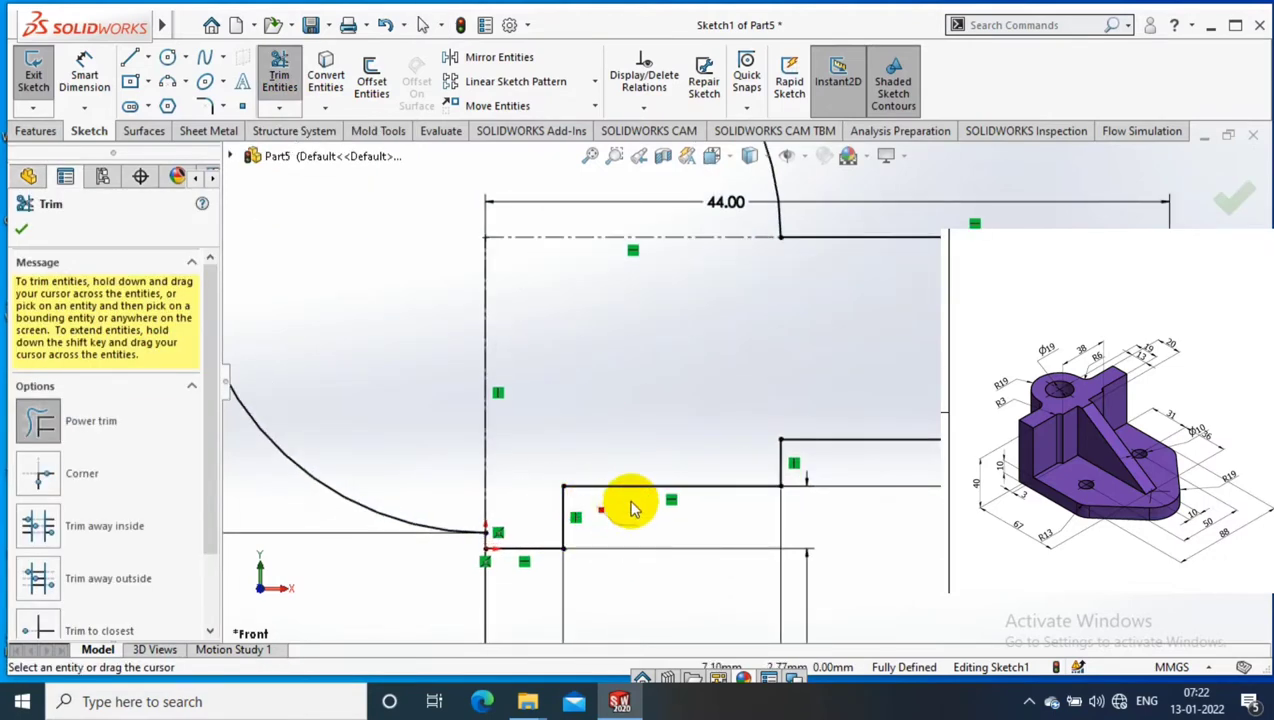
scroll(583, 327, "up", 2)
Step: Add a horizontal centreline to the circle's left edge and trim off the rest of the lower half
left_click(130, 57)
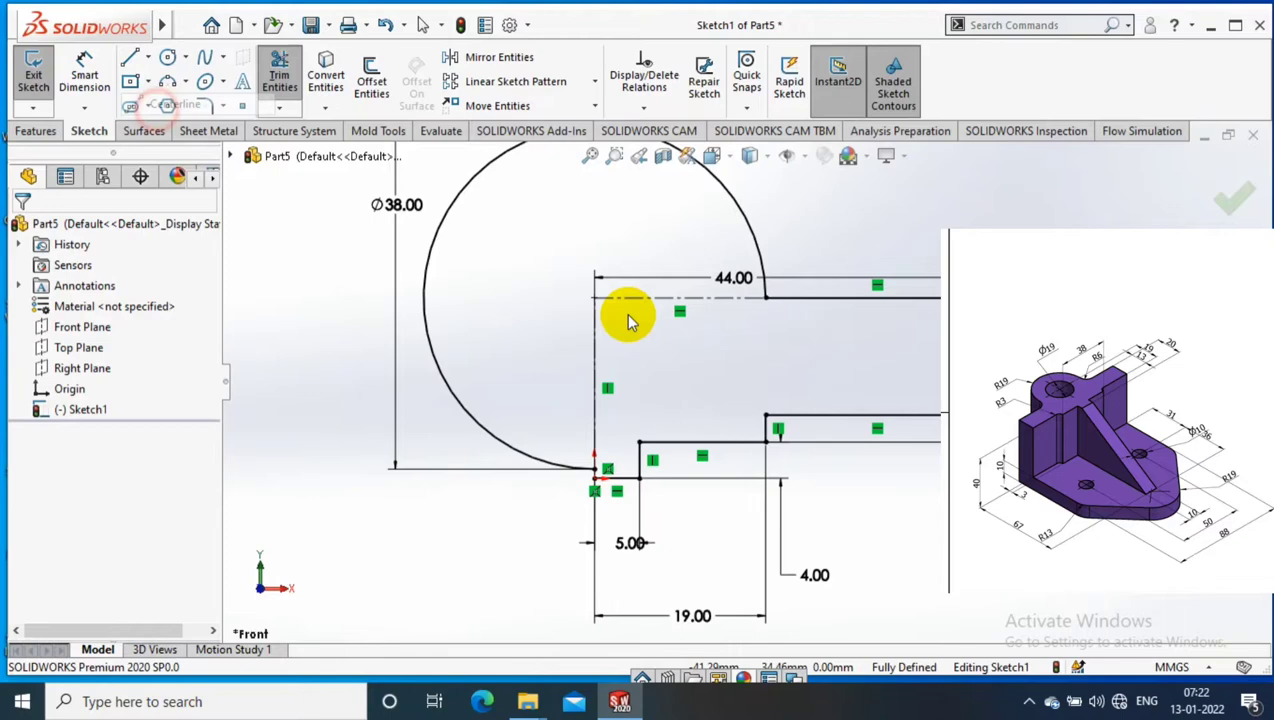
left_click(594, 297)
left_click(397, 298)
key("Escape")
left_click(280, 80)
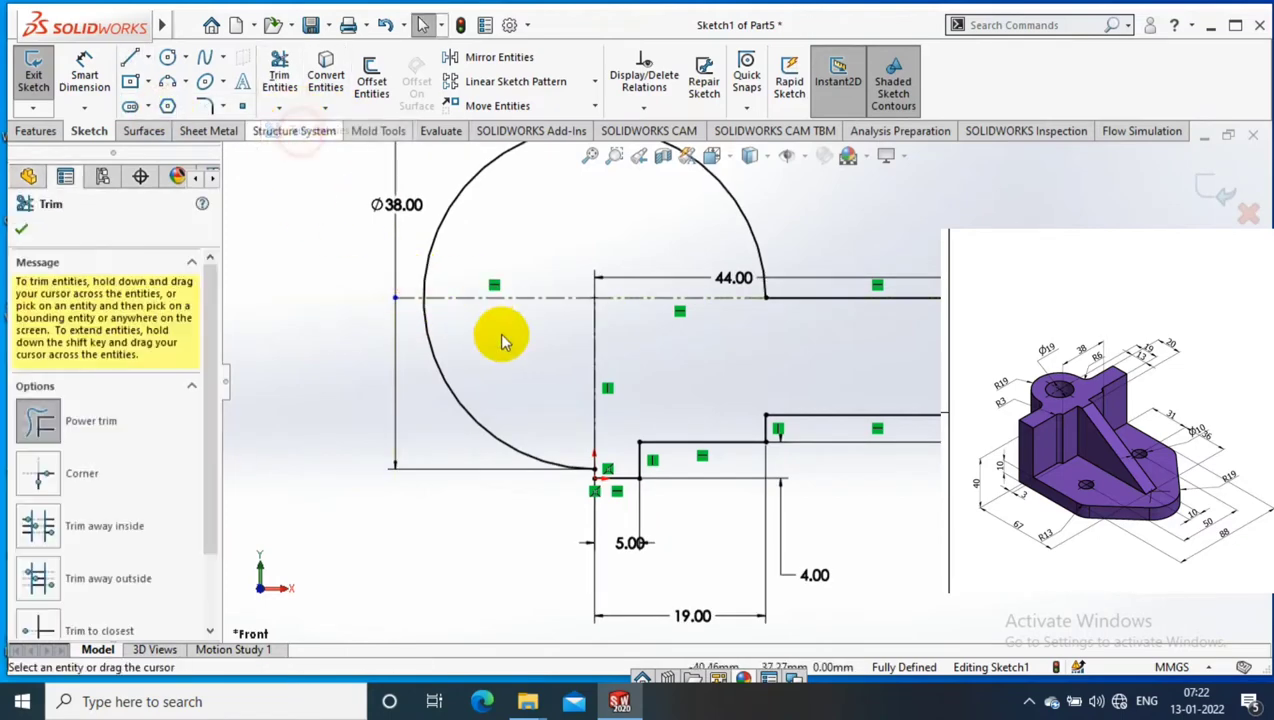
left_click_drag(450, 416, 447, 364)
key("f")
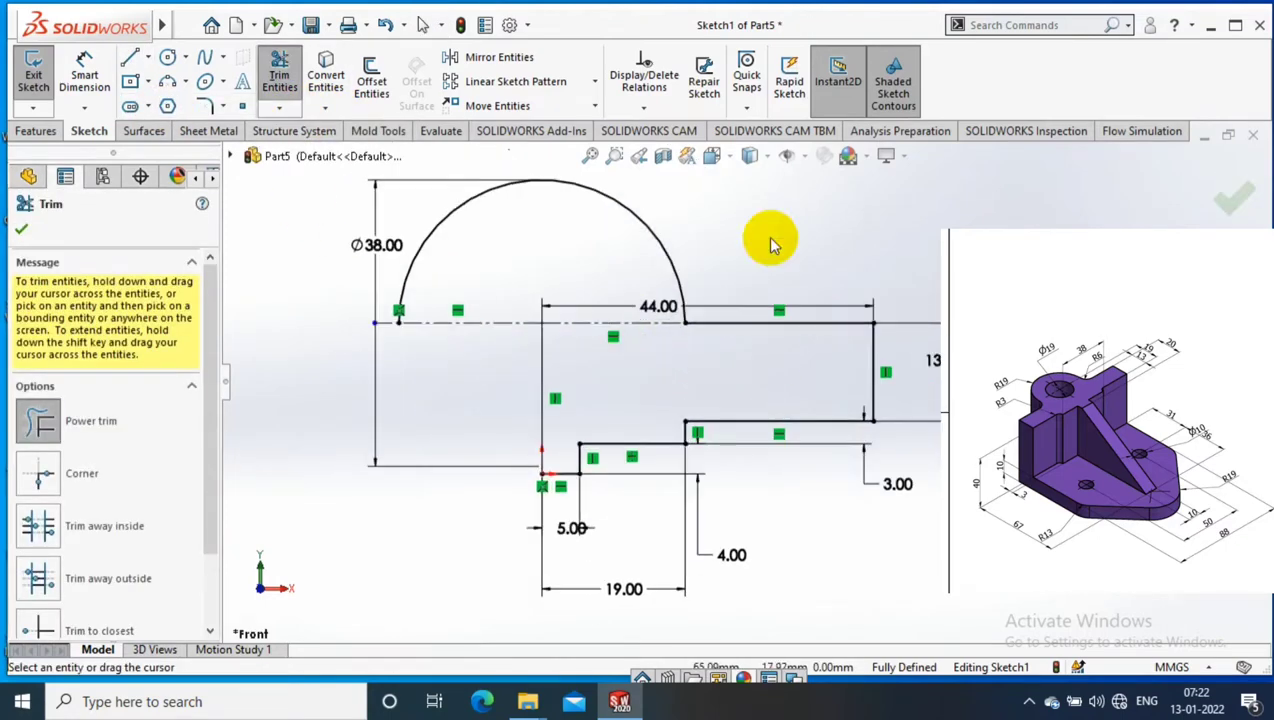
left_click(21, 229)
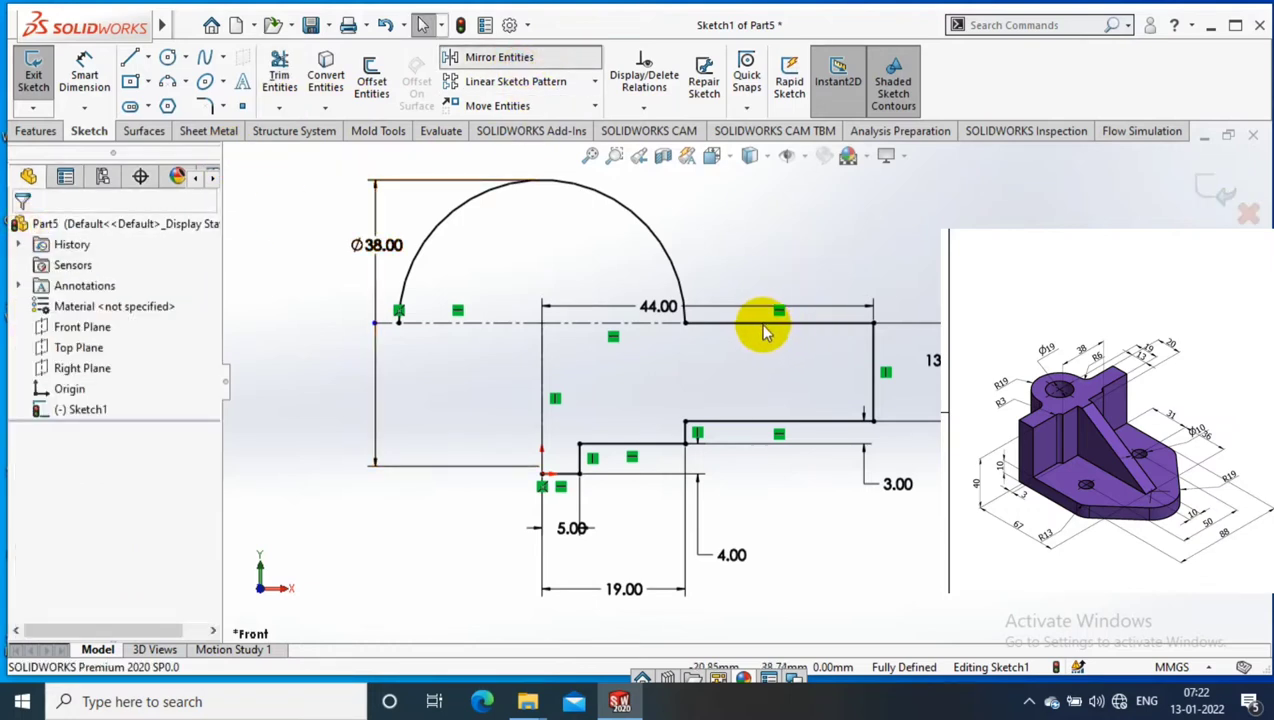
Step: Mirror the seven stepped lines (Line1–Line7) about the vertical centreline through the origin
key("m")
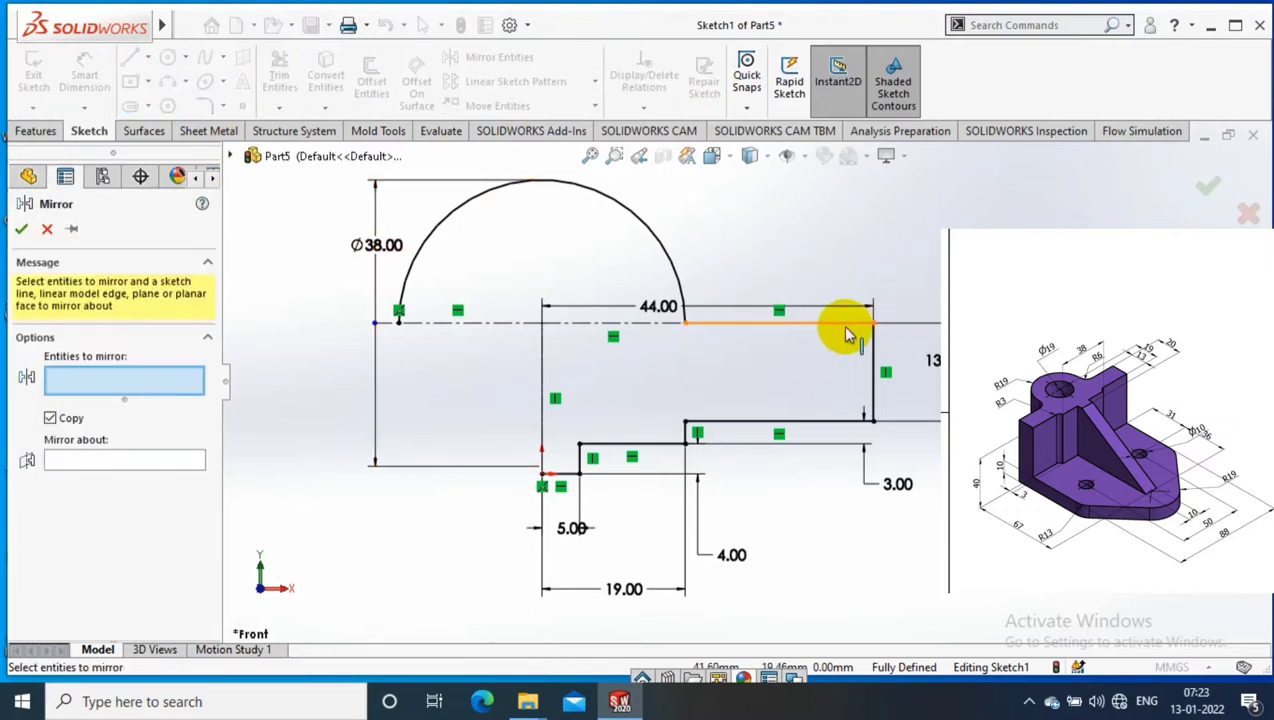
left_click(846, 330)
left_click(876, 372)
left_click(806, 432)
scroll(728, 435, "down", 1)
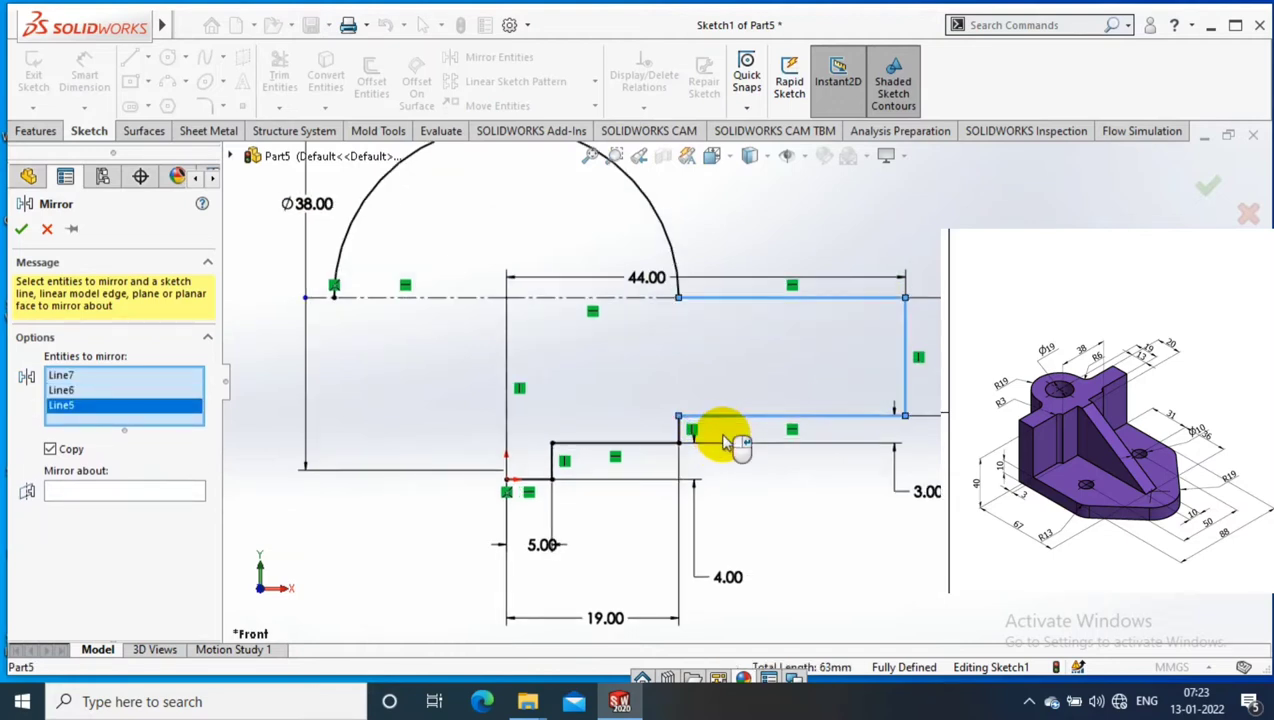
left_click(677, 428)
left_click(558, 462)
left_click(535, 480)
left_click(507, 468)
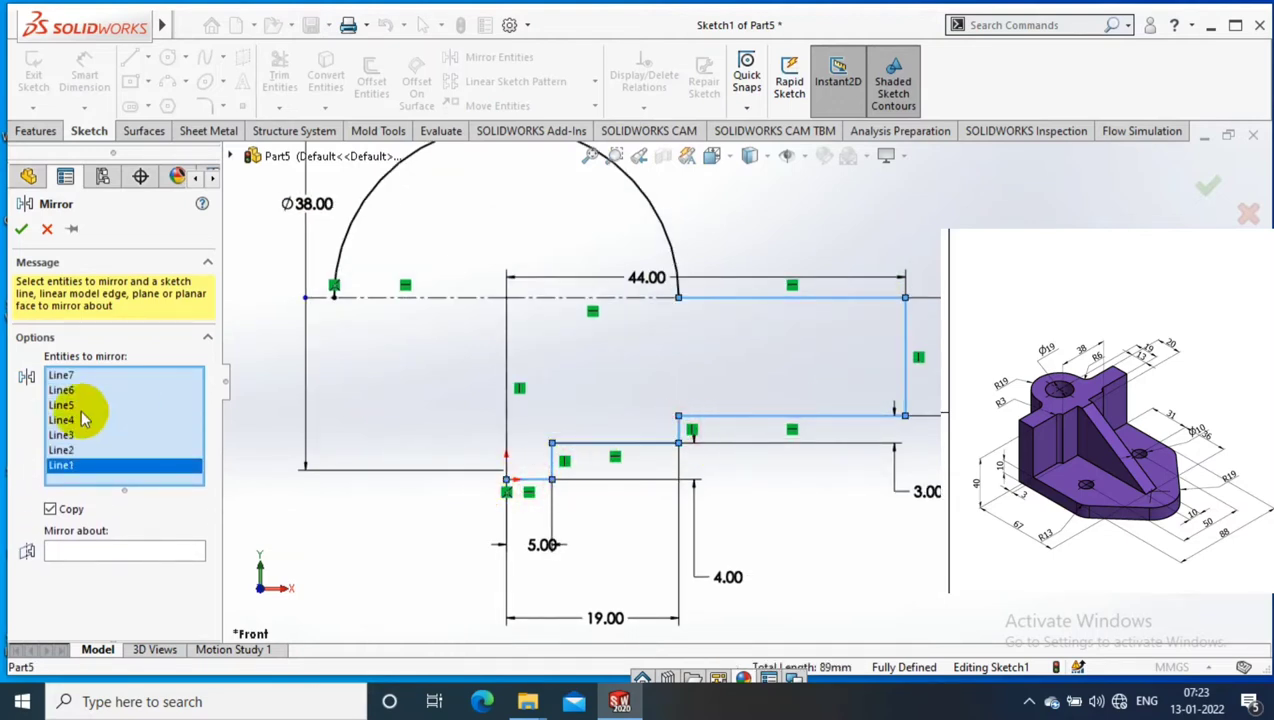
left_click(125, 550)
left_click(507, 375)
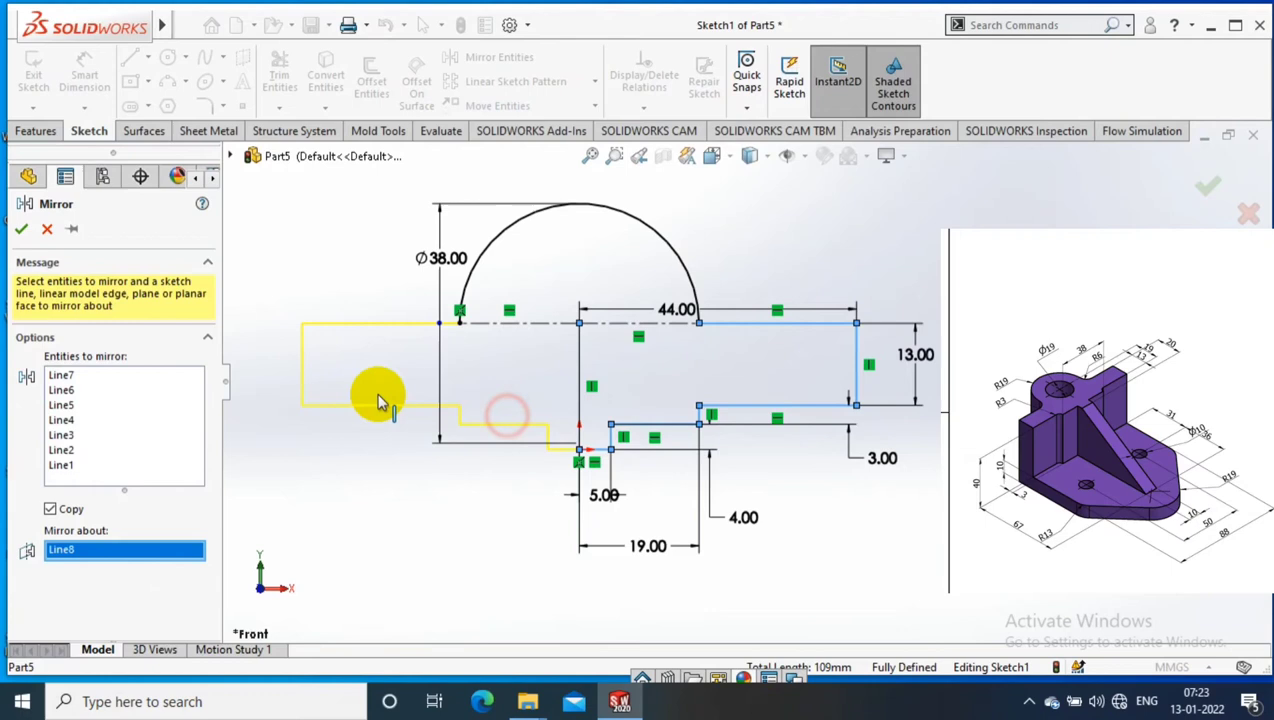
left_click(21, 228)
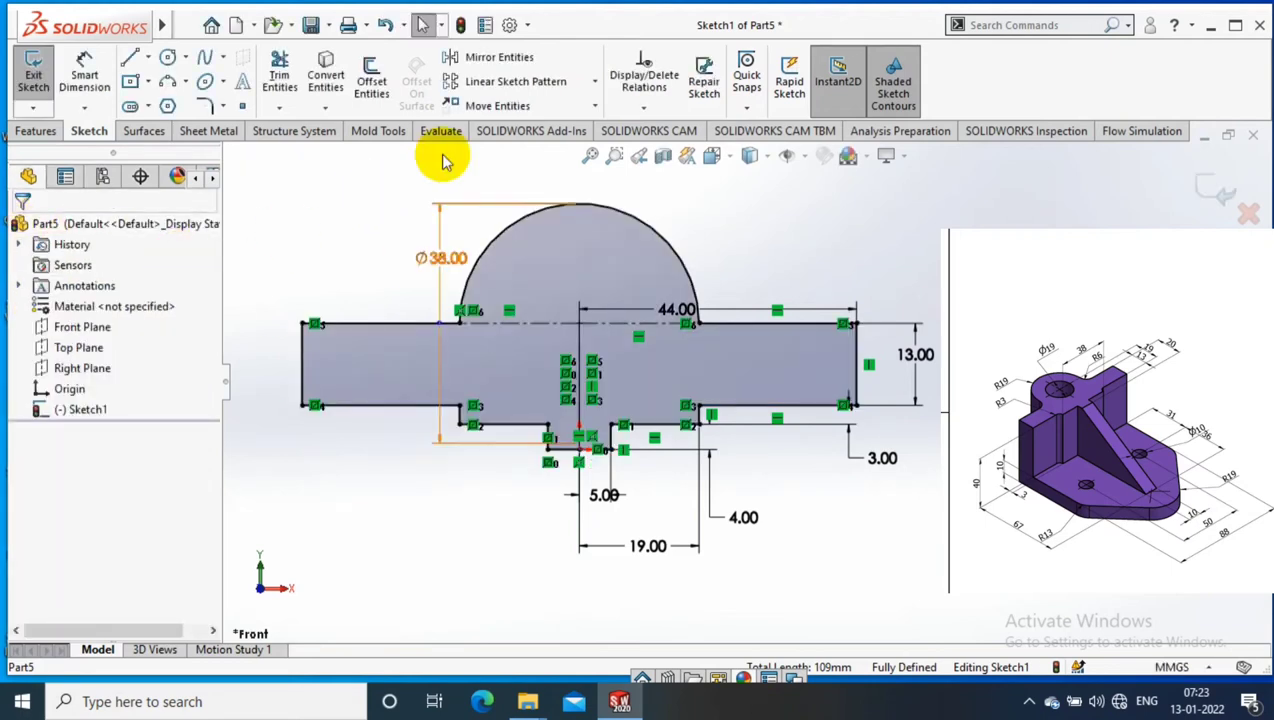
Step: Draw a vertical drop, a slanted line and a short bottom line from the profile's right corner
left_click(129, 57)
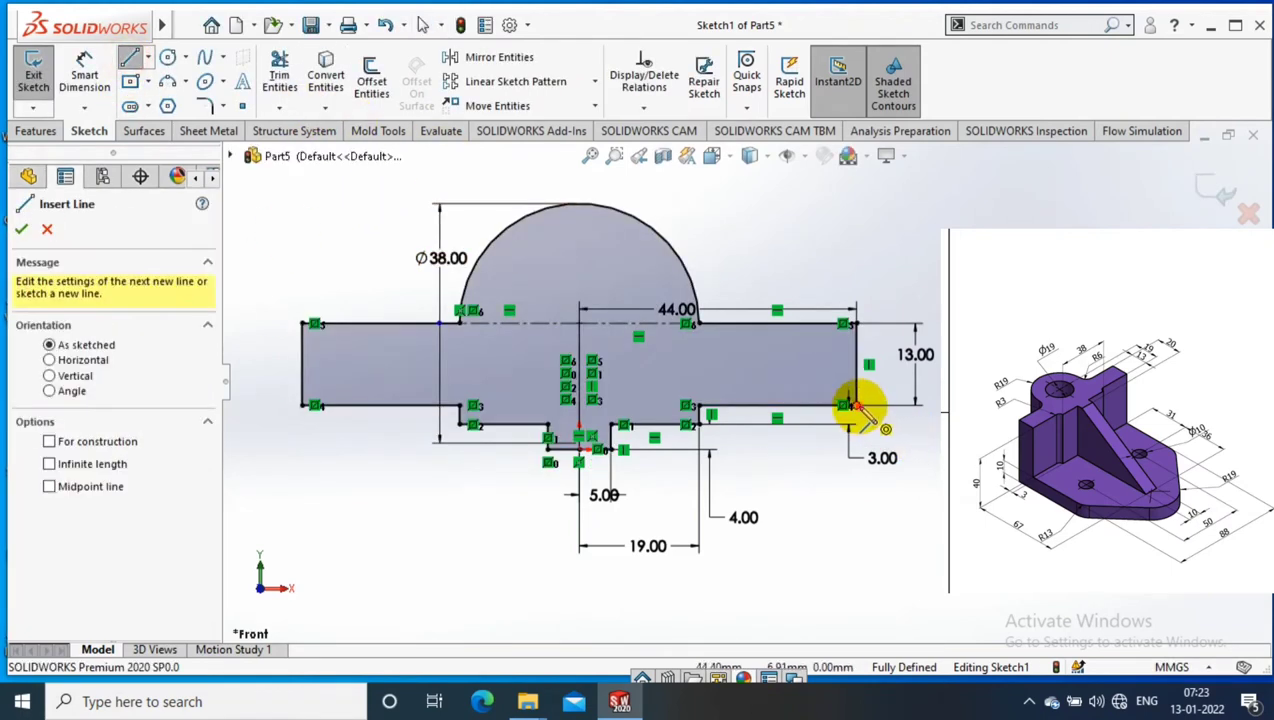
left_click(855, 405)
scroll(800, 600, "down", 3)
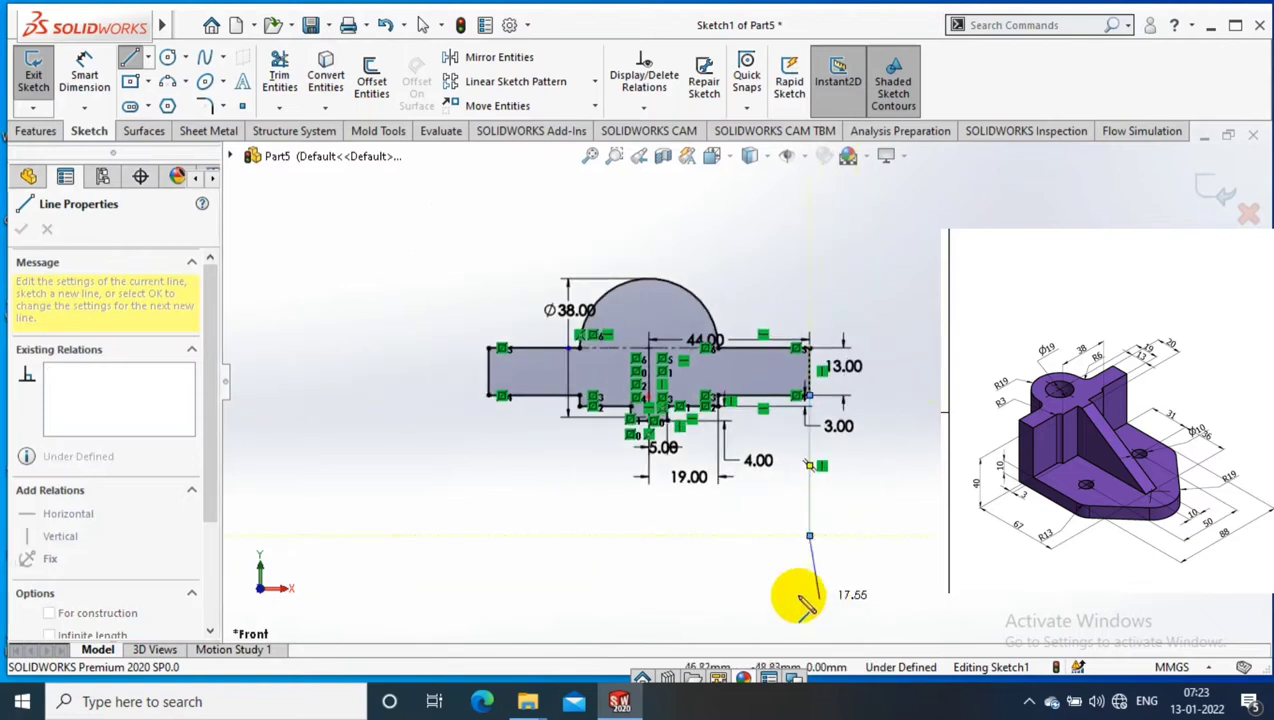
left_click(809, 537)
scroll(745, 570, "up", 2)
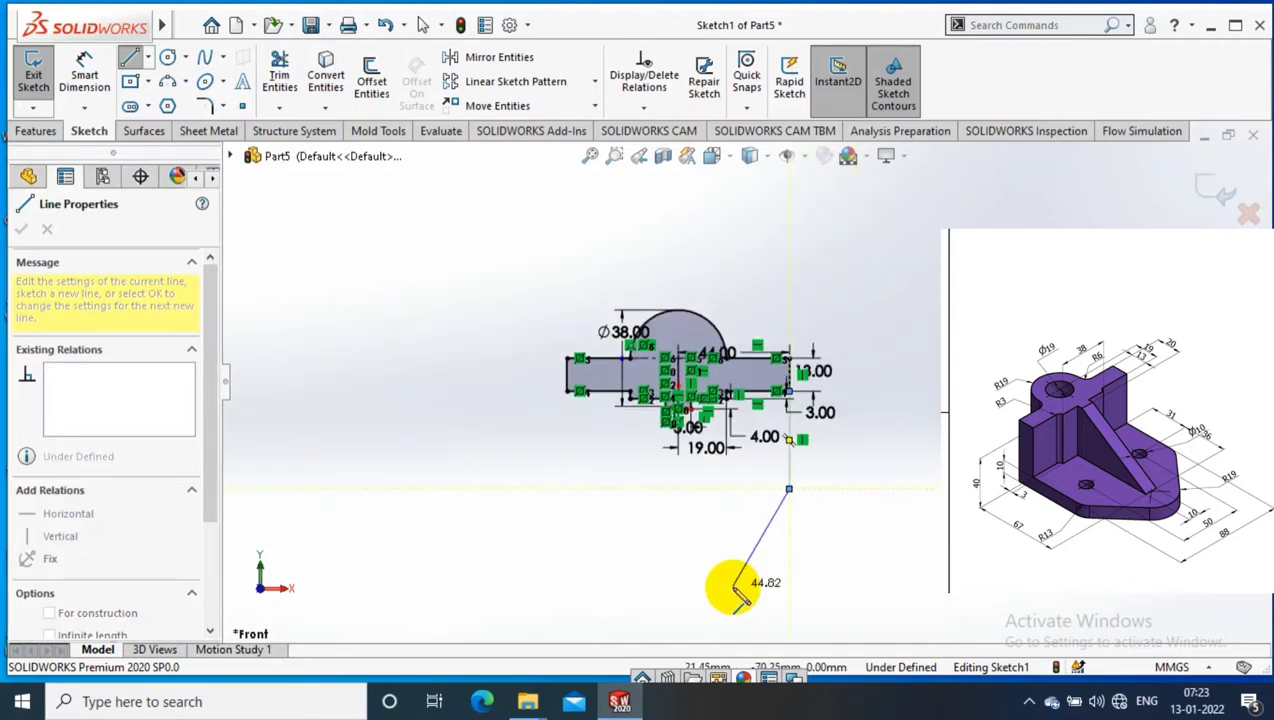
left_click(735, 587)
left_click(678, 581)
key("Escape")
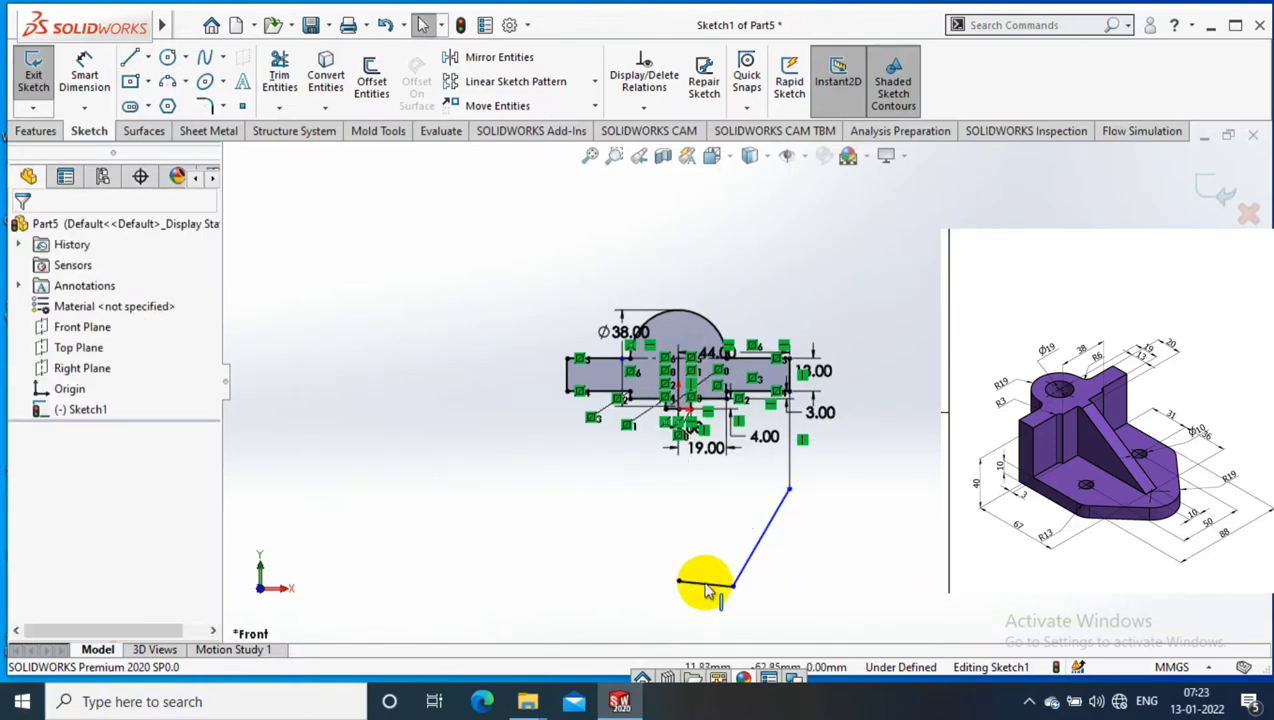
Step: Make the short bottom line horizontal and begin dimensioning the vertical drop
left_click(705, 590)
left_click(34, 421)
left_click(783, 546)
scroll(933, 573, "down", 2)
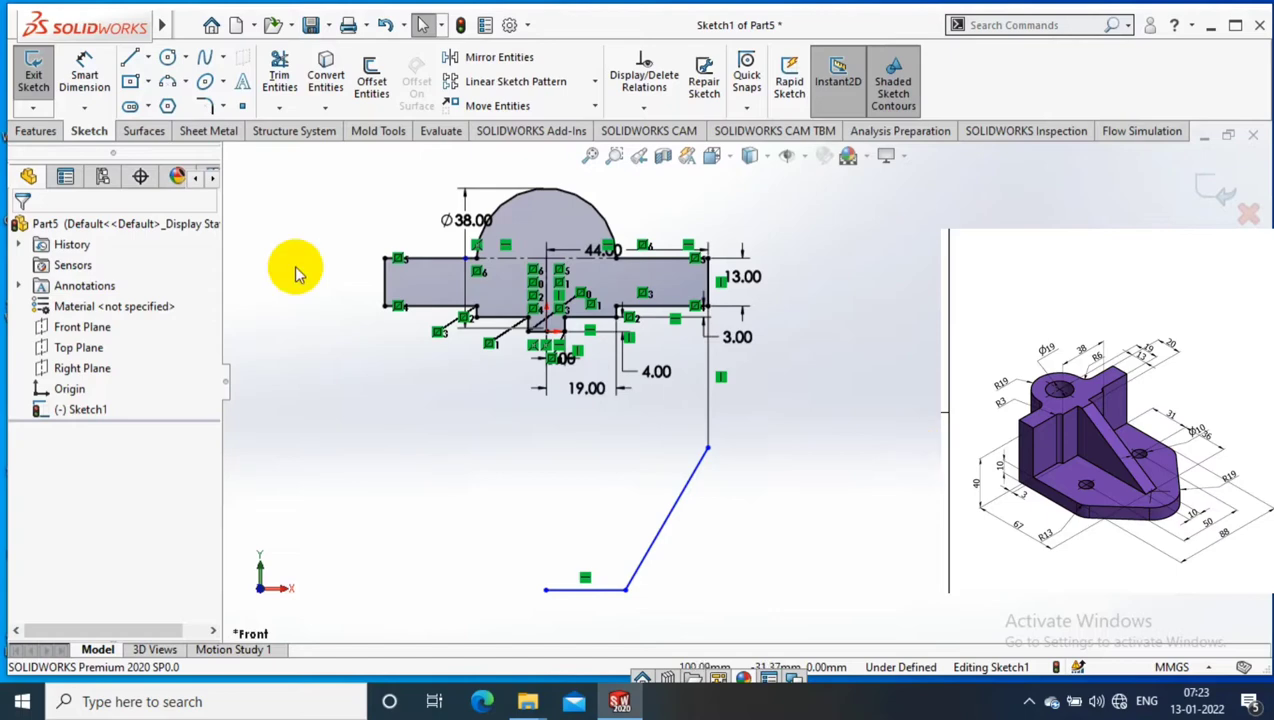
left_click(84, 80)
left_click(708, 399)
Step: Dimension the vertical drop to 31 mm and the bottom line to 19 mm
left_click(836, 423)
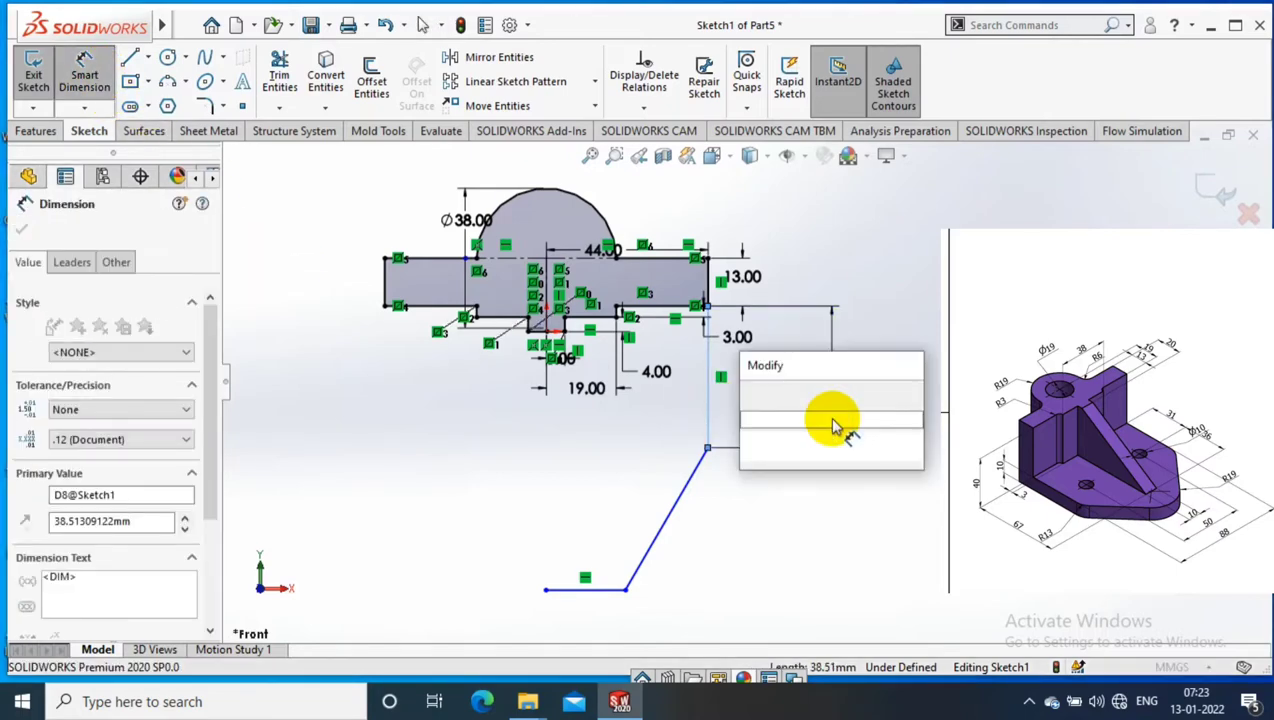
type("31")
key("Return")
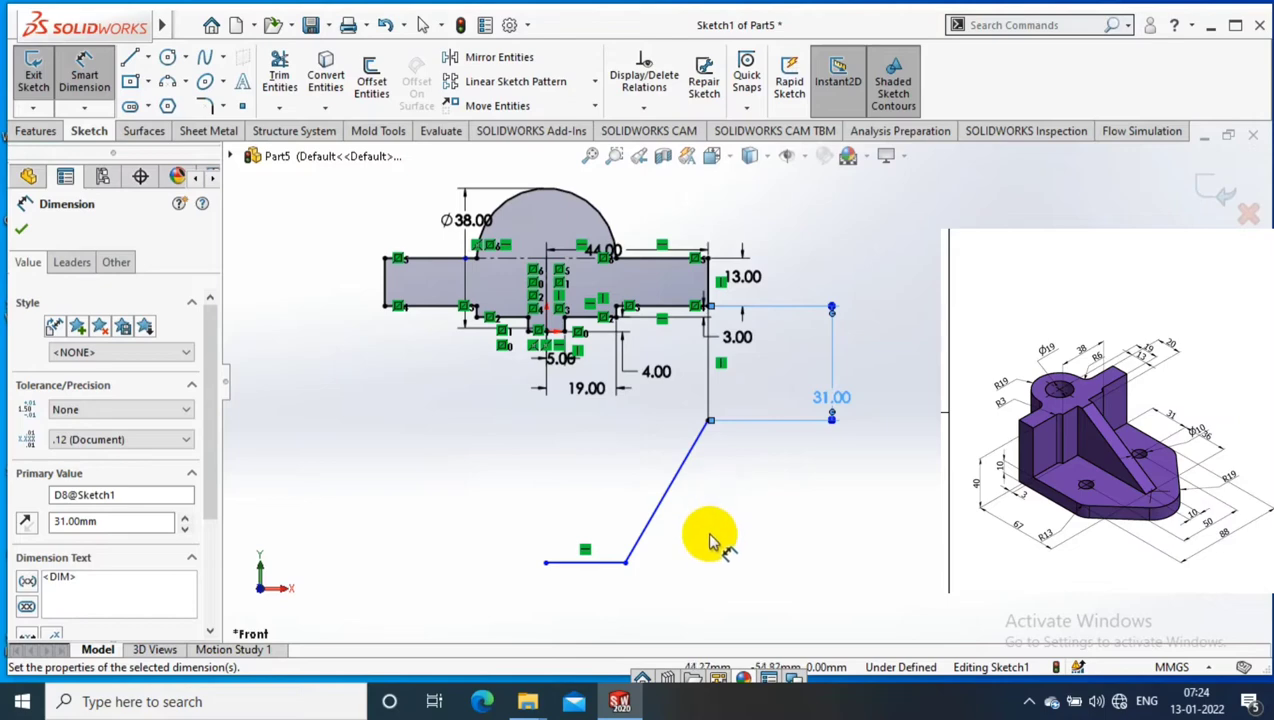
left_click(578, 610)
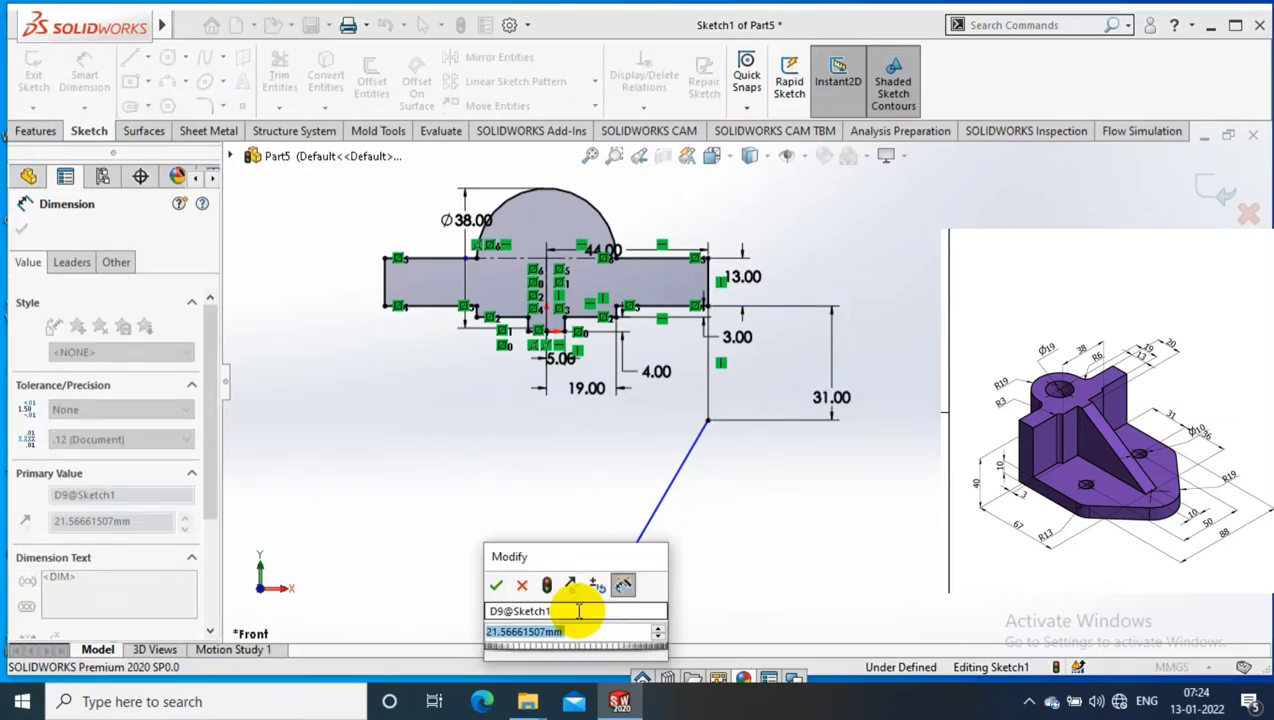
type("19")
key("Return")
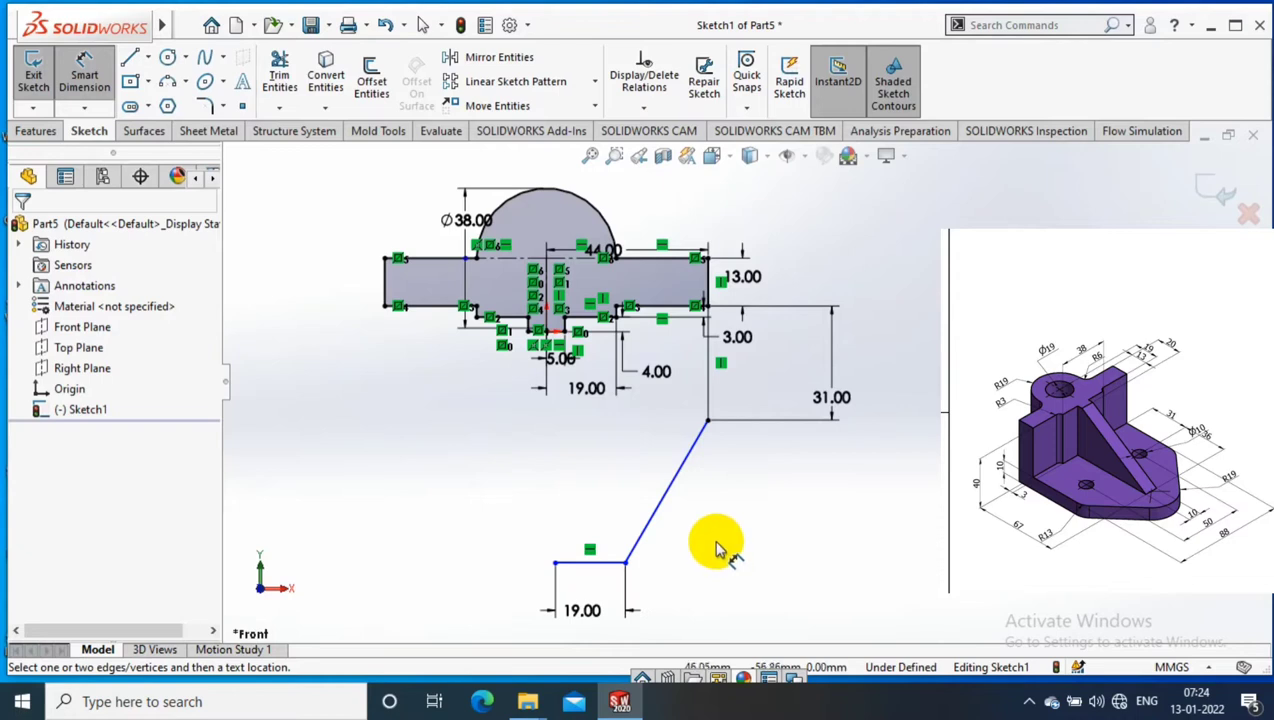
Step: Set the distance from the bottom line to the upper profile's lower edge to 86 mm (67+19)
left_click(583, 561)
left_click(420, 306)
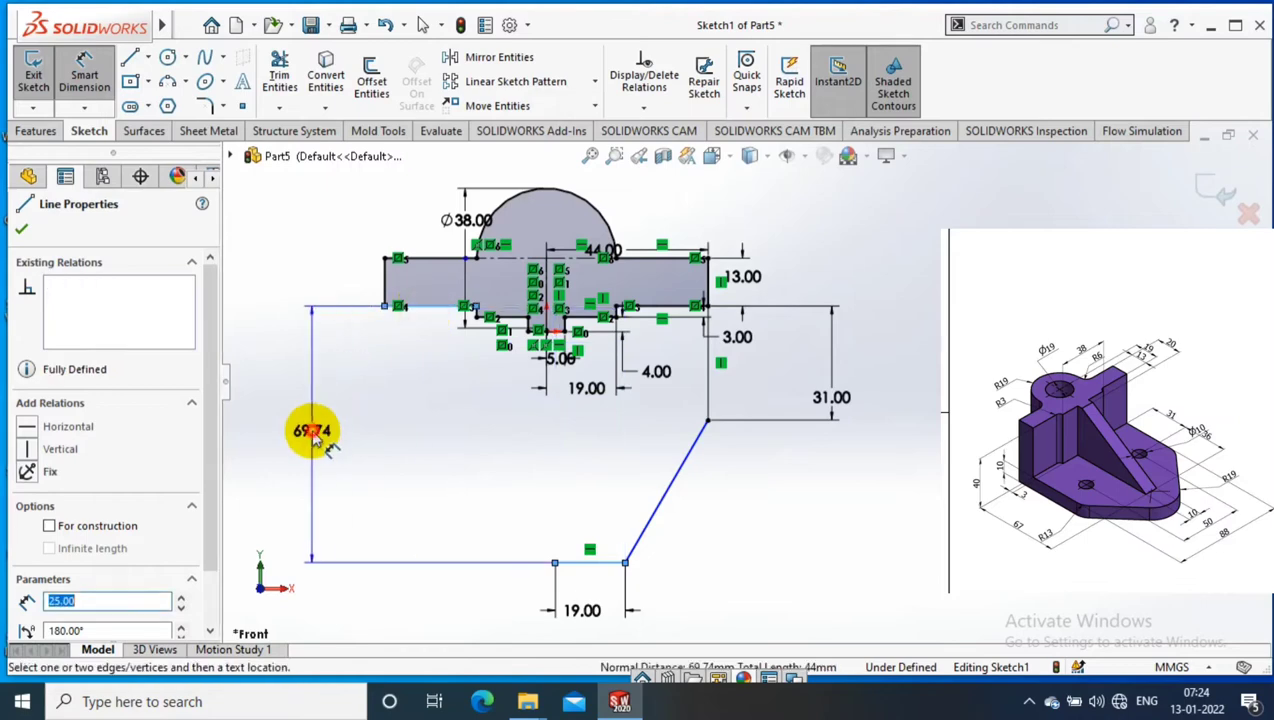
left_click(312, 433)
type("67+19")
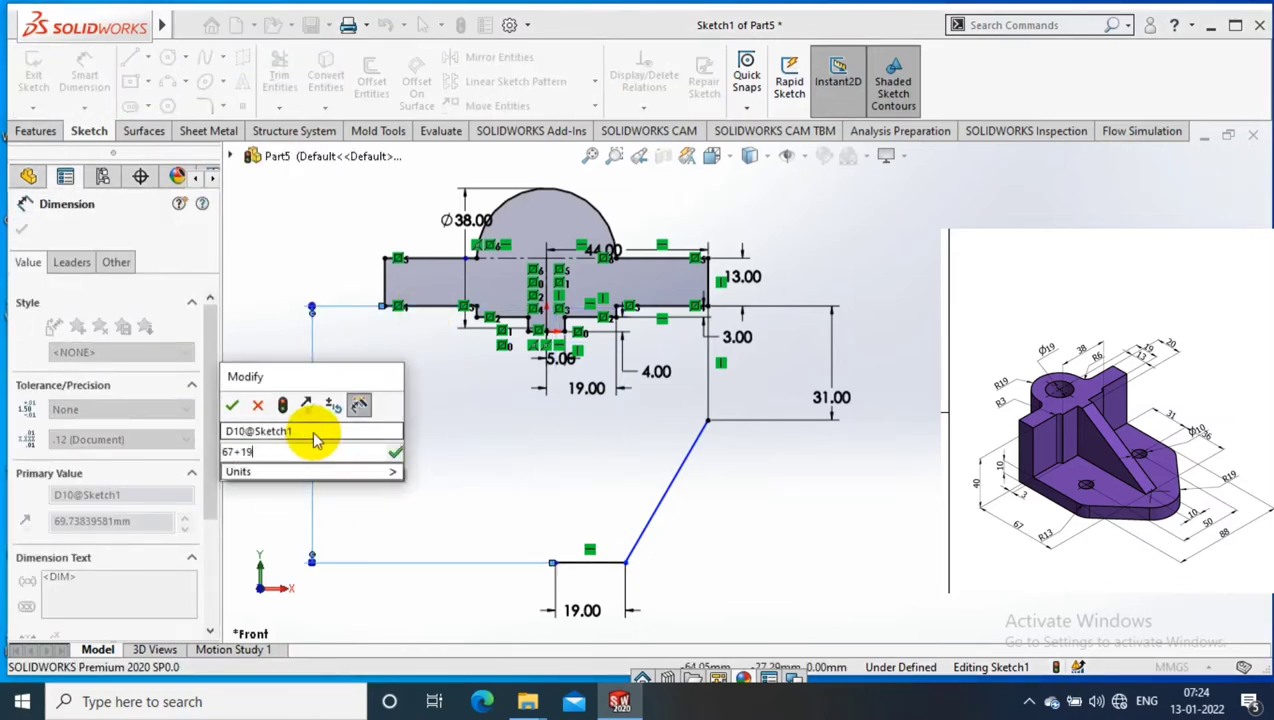
left_click(232, 404)
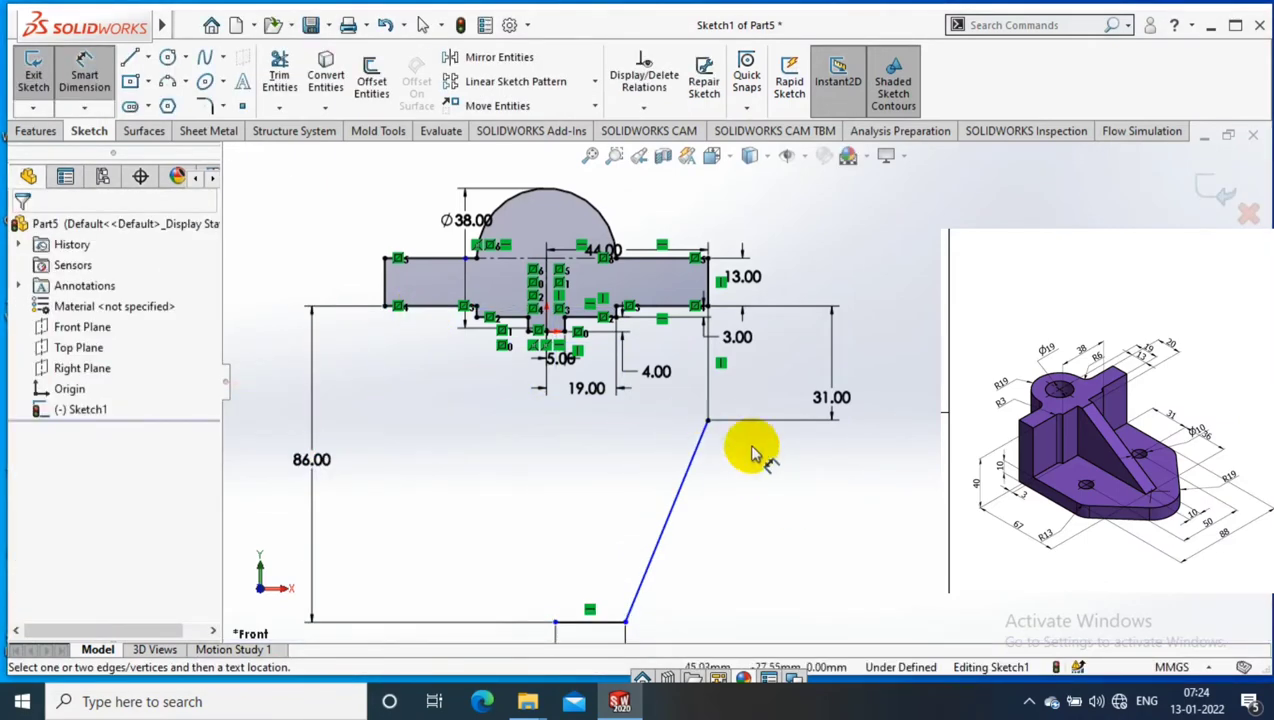
Step: Add a Vertical relation between the origin and the bottom line's endpoint
left_click(549, 336)
left_click(555, 621, "ctrl")
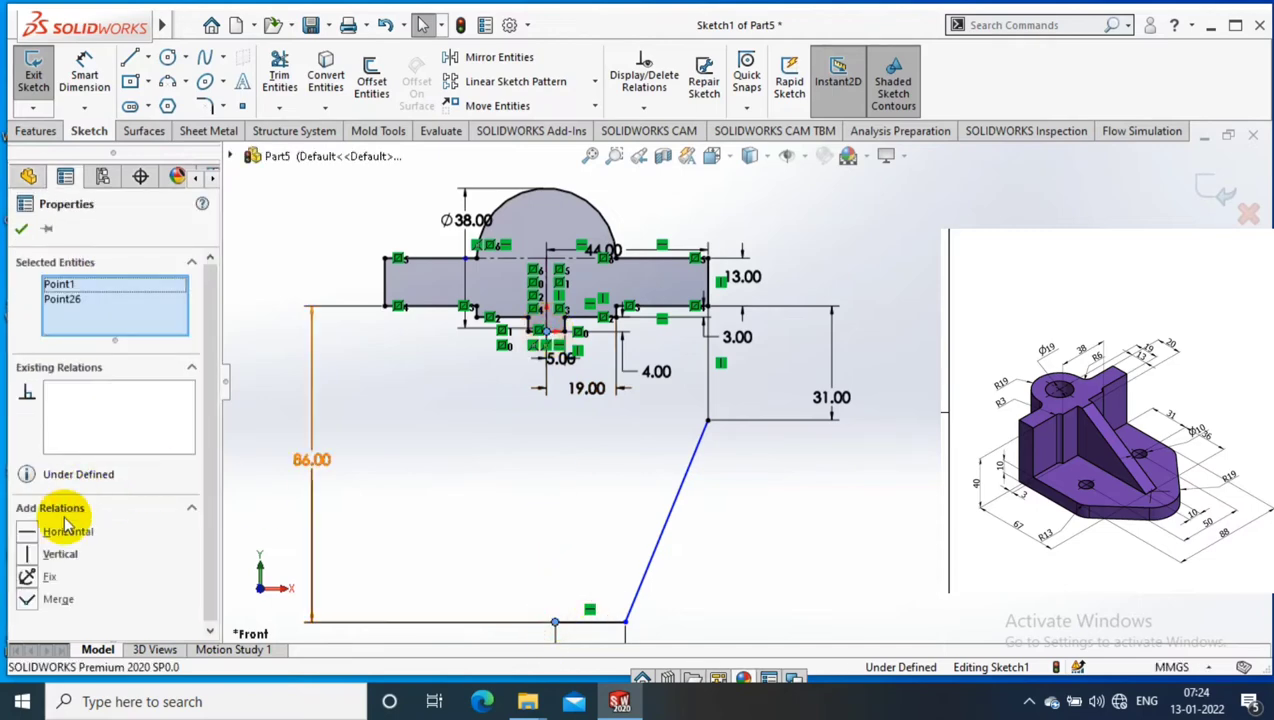
left_click(33, 556)
key("Escape")
scroll(770, 480, "up", 2)
scroll(742, 448, "down", 3)
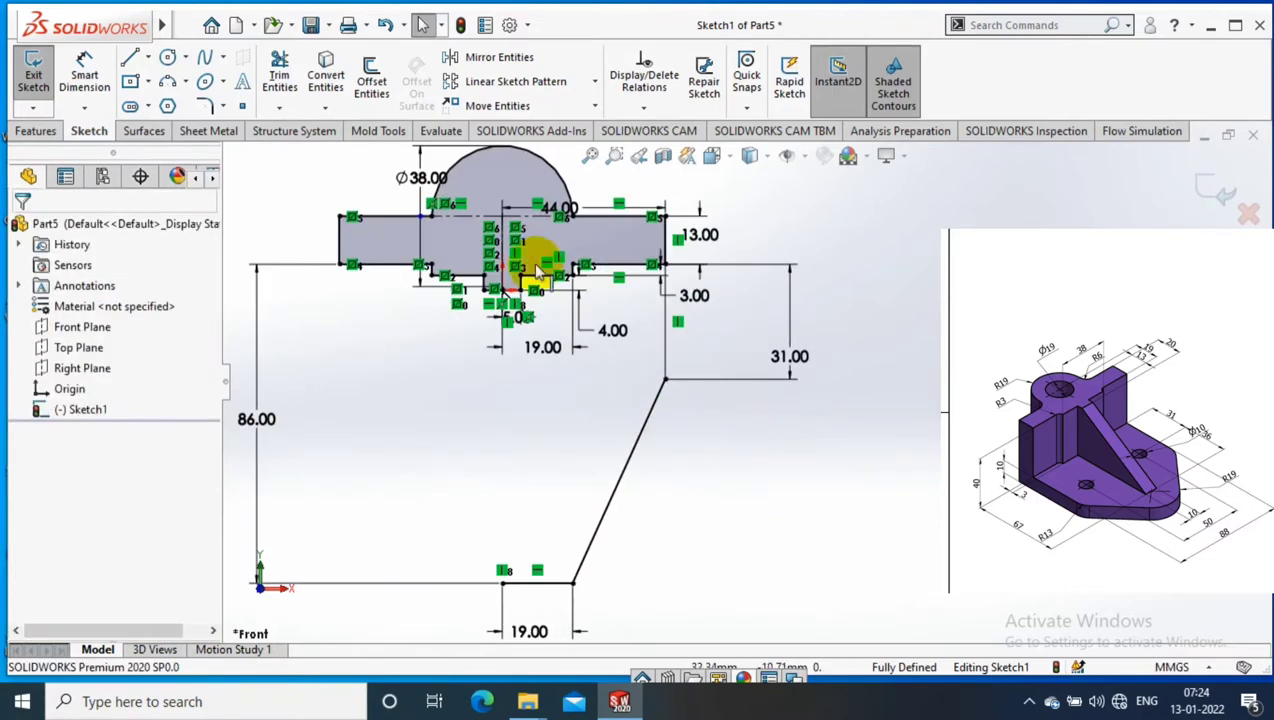
Step: Mirror the lower vertical, slanted and bottom lines to the left across the vertical centreline
left_click(507, 62)
left_click(607, 503)
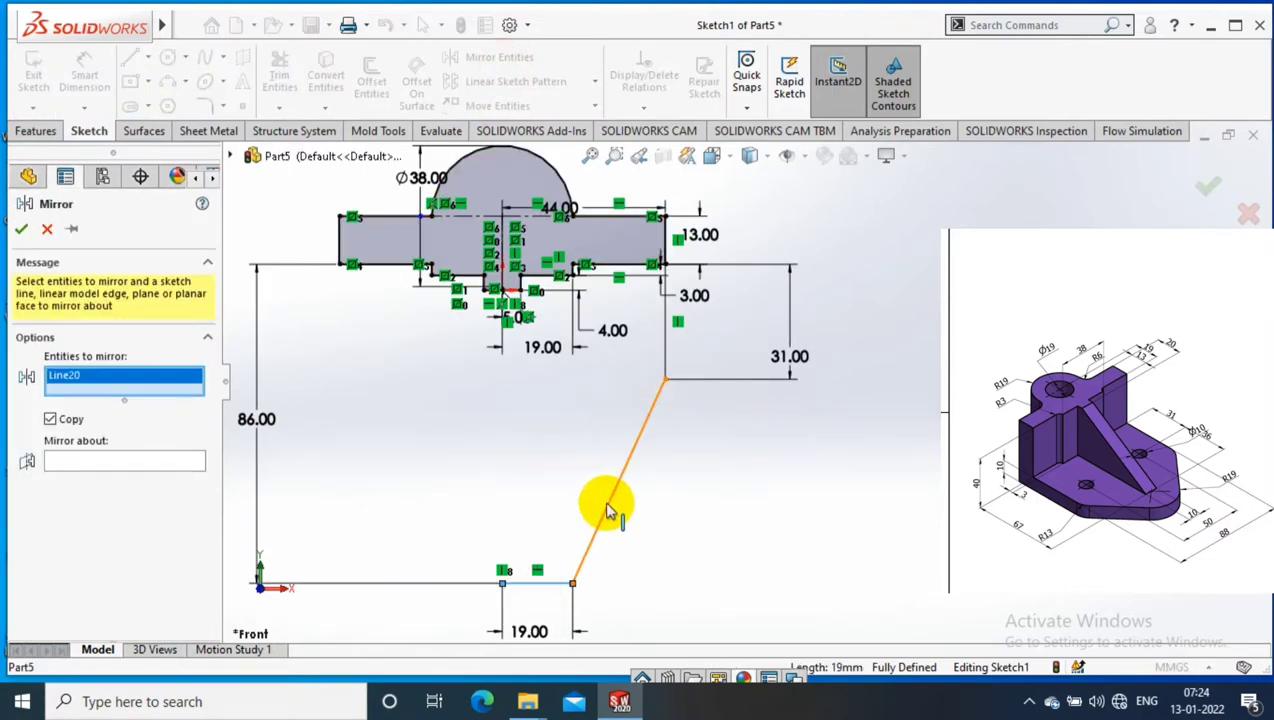
left_click(80, 462)
left_click(503, 245)
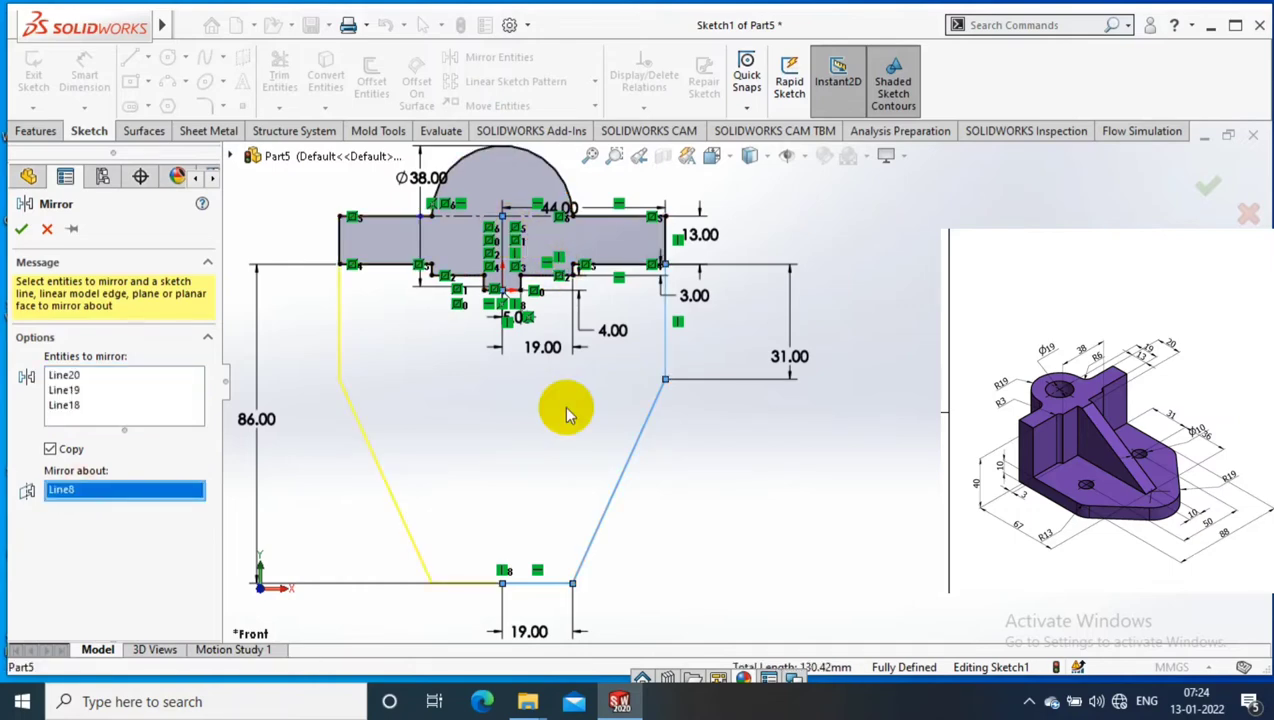
key("Return")
scroll(803, 463, "up", 2)
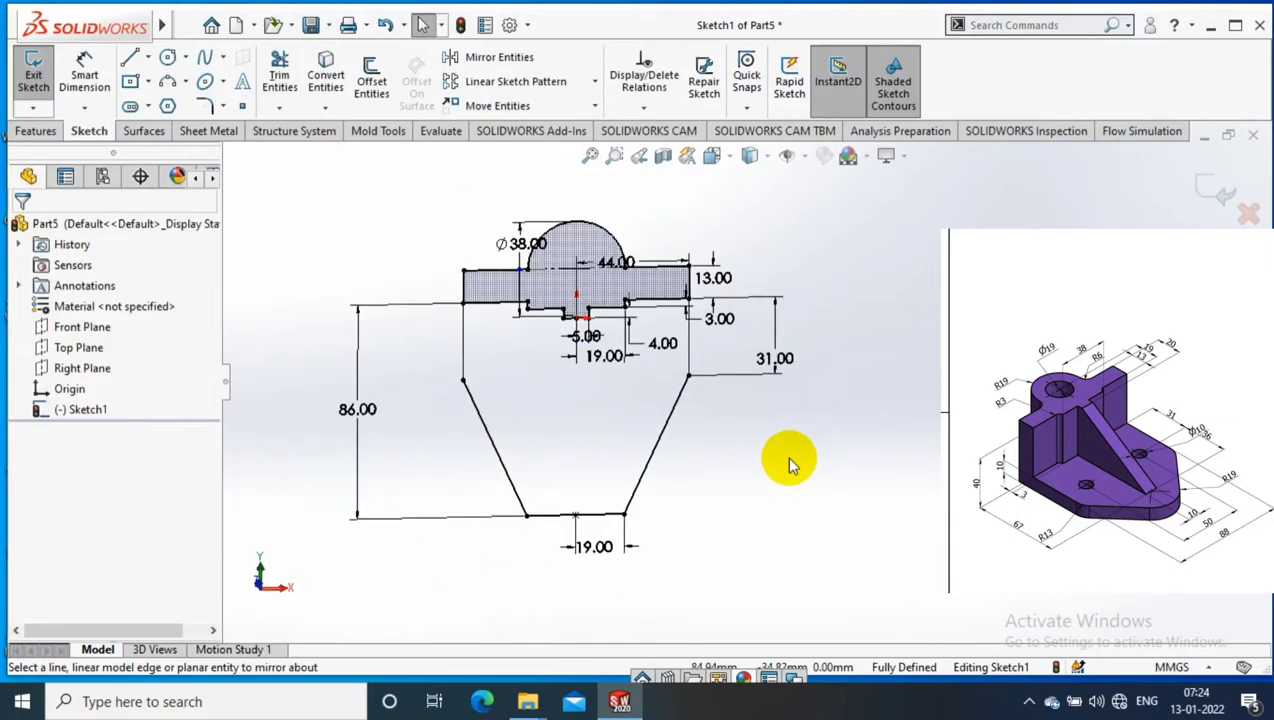
middle_click_drag(790, 465, 791, 385)
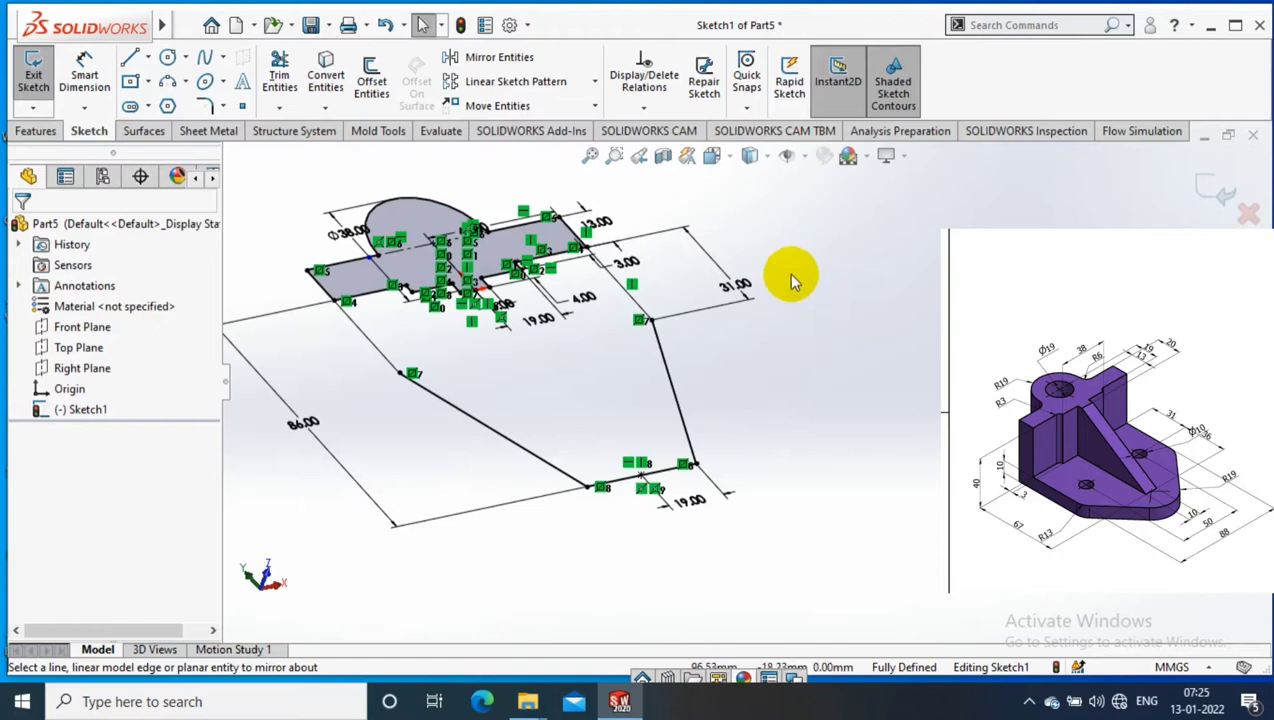
Step: Exit the sketch and extrude the base region Blind 10 mm as Boss-Extrude1
left_click(33, 75)
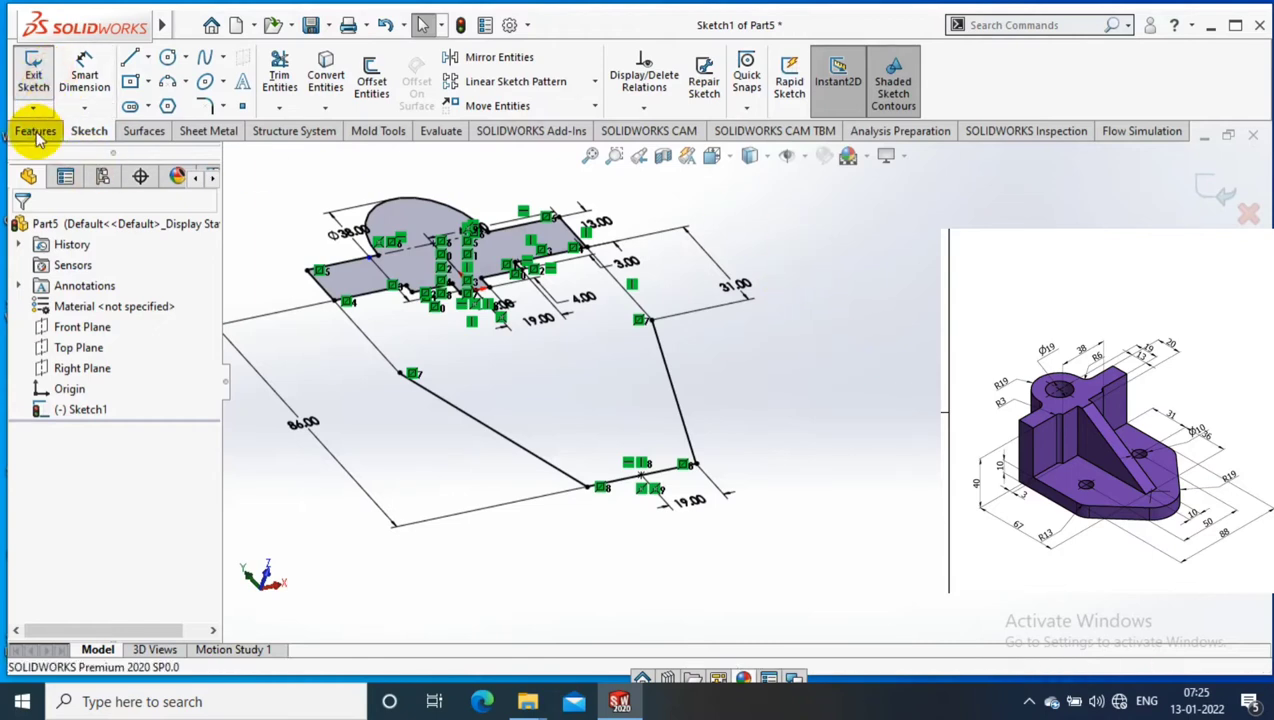
left_click(40, 80)
left_click(555, 376)
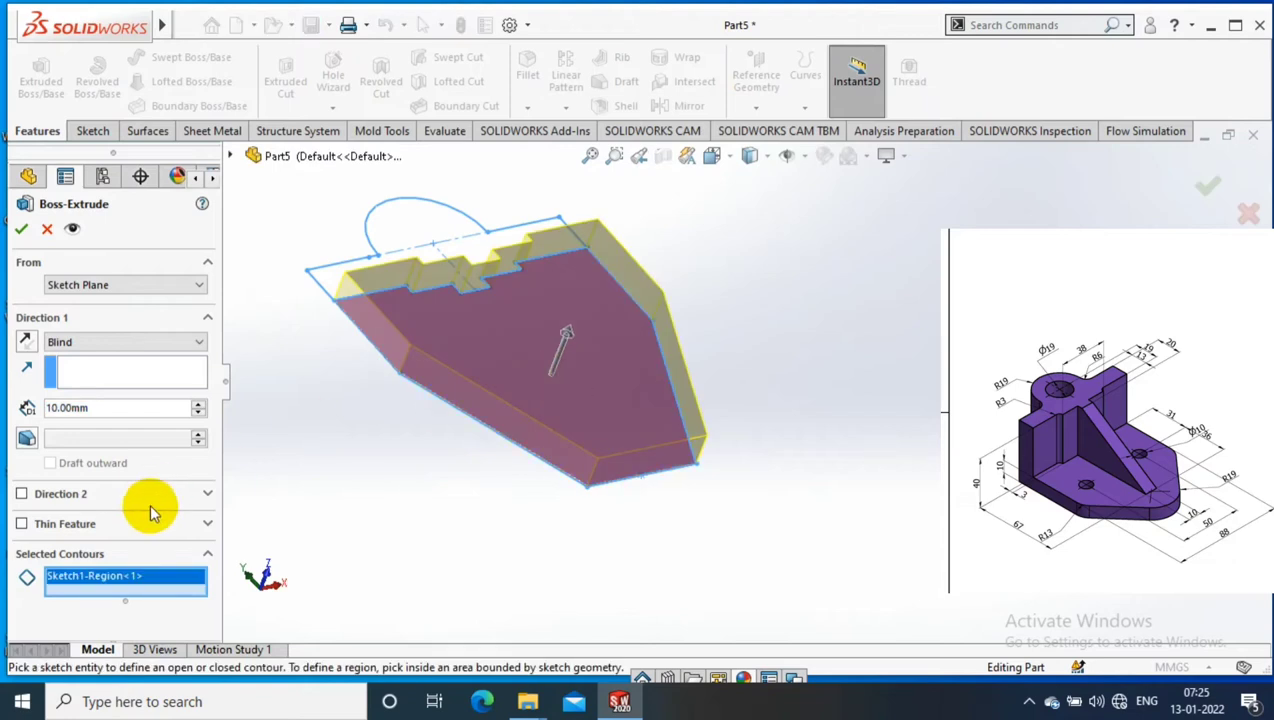
left_click(20, 226)
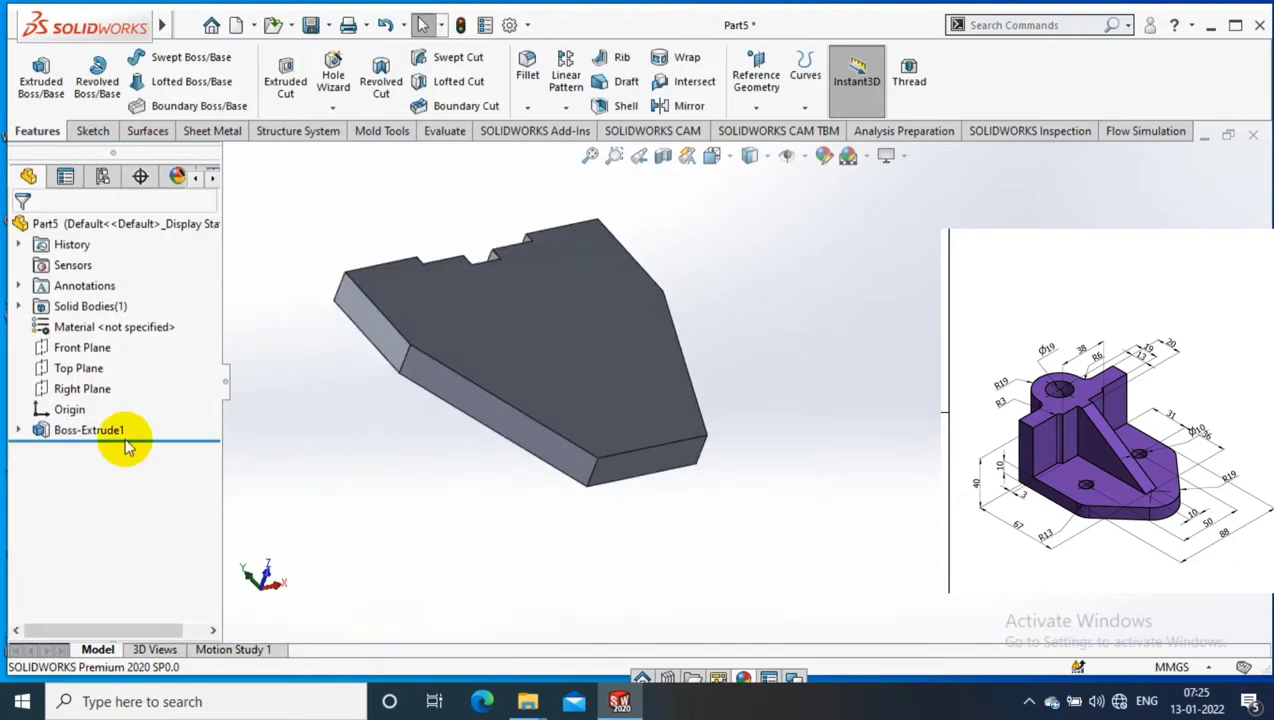
left_click(17, 431)
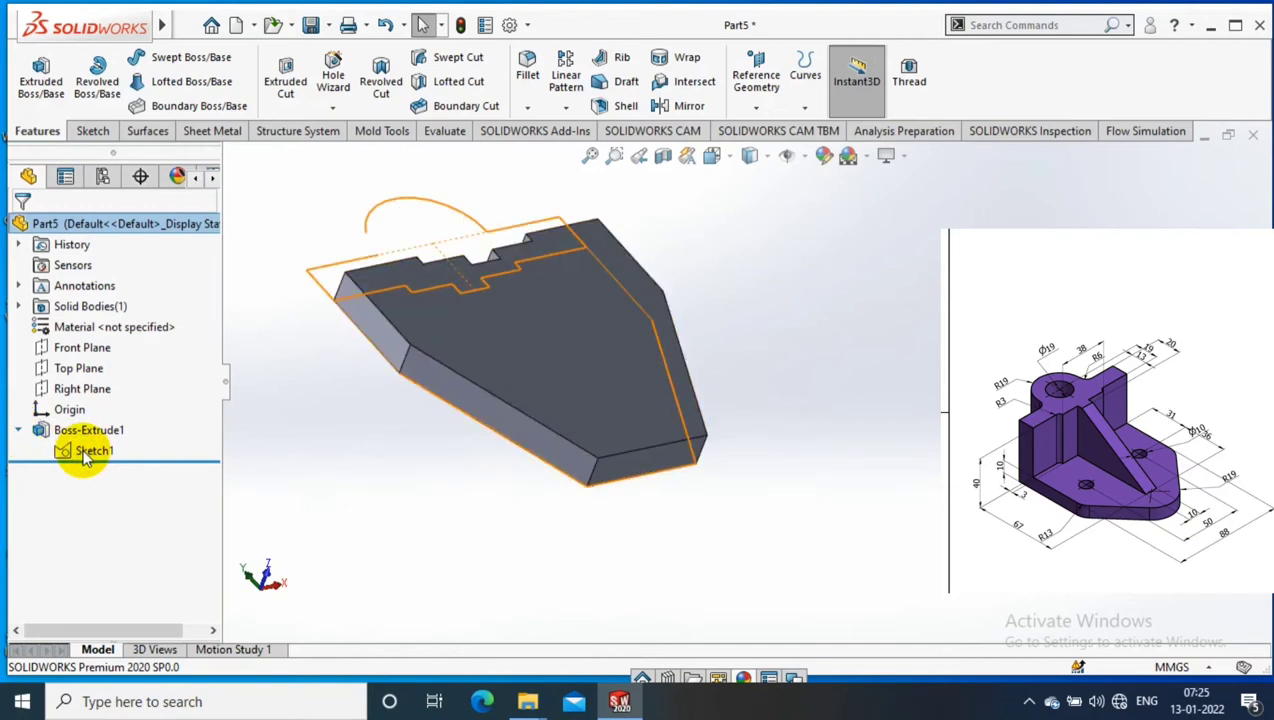
Step: Extrude only the upright rounded-end region of Sketch1 40 mm as a solid boss, with Thin Feature off
left_click(41, 76)
left_click(455, 210)
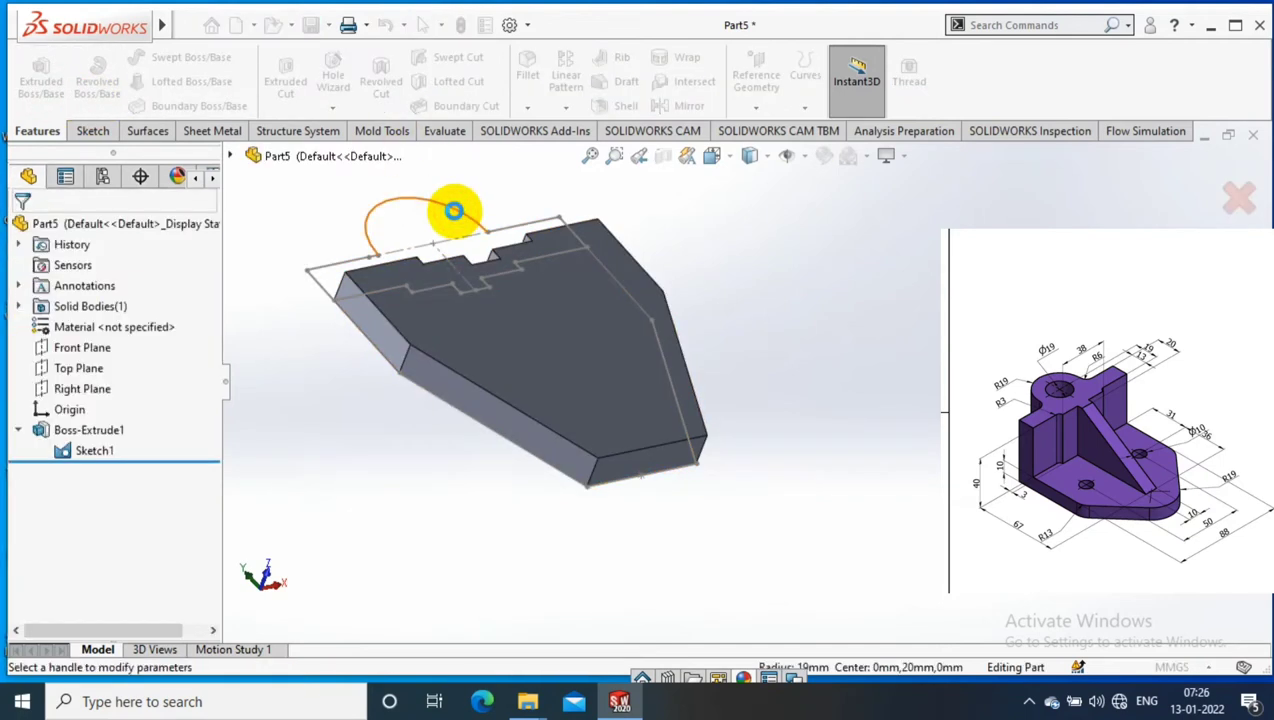
left_click(450, 184)
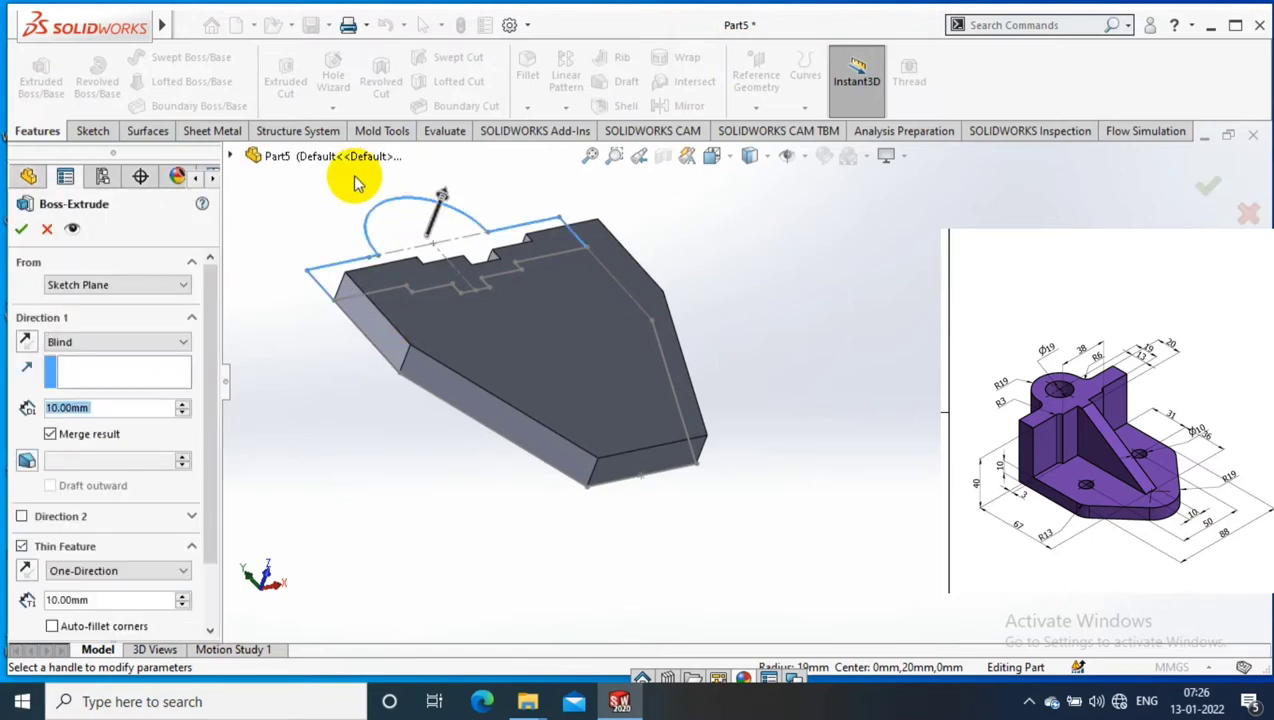
right_click(131, 600)
left_click(185, 612)
left_click(401, 232)
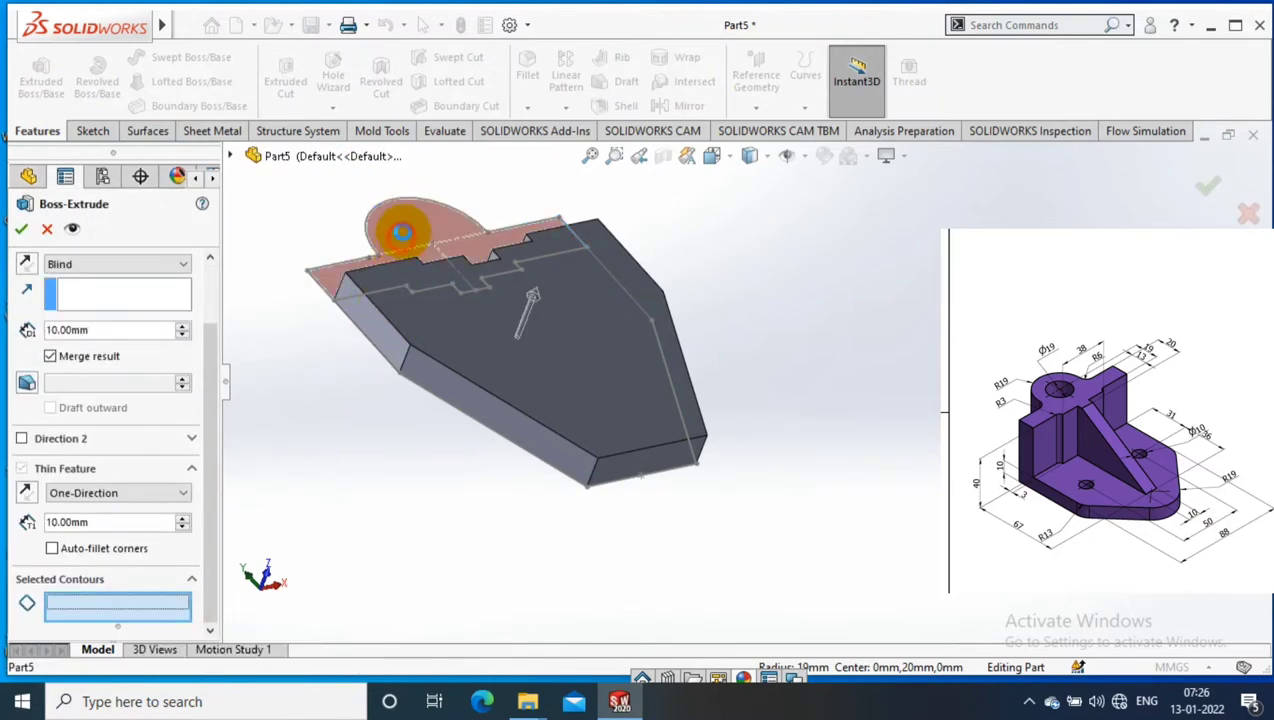
left_click(462, 176)
left_click(22, 468)
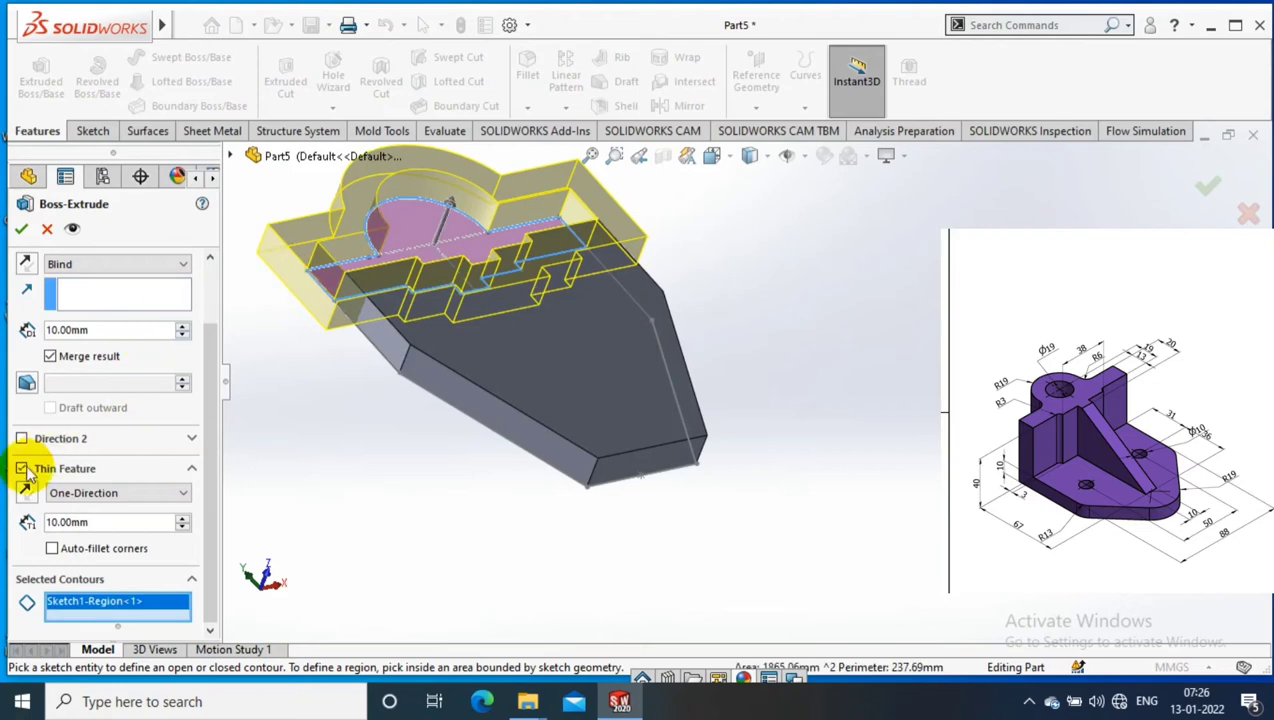
left_click(21, 468)
type("40")
key("Return")
mouse_move(640, 230)
middle_mouse_down()
mouse_move(759, 199)
mouse_move(901, 320)
mouse_move(760, 300)
middle_mouse_up()
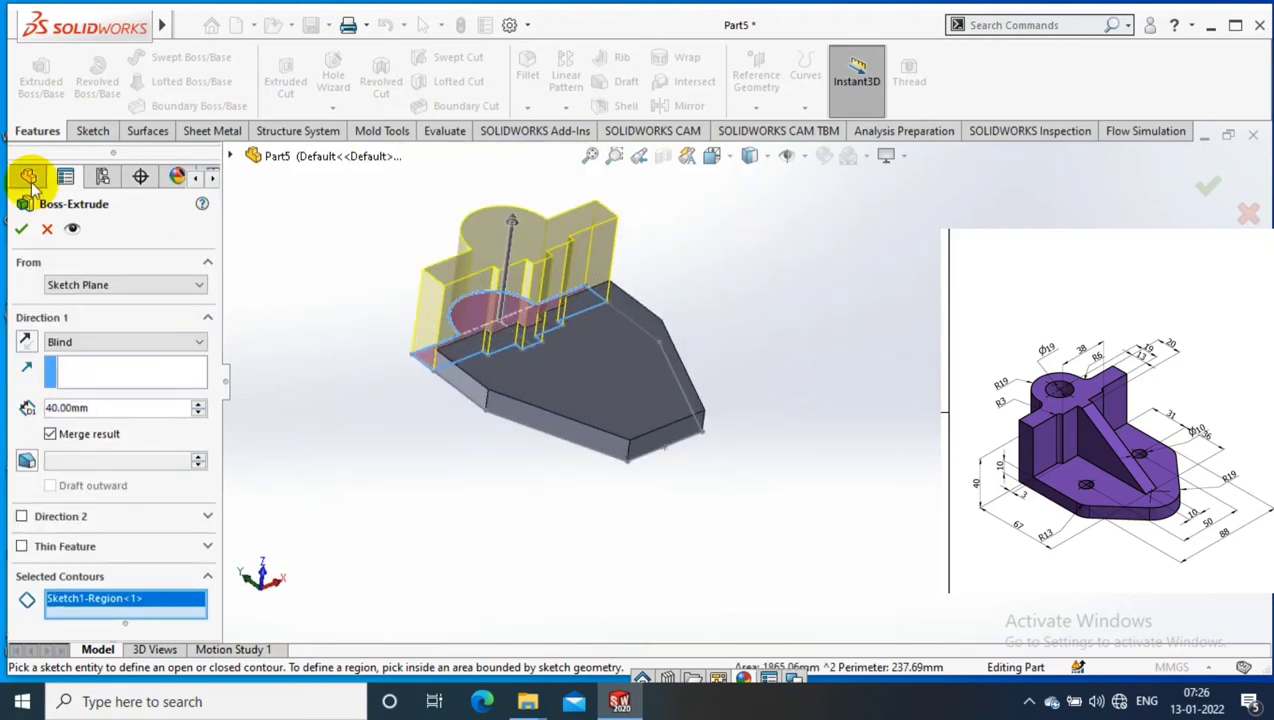
left_click(20, 232)
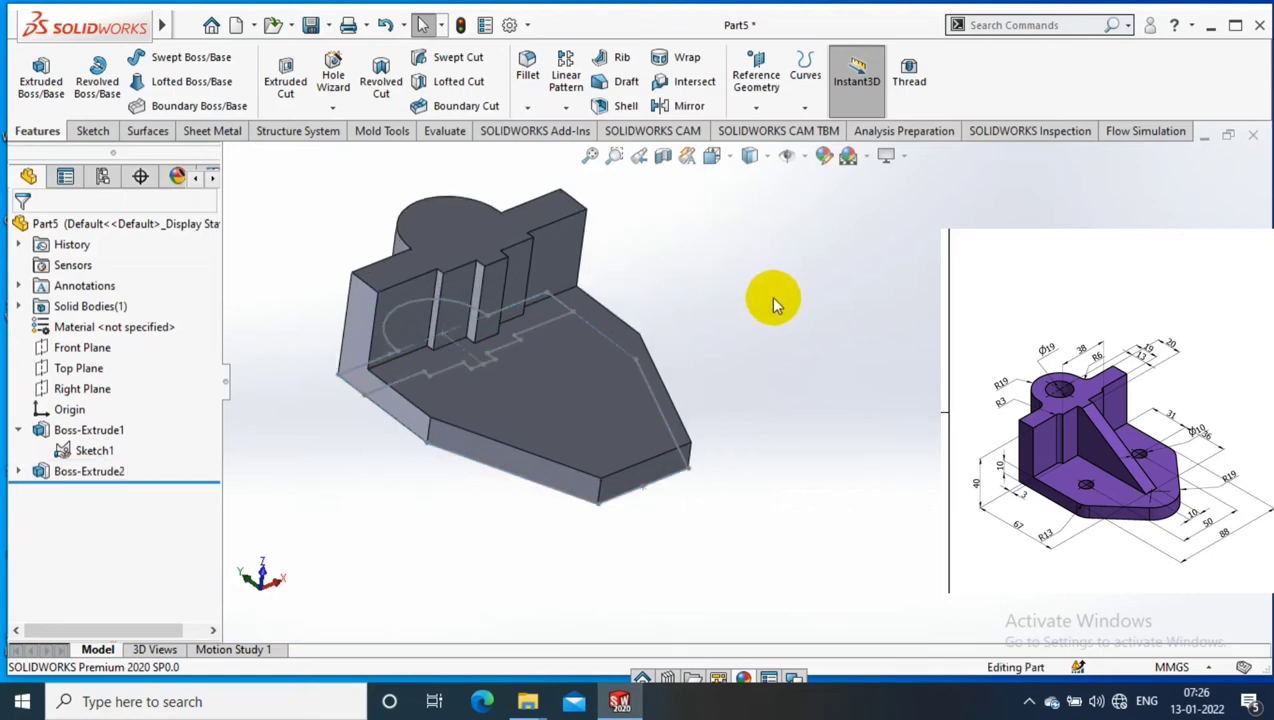
Step: Apply a full round fillet to the plate's front end, using both side faces and the end face
left_click(693, 215)
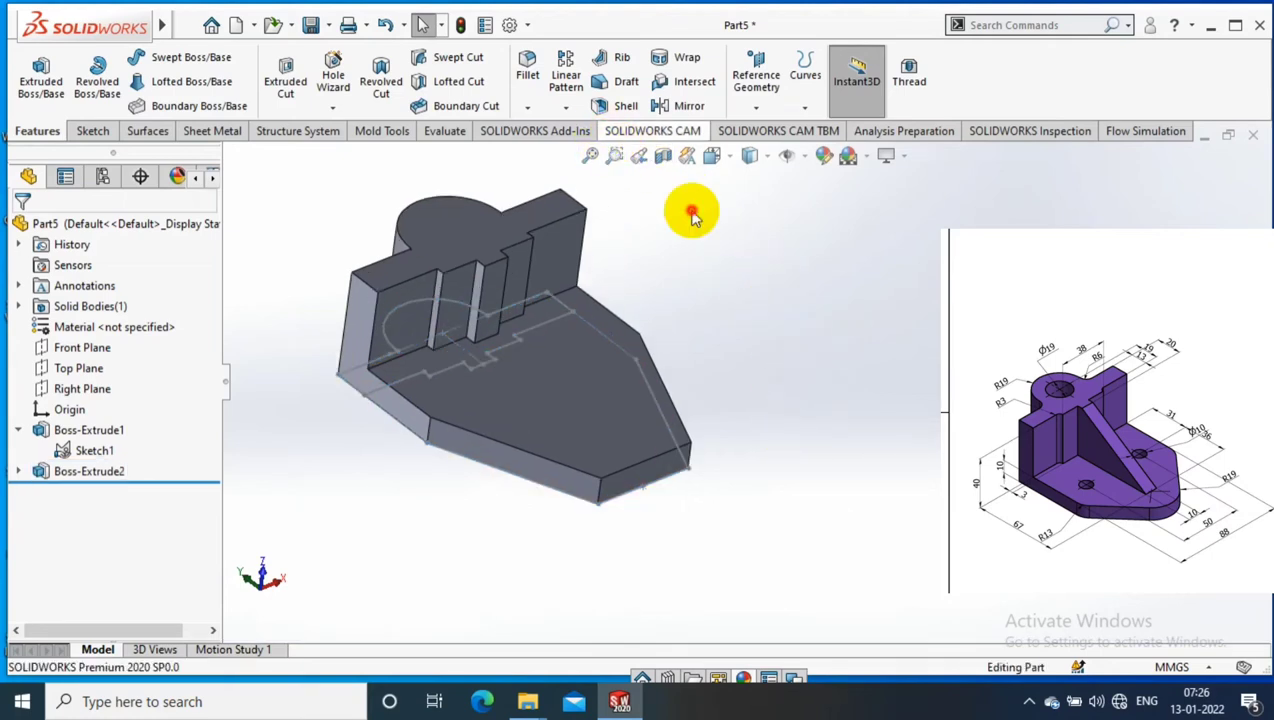
left_click(540, 478)
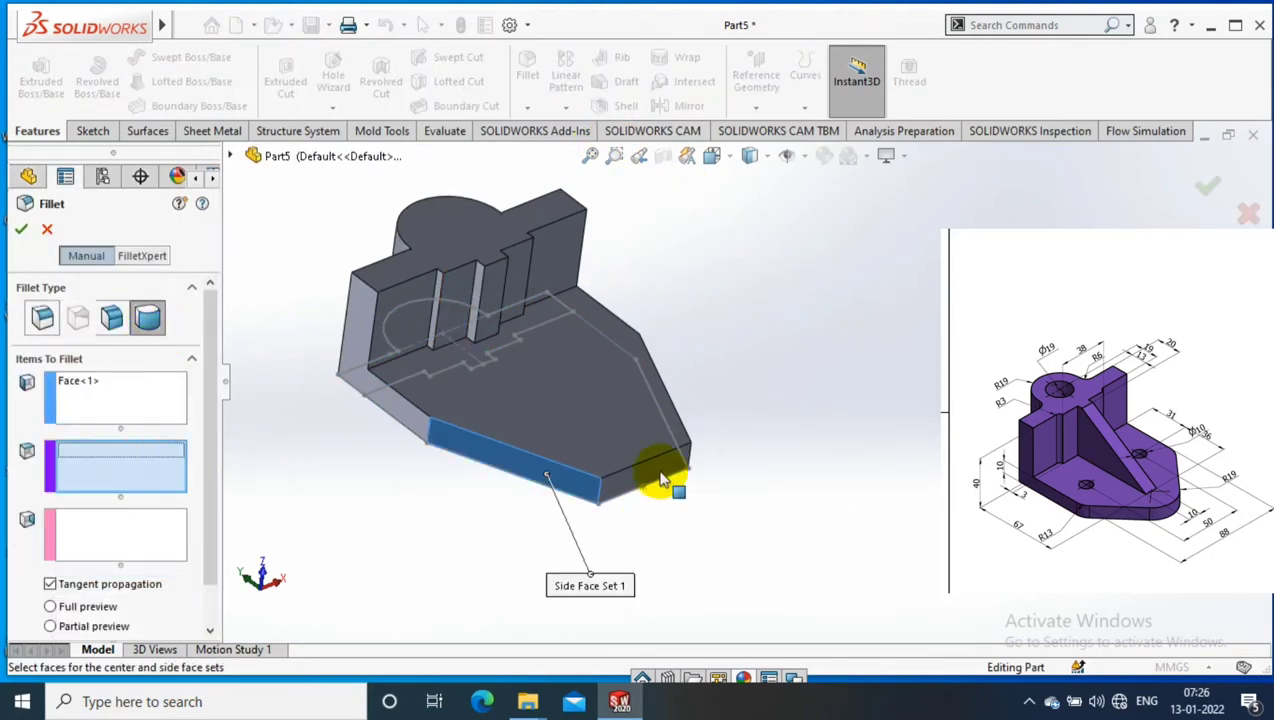
left_click(658, 472)
mouse_move(790, 455)
middle_mouse_down()
mouse_move(728, 460)
mouse_move(478, 324)
middle_mouse_up()
left_click(478, 324)
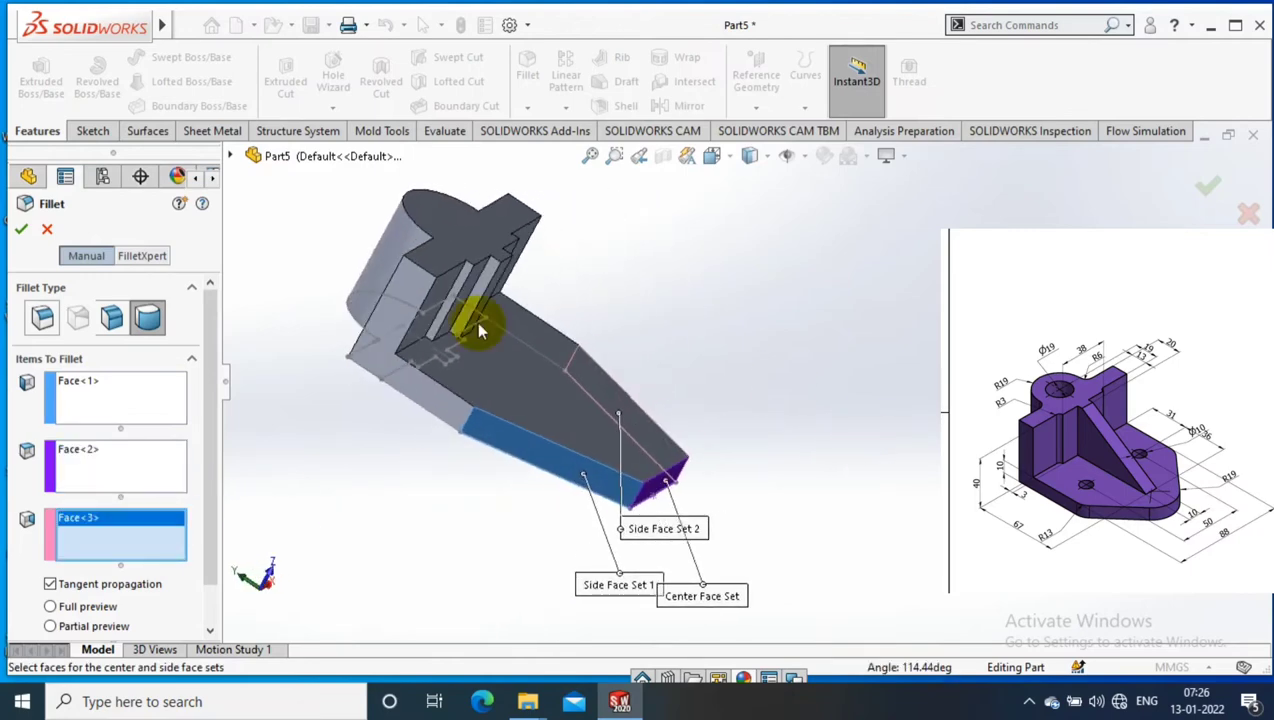
right_click(709, 318)
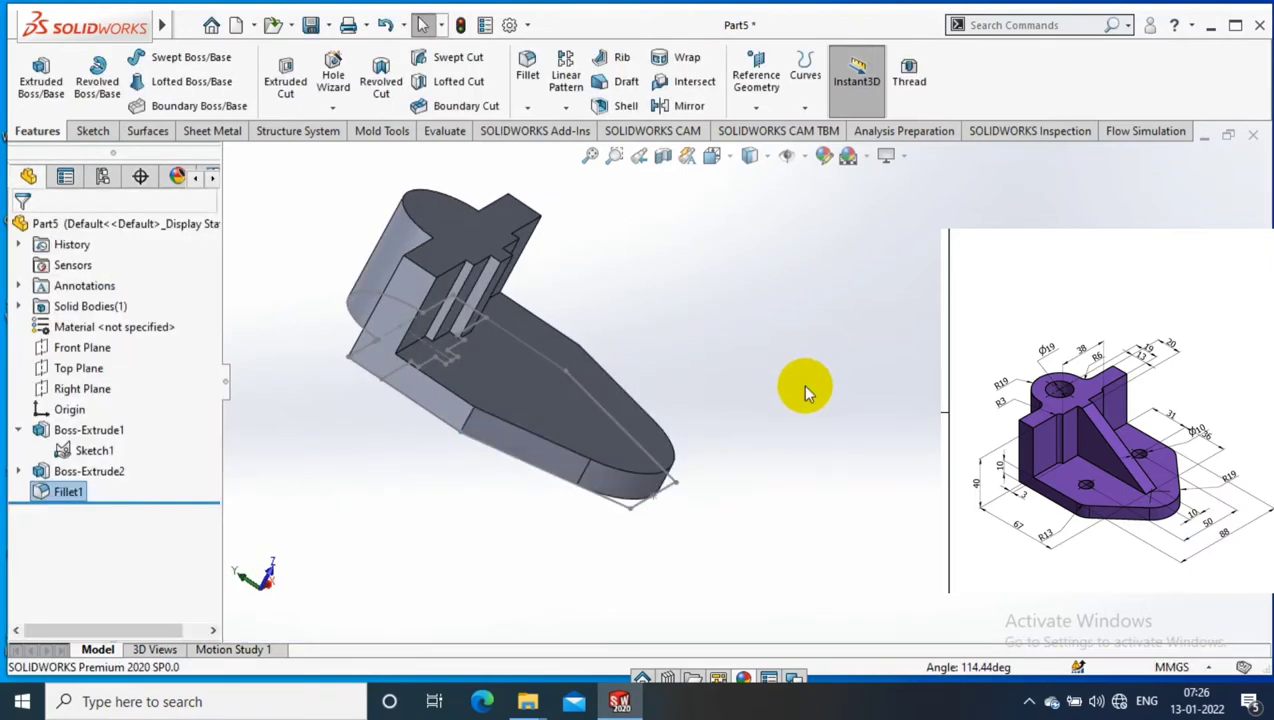
mouse_move(801, 383)
middle_mouse_down()
mouse_move(722, 378)
mouse_move(773, 403)
middle_mouse_up()
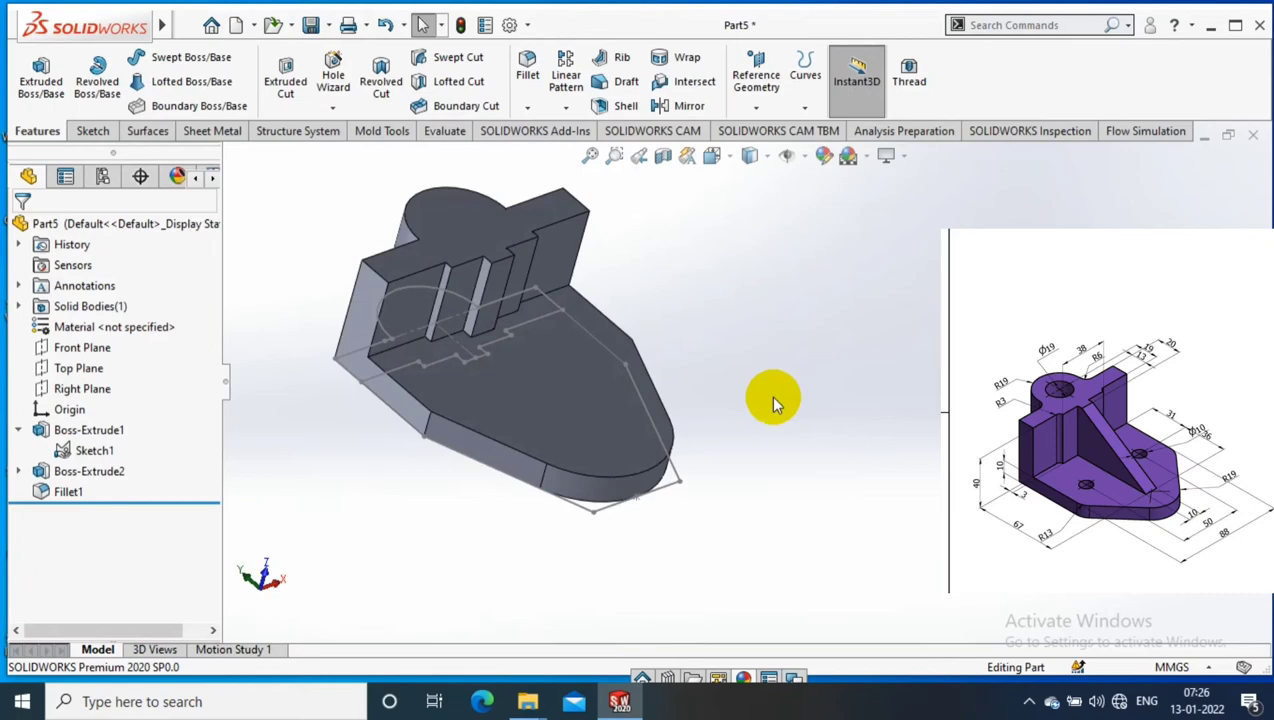
Step: Start a sketch on the upright's top face and draw a Ø19 circle at the rounded end
right_click(490, 228)
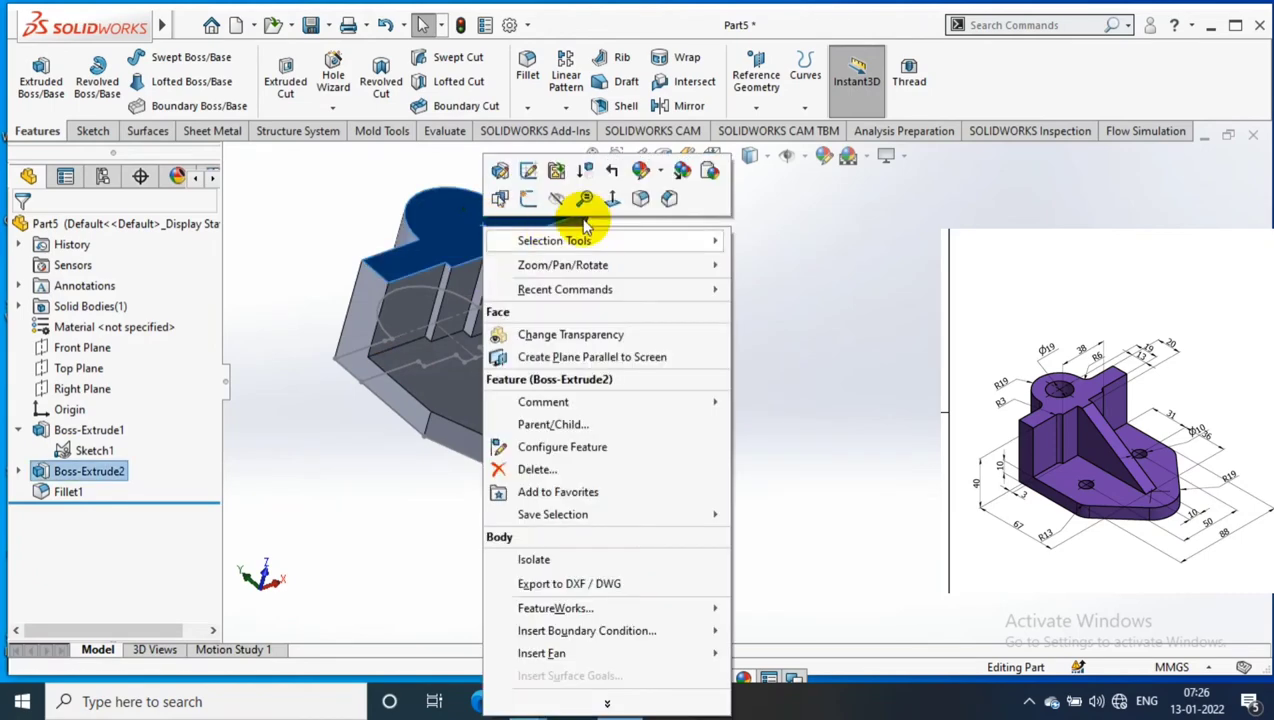
left_click(590, 202)
key("c")
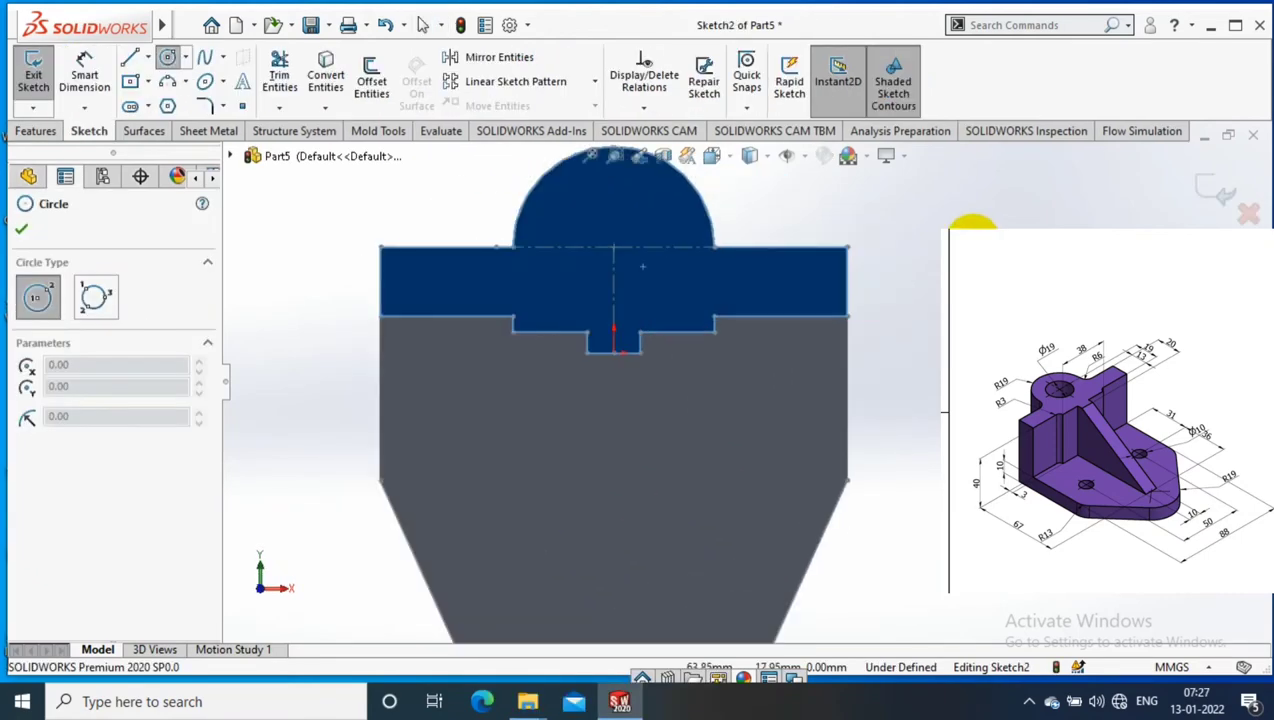
left_click(614, 247)
left_click(648, 276)
left_click(85, 75)
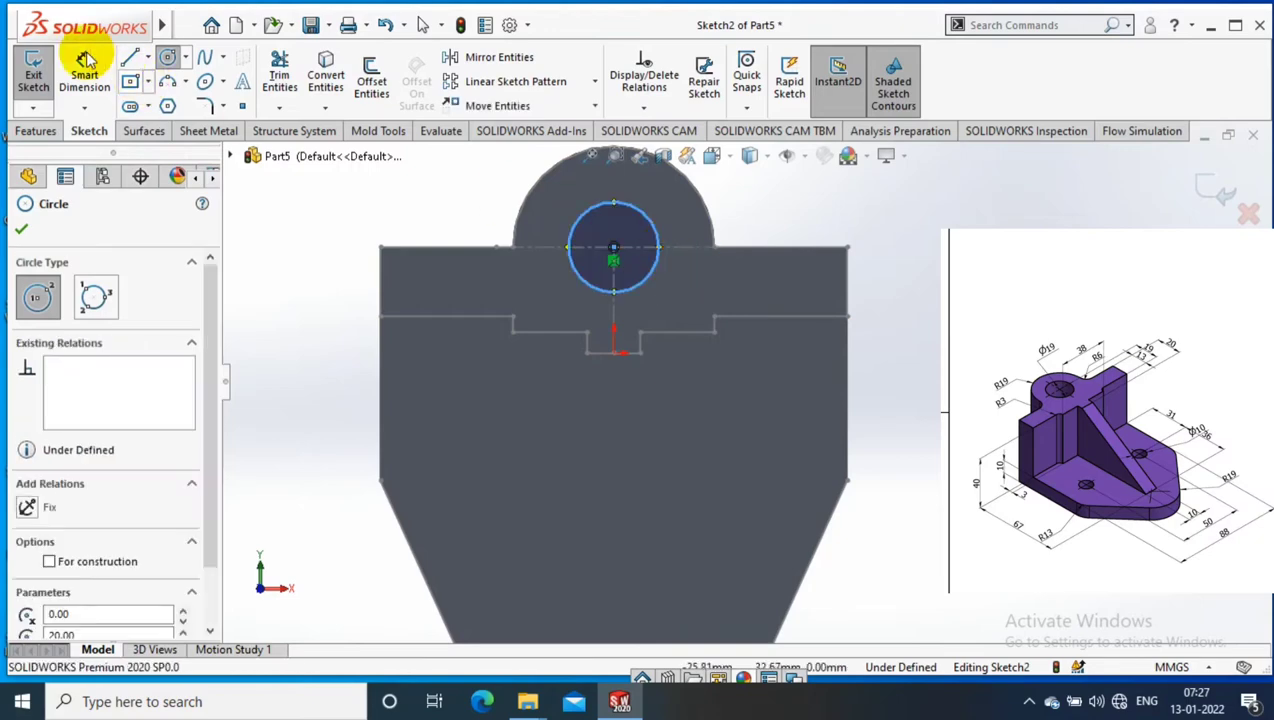
left_click(622, 268)
left_click(489, 199)
type("19")
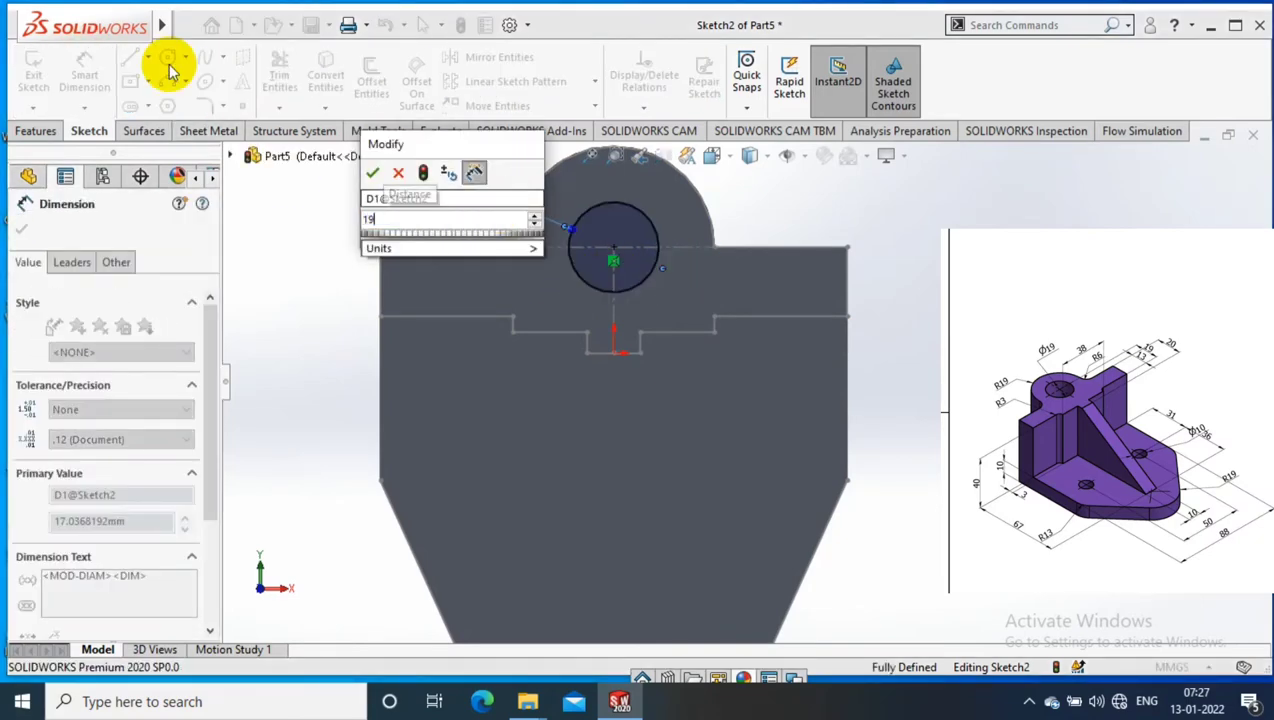
key("Return")
left_click(167, 57)
Step: Draw two circles on the base's left and right sides and dimension them Ø10
left_click(487, 487)
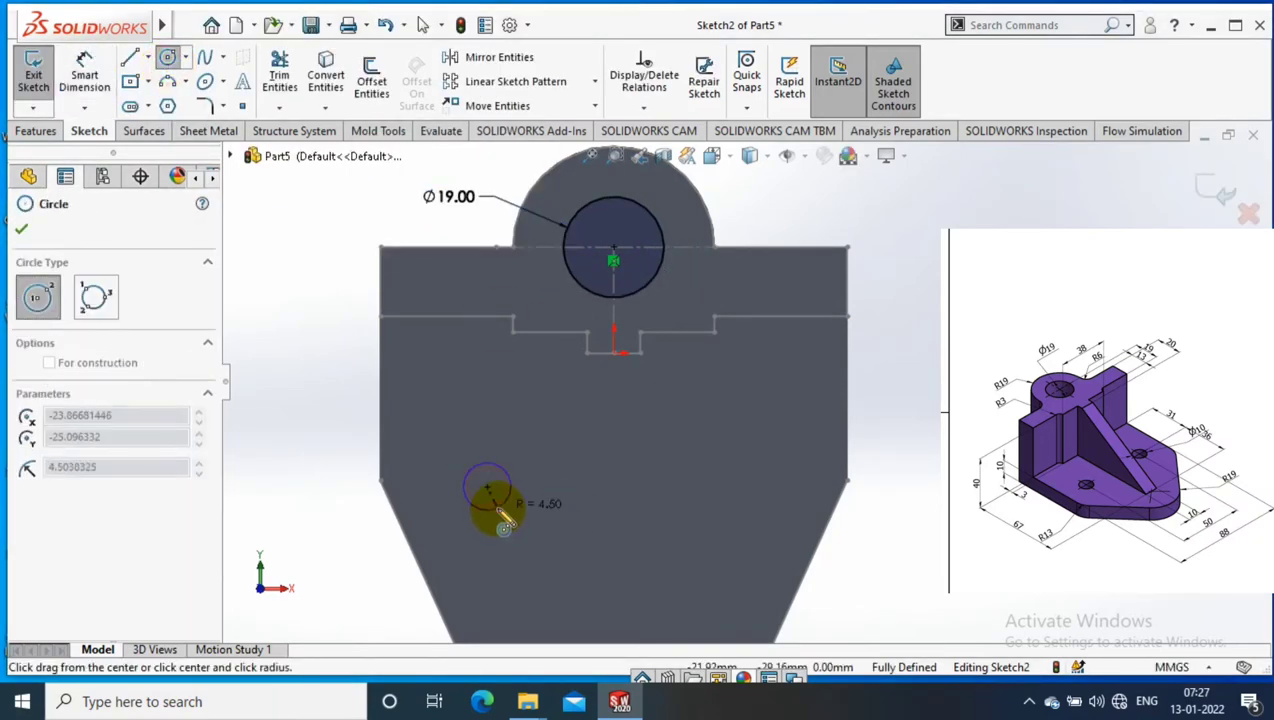
left_click(500, 512)
left_click(722, 487)
left_click(741, 506)
left_click(85, 75)
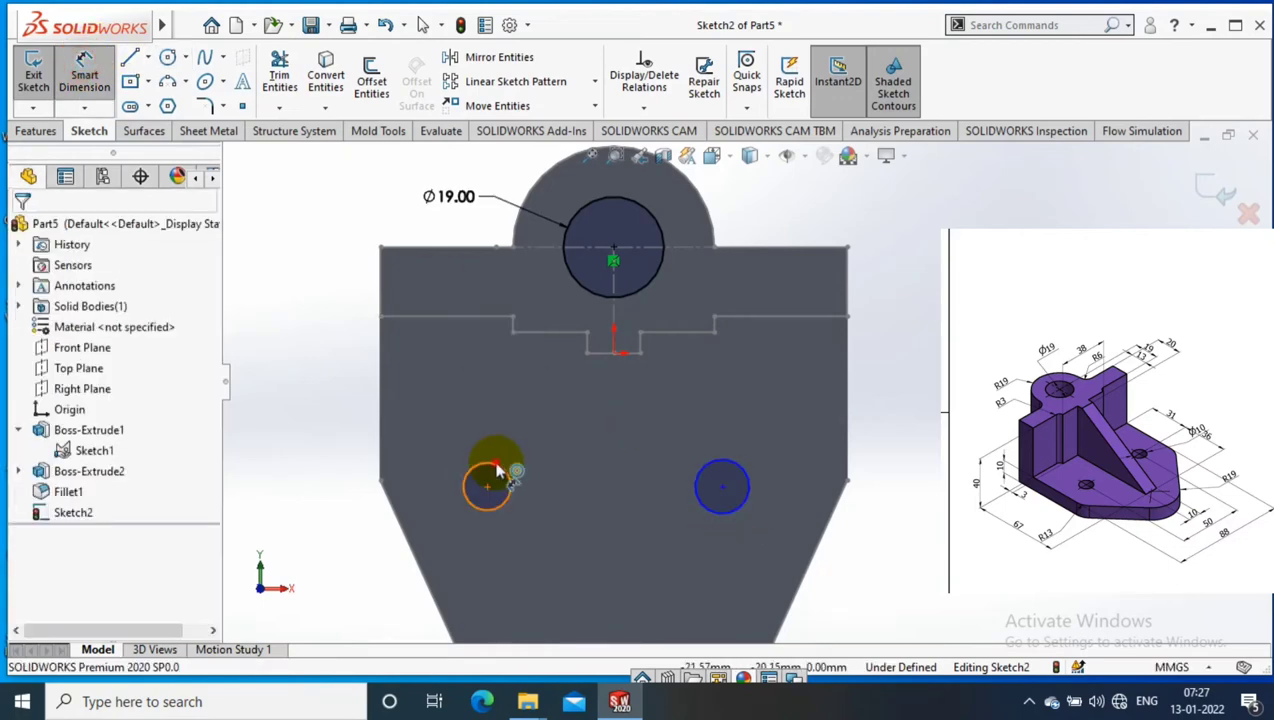
left_click(475, 470)
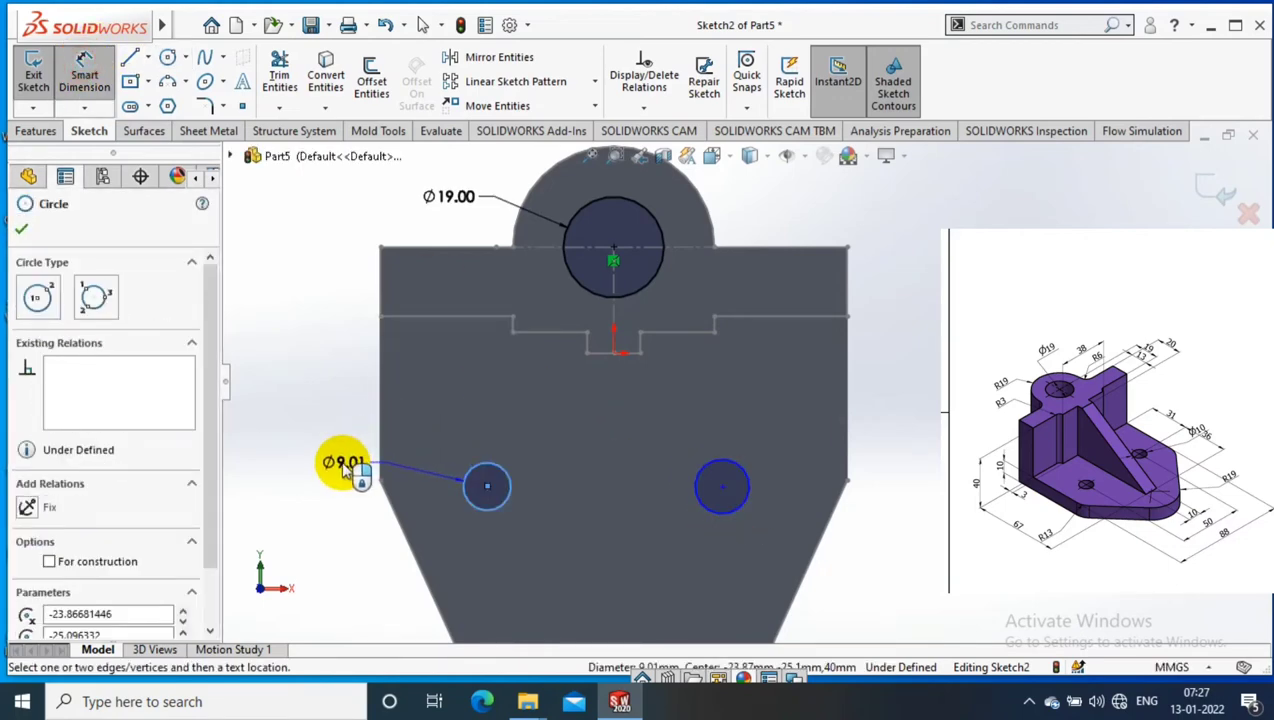
left_click(343, 470)
left_click(745, 477)
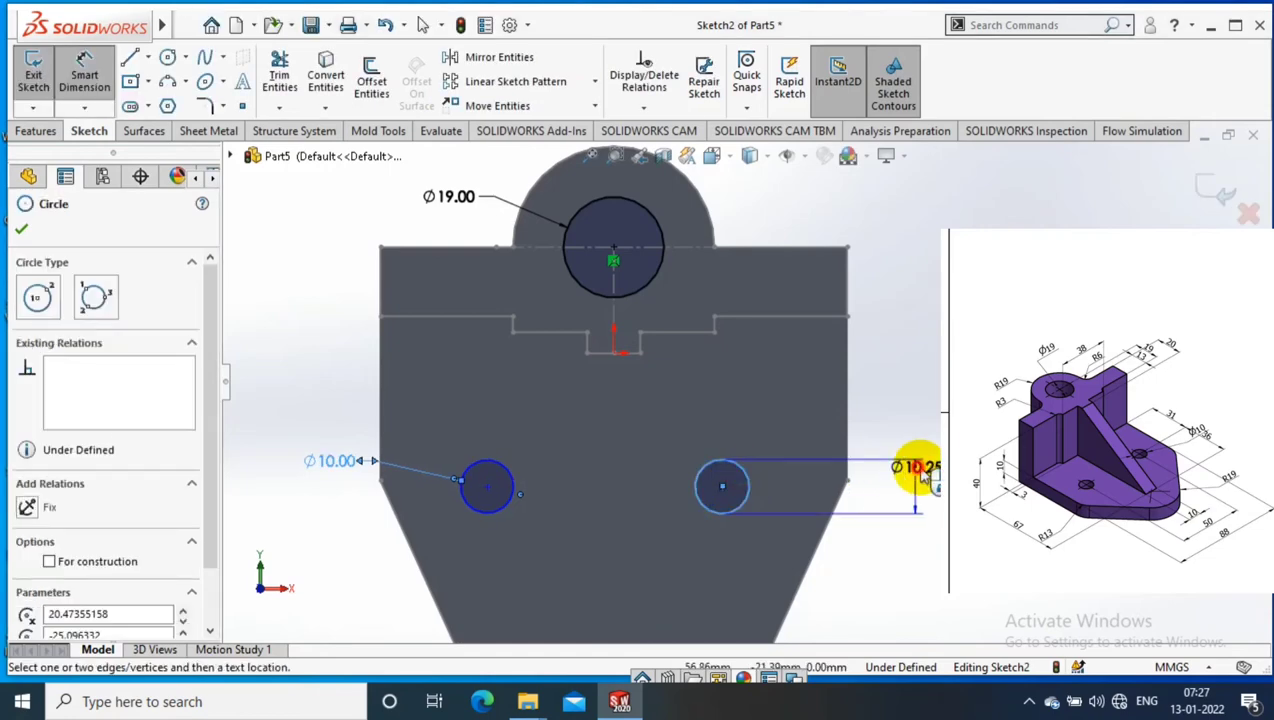
left_click(915, 466)
type("10.00mm")
key("Return")
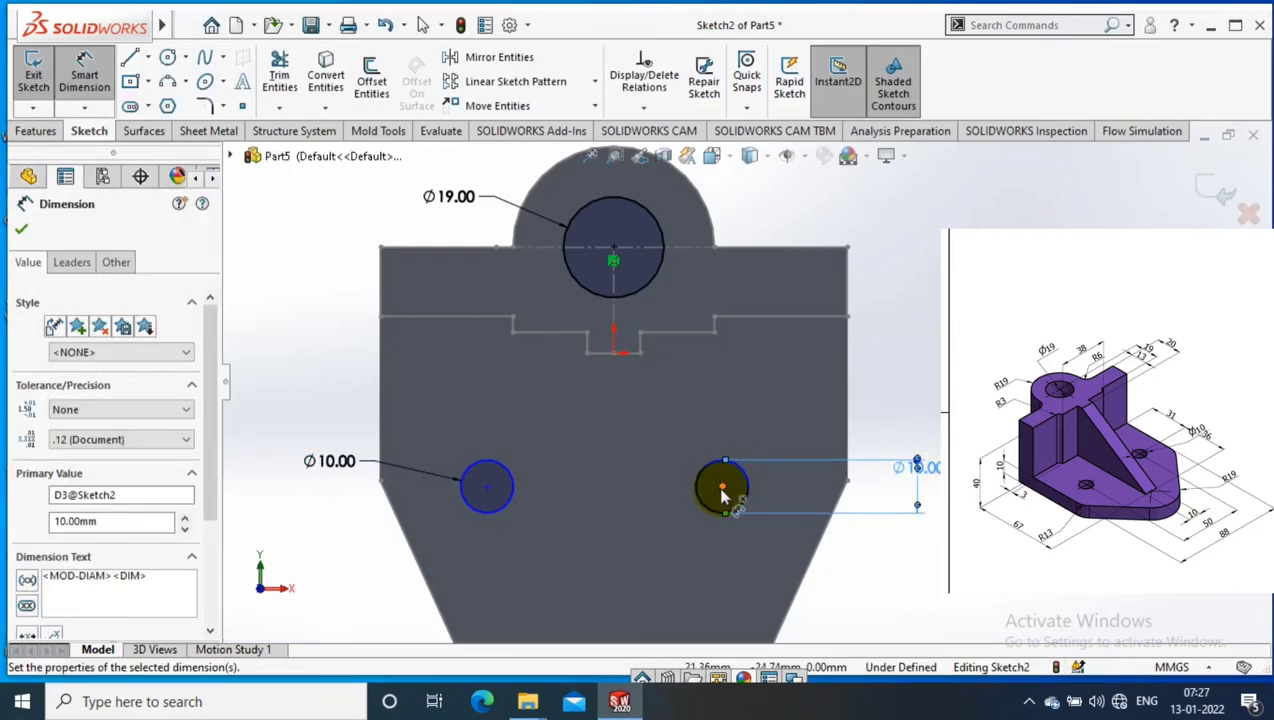
Step: Locate the right circle 31 mm vertically and 25 mm horizontally from the origin
left_click(722, 488)
left_click(712, 490)
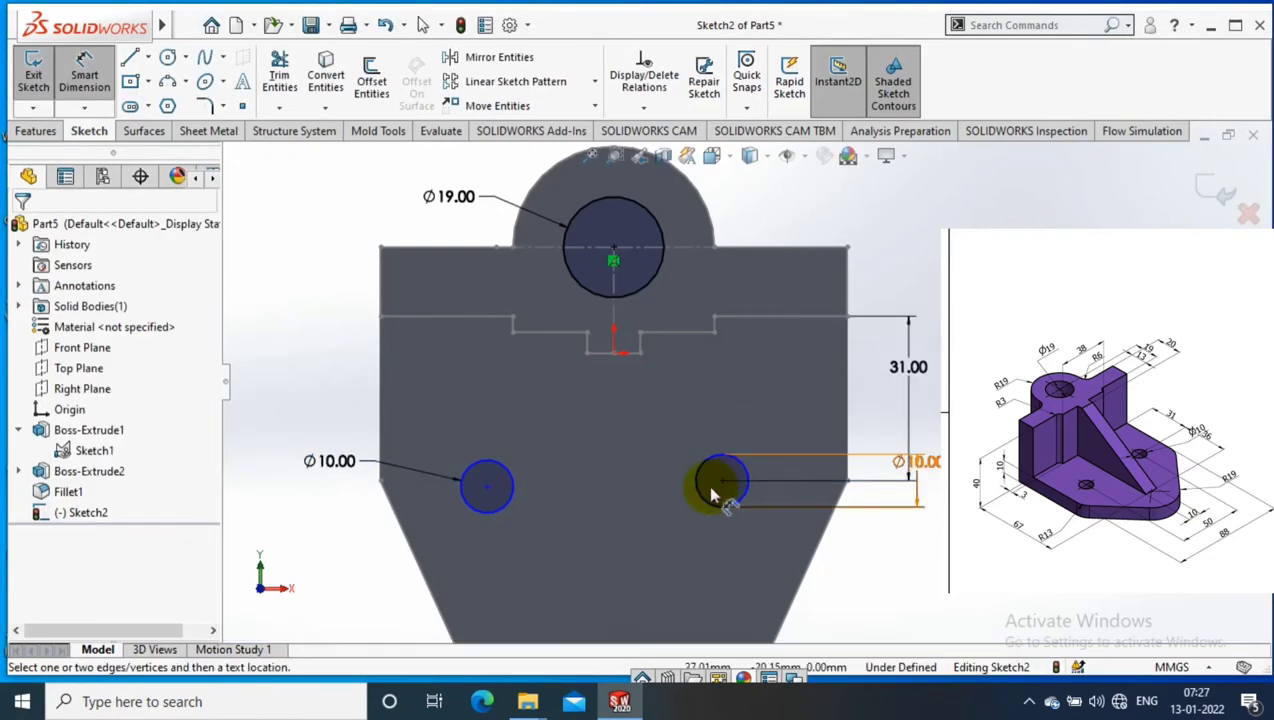
left_click(722, 484)
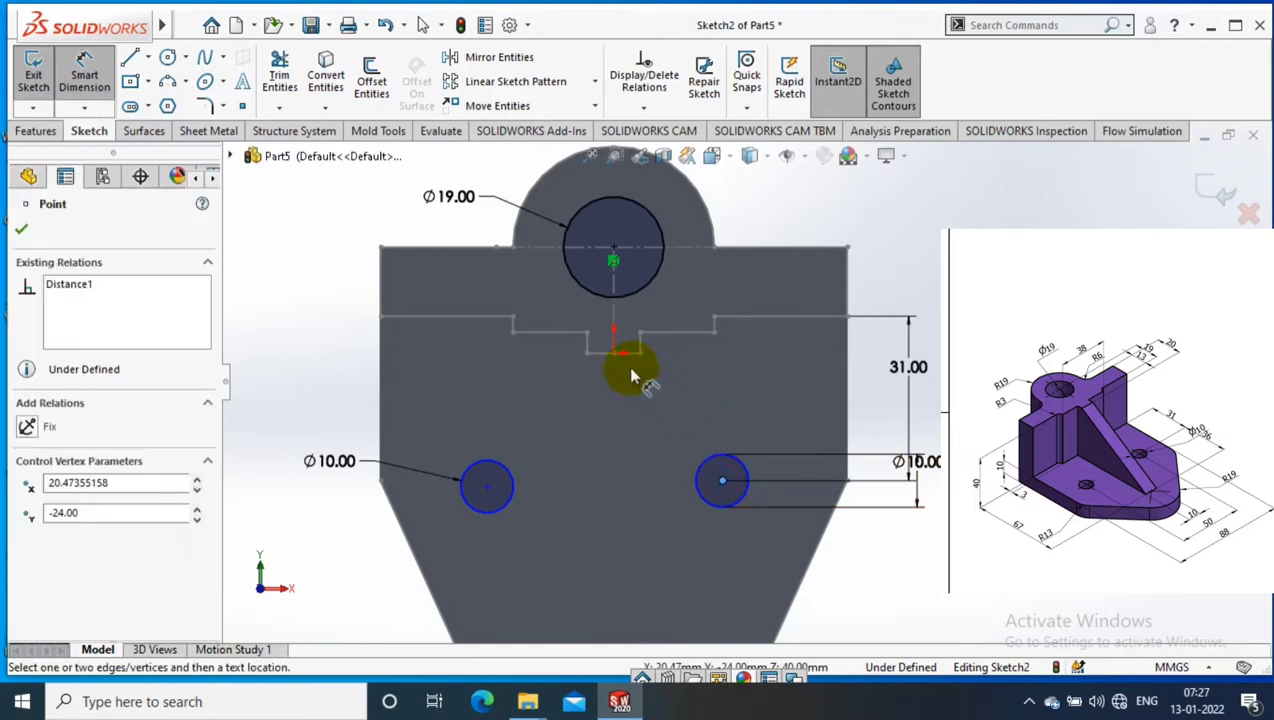
left_click(614, 352)
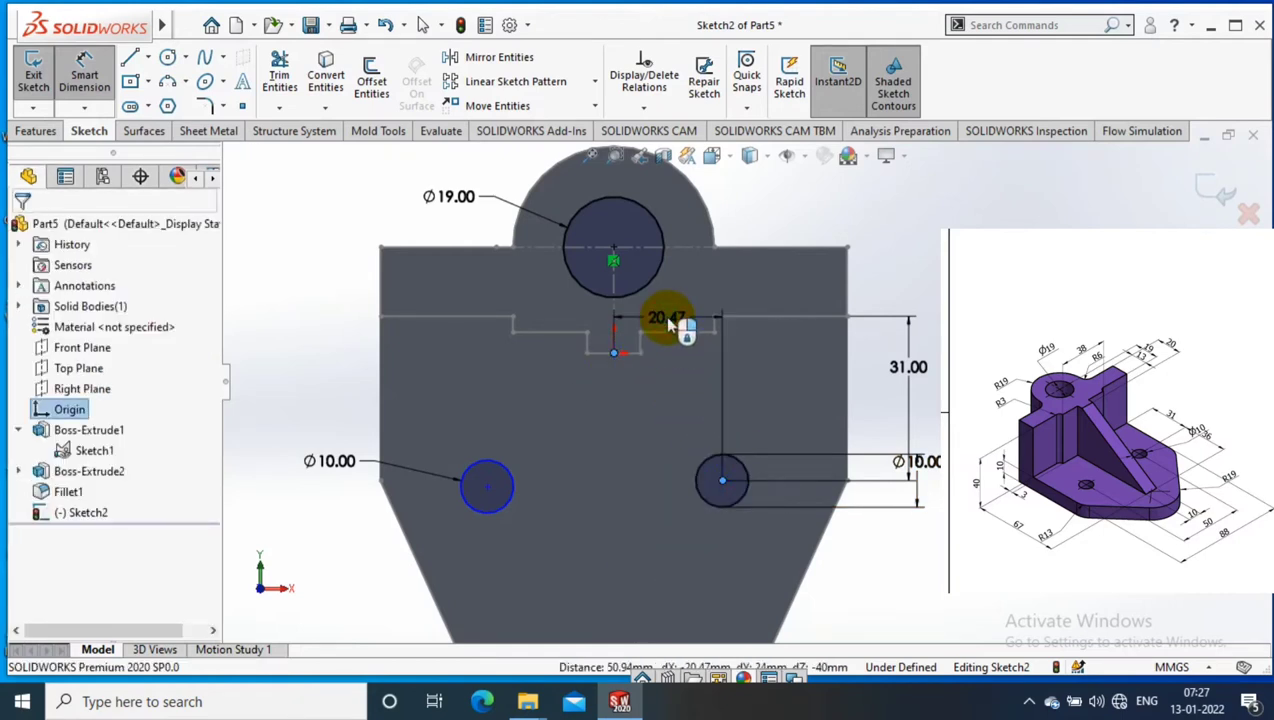
left_click(664, 316)
type("25")
key("Return")
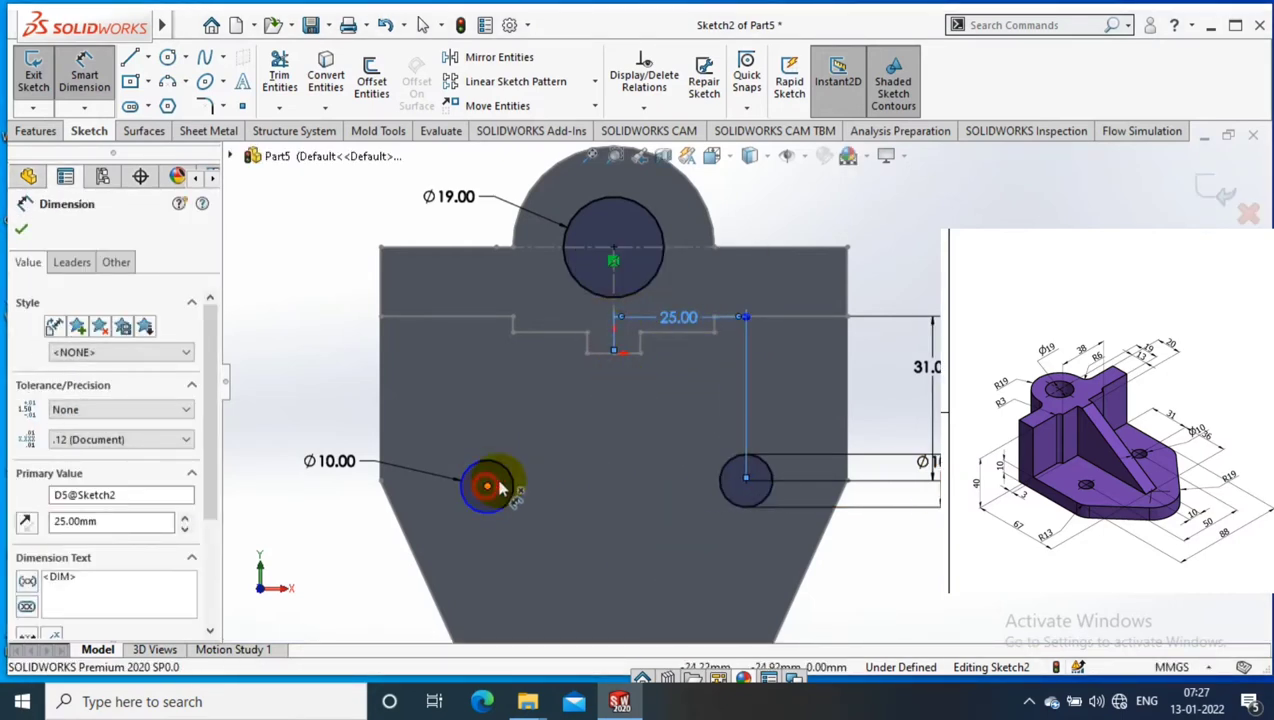
Step: Space the two Ø10 circles 50 mm apart and make their centres horizontal
left_click(487, 487)
left_click(745, 484)
left_click(645, 532)
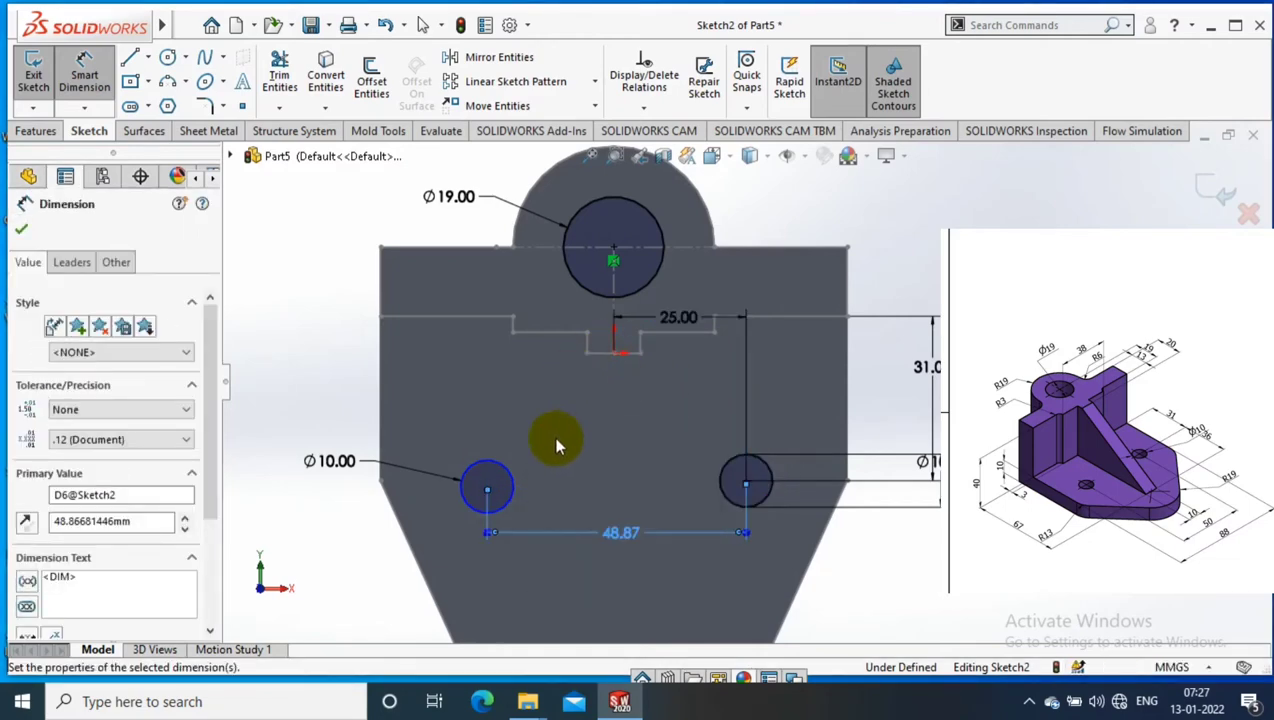
type("50")
key("Return")
key("Escape")
left_click(481, 489)
left_click(745, 481, "ctrl")
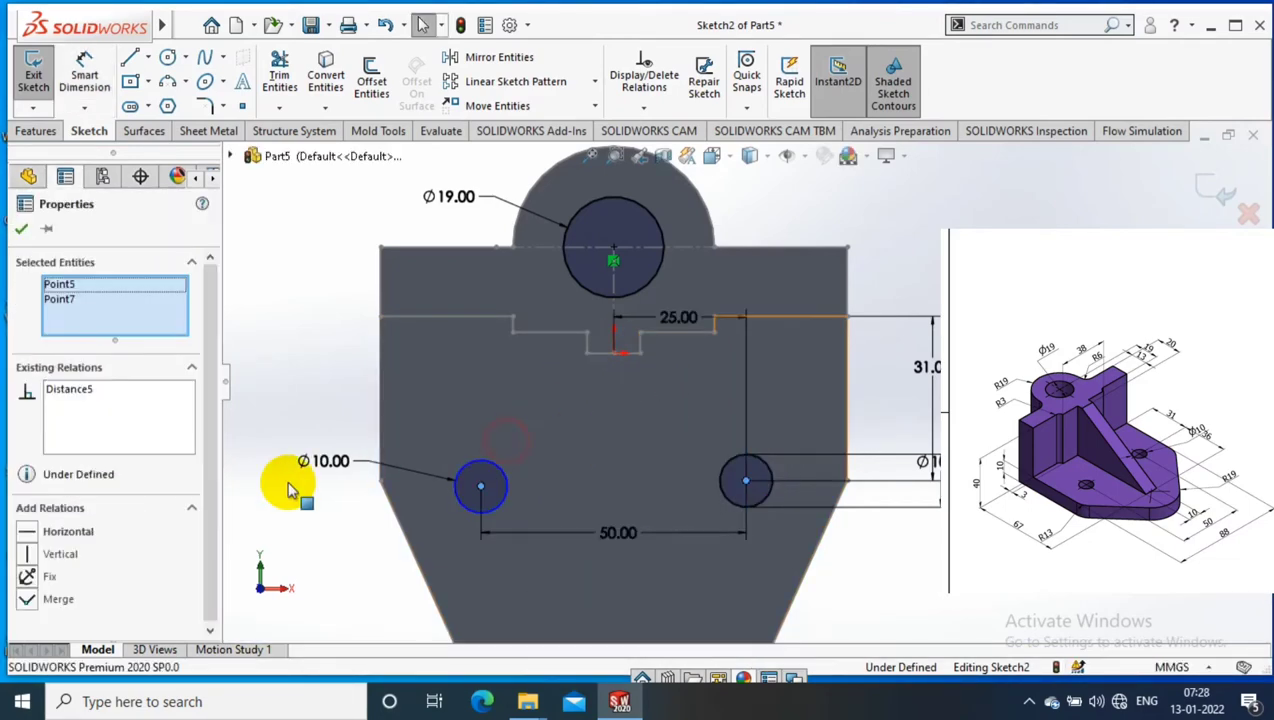
left_click(27, 531)
Step: Extrude-cut the Ø19 and two Ø10 circles Through All in both directions
left_click(35, 131)
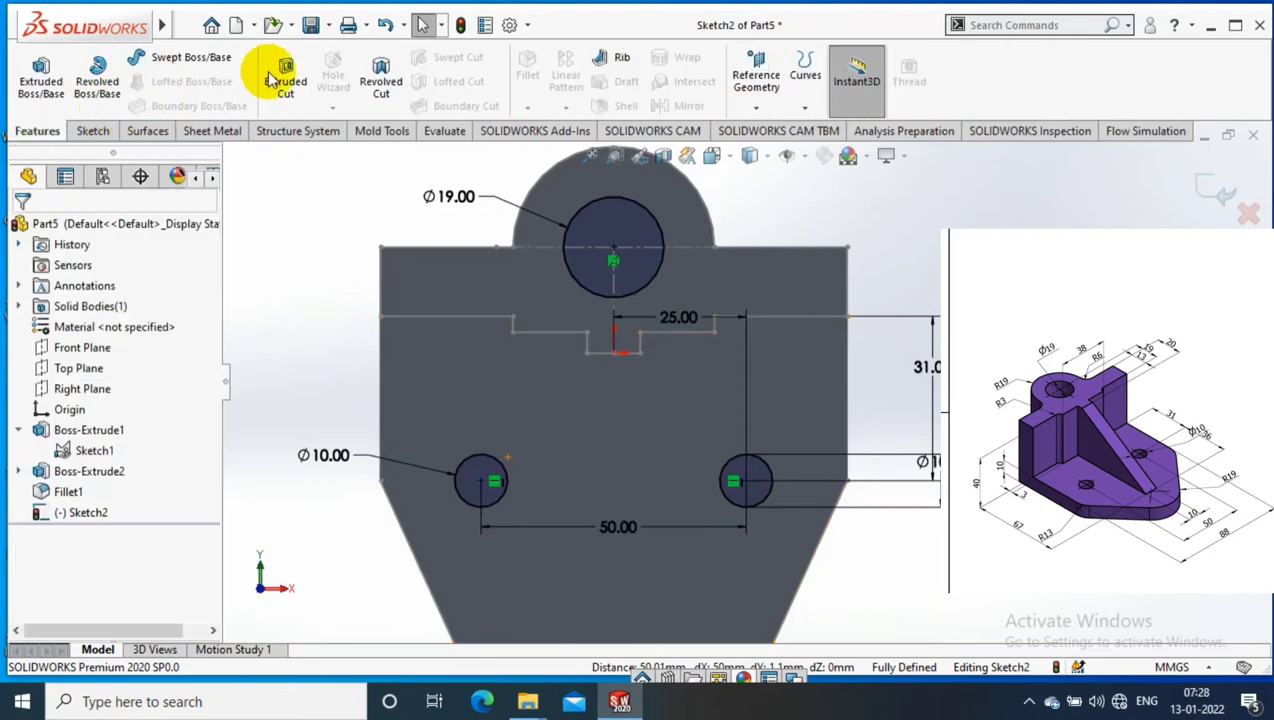
left_click(285, 80)
left_click(125, 341)
left_click(85, 362)
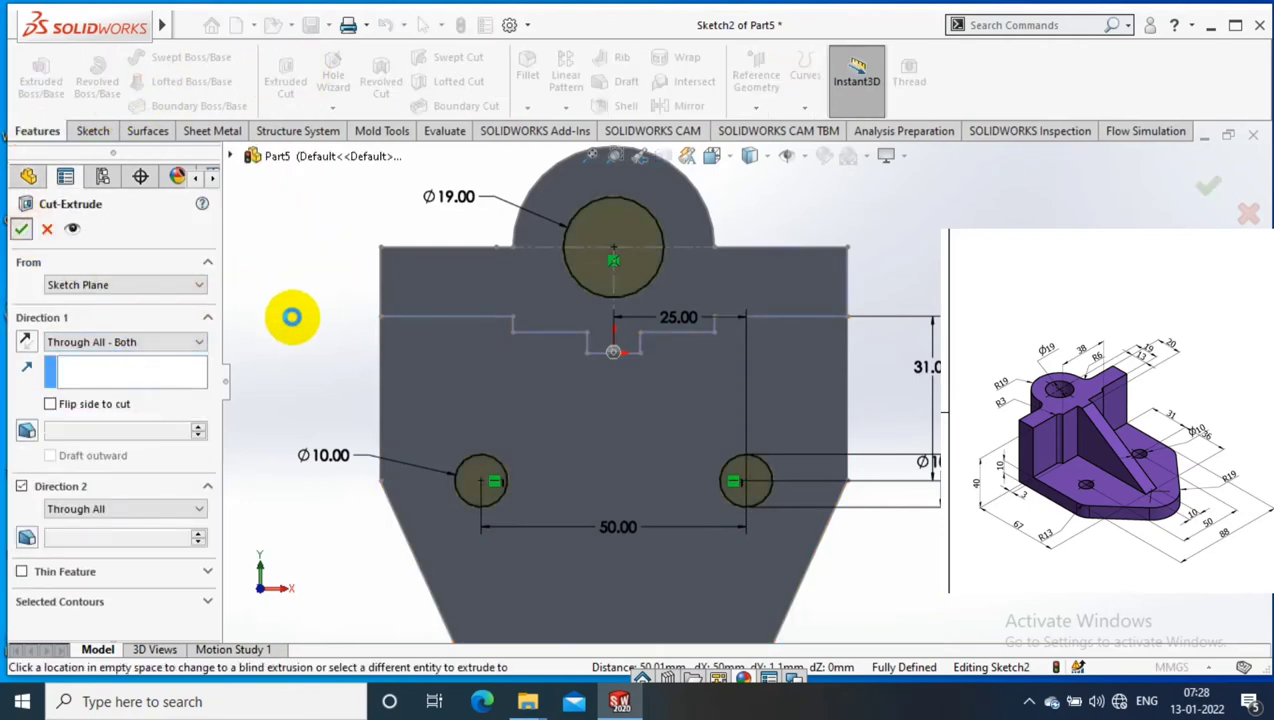
right_click(297, 312)
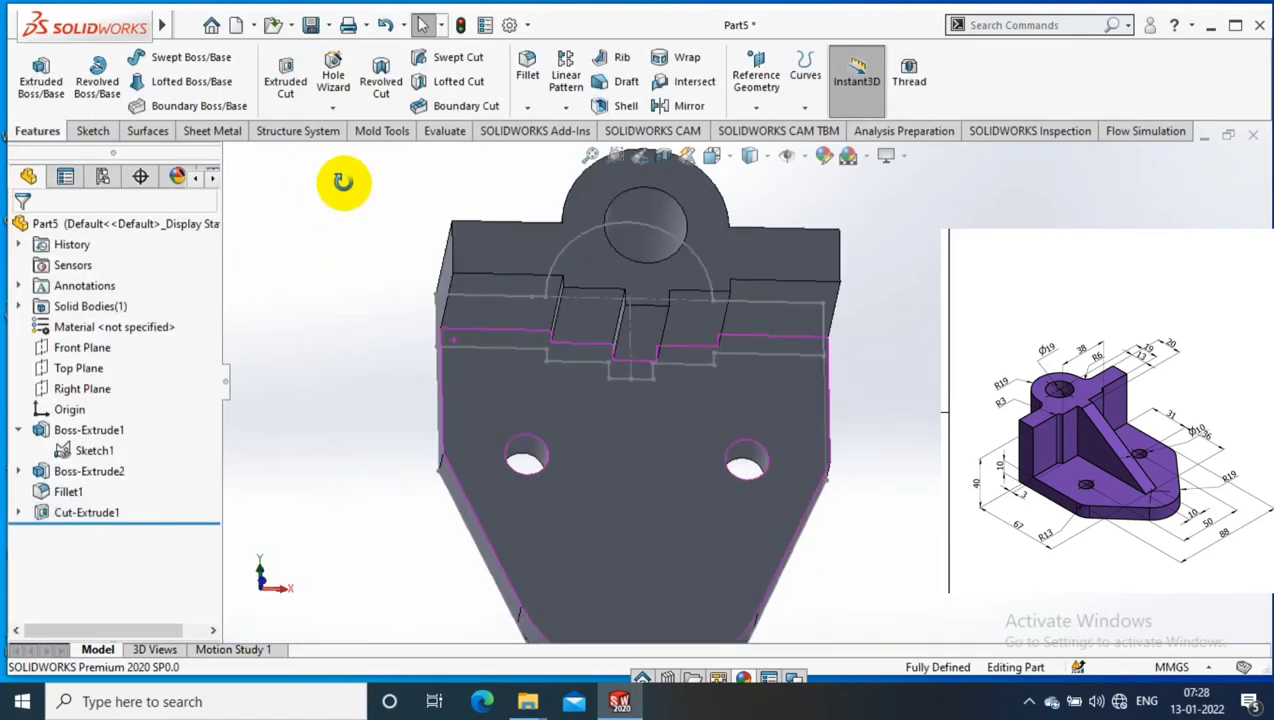
right_click(788, 485)
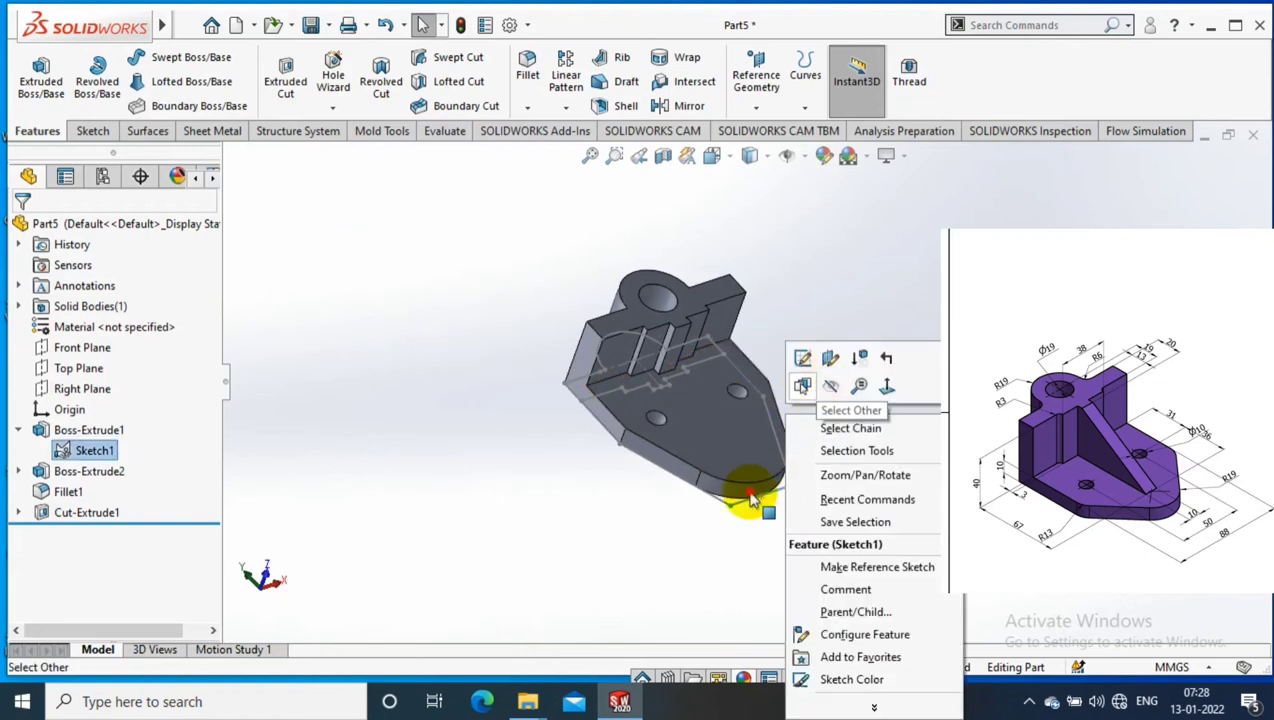
key("Escape")
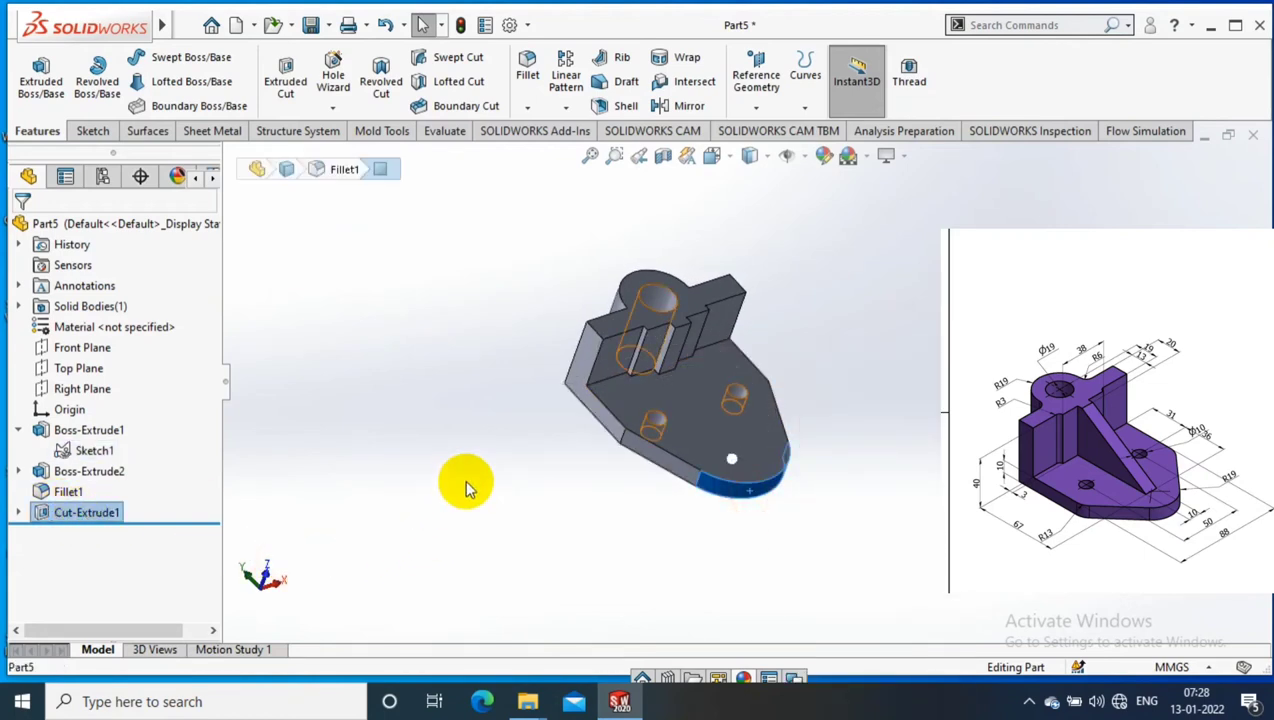
mouse_move(469, 483)
middle_mouse_down()
mouse_move(510, 503)
mouse_move(483, 555)
mouse_move(839, 413)
mouse_move(683, 193)
middle_mouse_up()
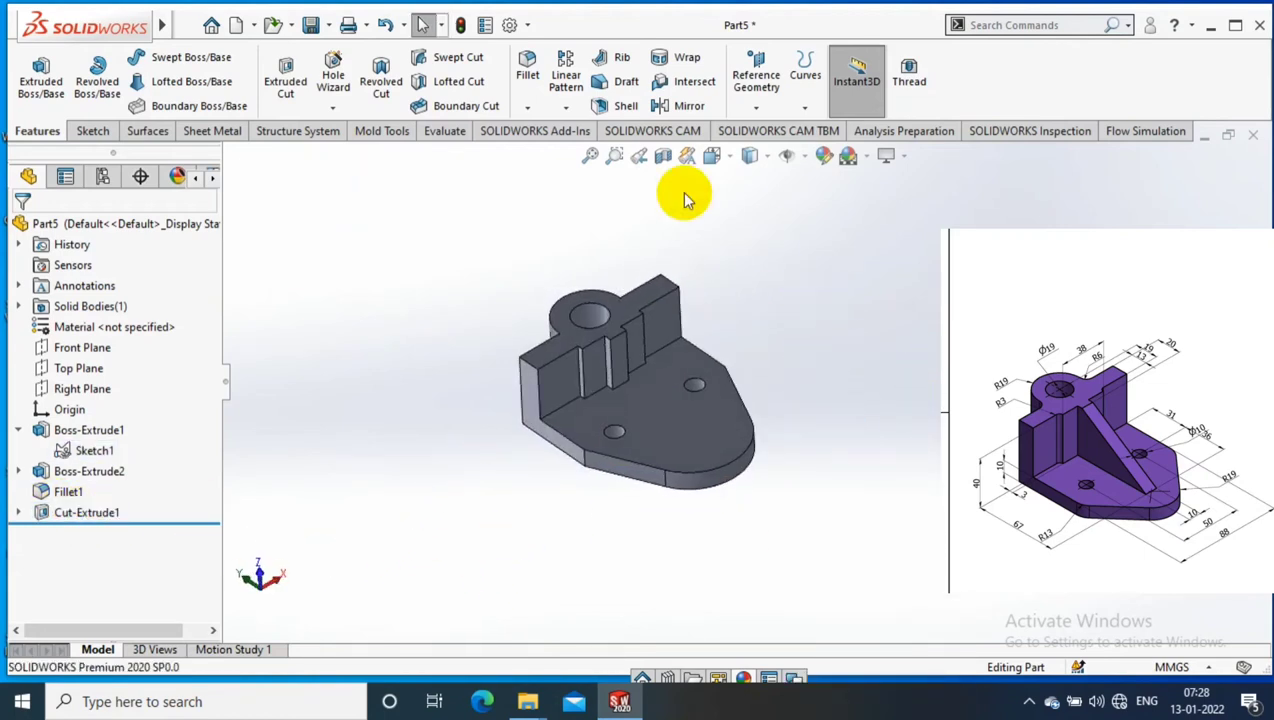
Step: Round the two short vertical base corner edges with a 13 mm constant-size fillet
left_click(527, 68)
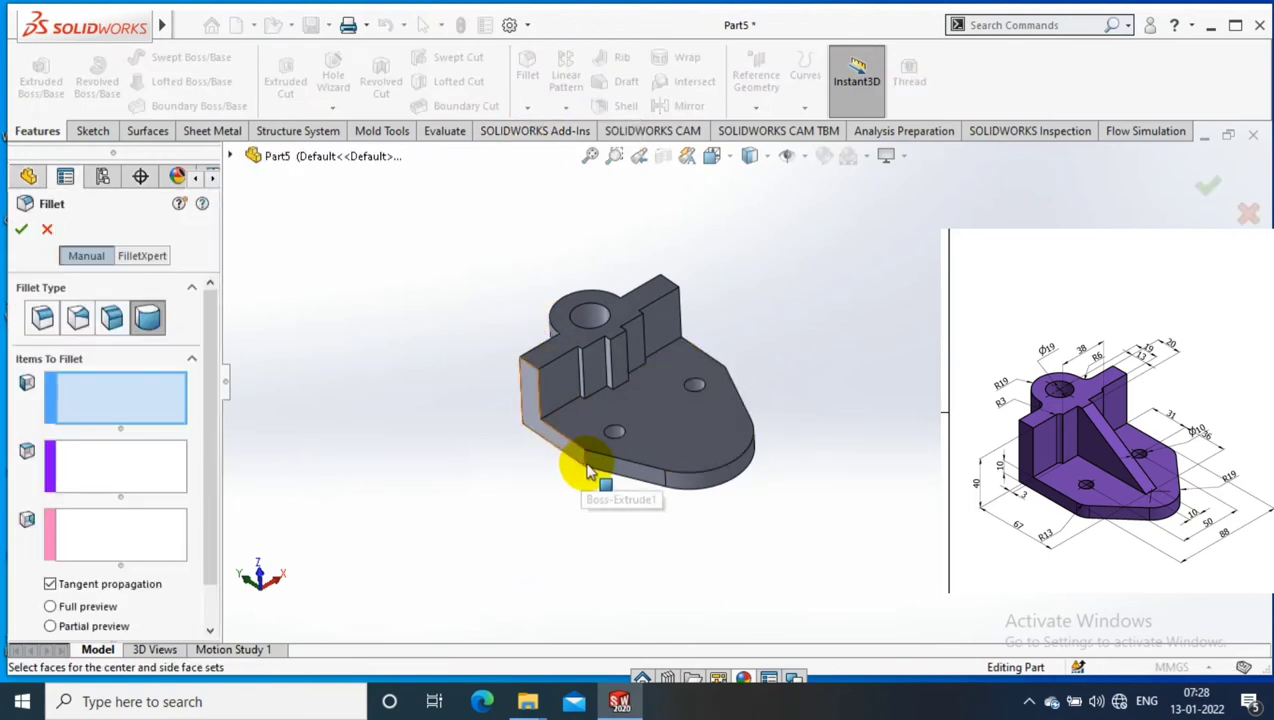
scroll(588, 467, "down", 3)
left_click(42, 317)
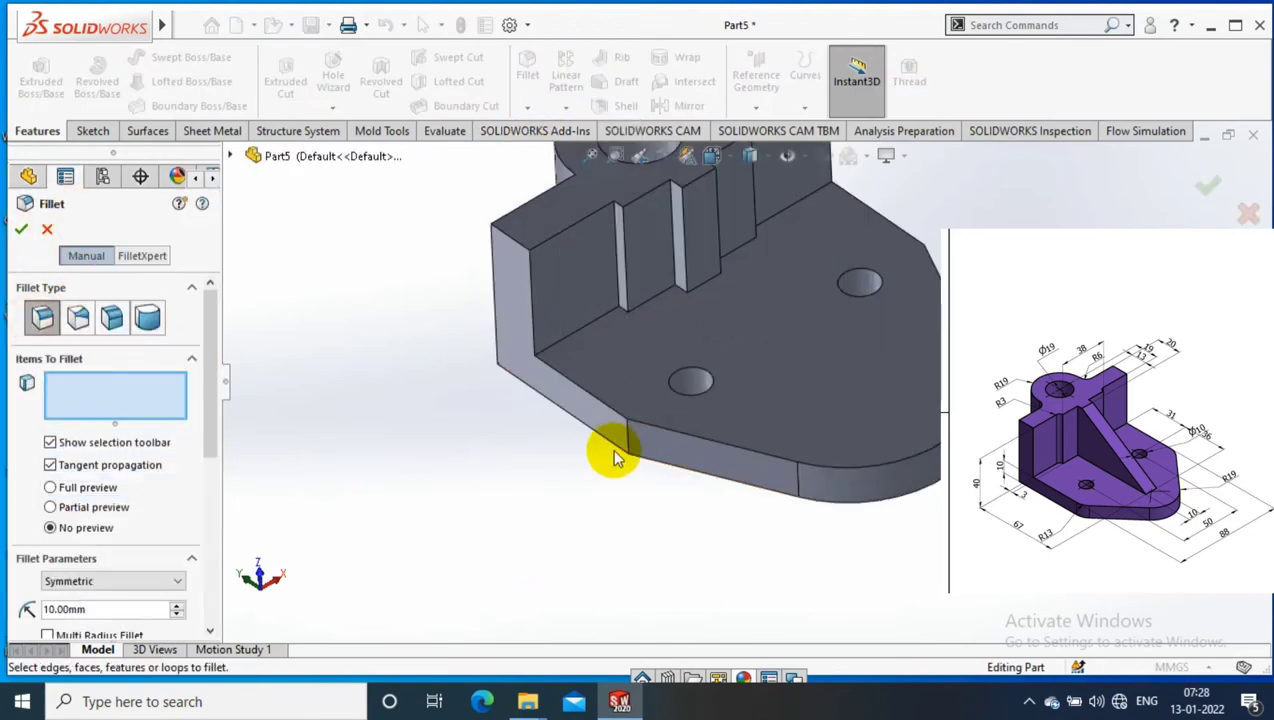
left_click(627, 443)
scroll(847, 378, "up", 3)
middle_click_drag(924, 347, 852, 349)
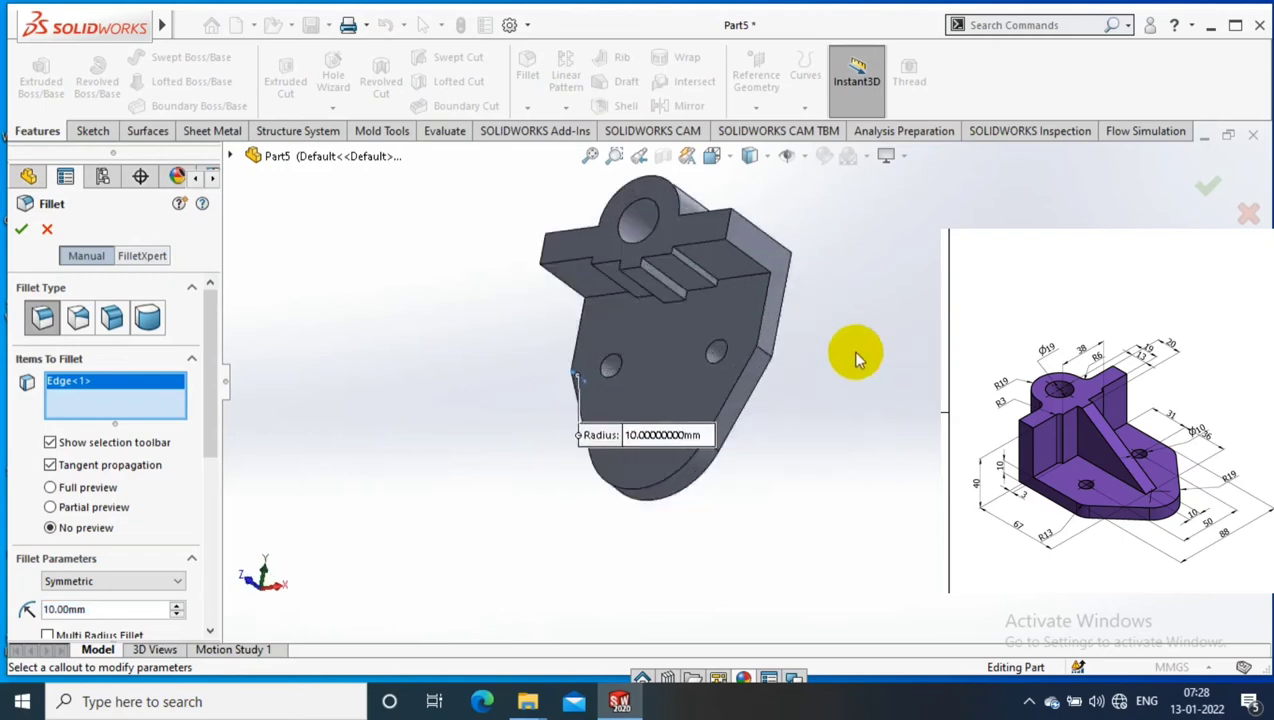
scroll(727, 355, "down", 3)
left_click(727, 355)
middle_click_drag(727, 355, 825, 355)
double_click(100, 609)
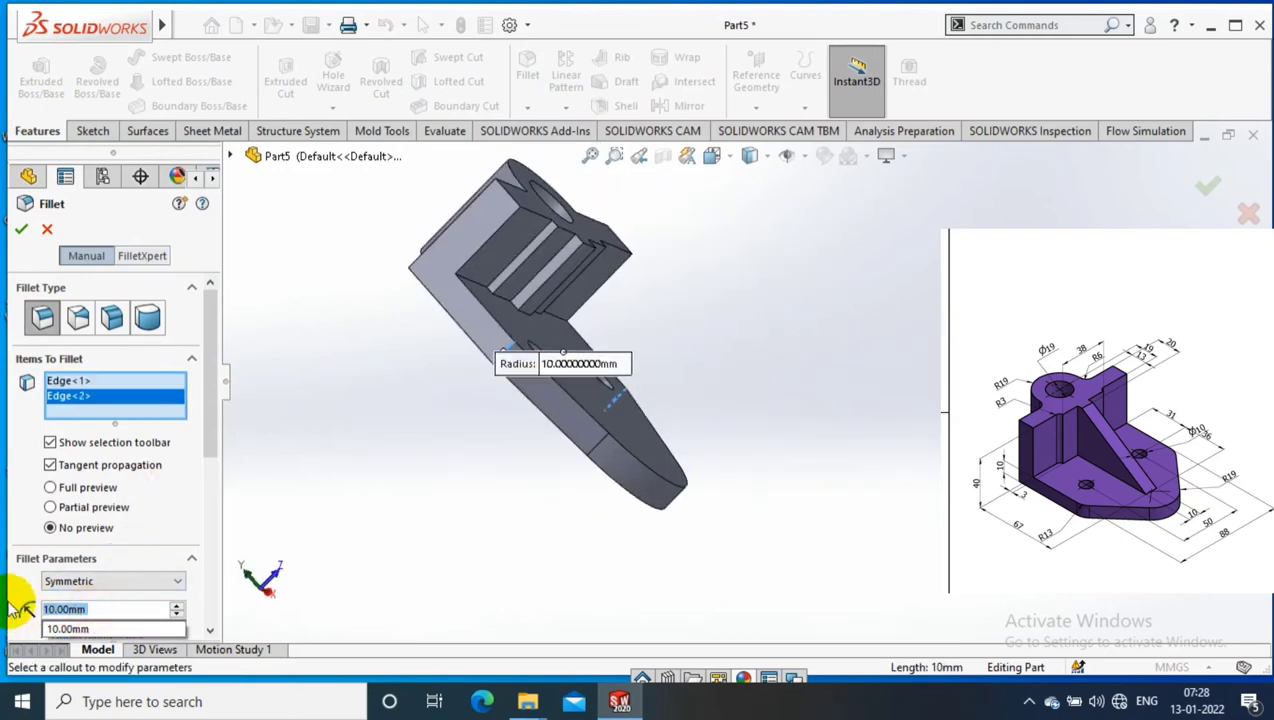
type("13")
left_click(21, 229)
mouse_move(702, 330)
middle_mouse_down()
mouse_move(825, 392)
mouse_move(826, 307)
mouse_move(760, 340)
middle_mouse_up()
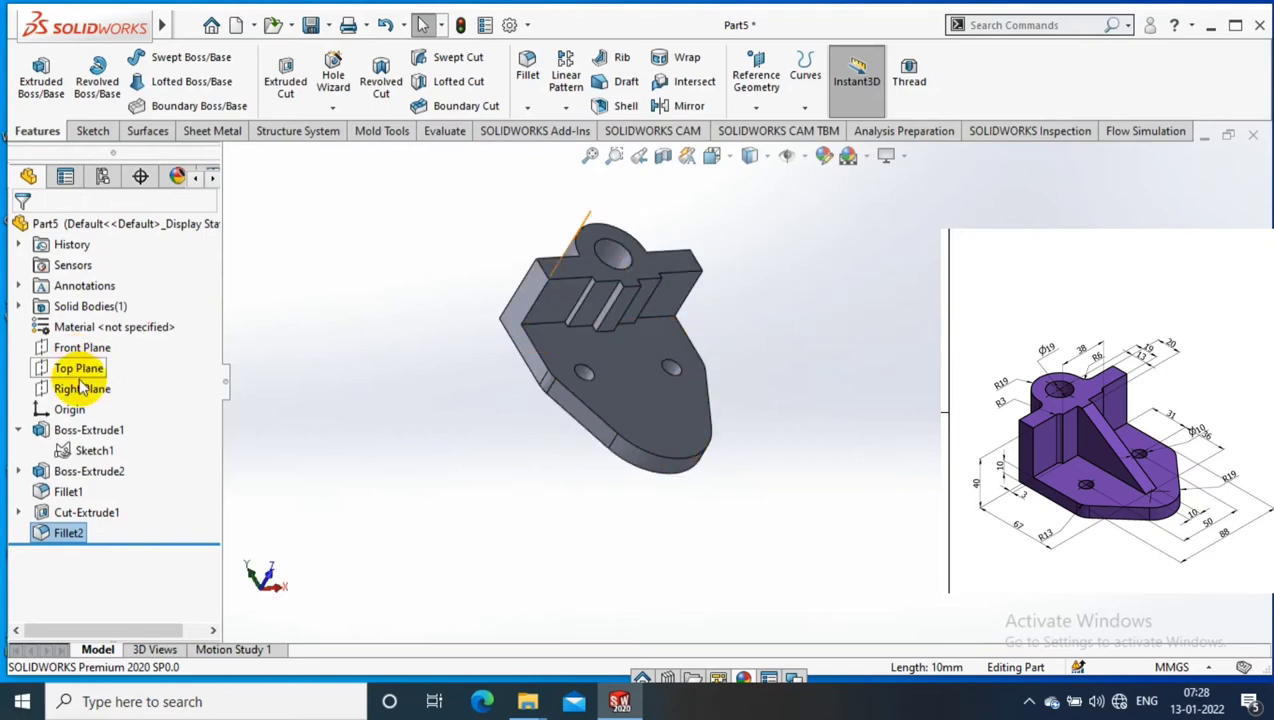
Step: Start a sketch on the Right Plane and draw a slanted line from the wall's step to the base
right_click(80, 388)
left_click(176, 348)
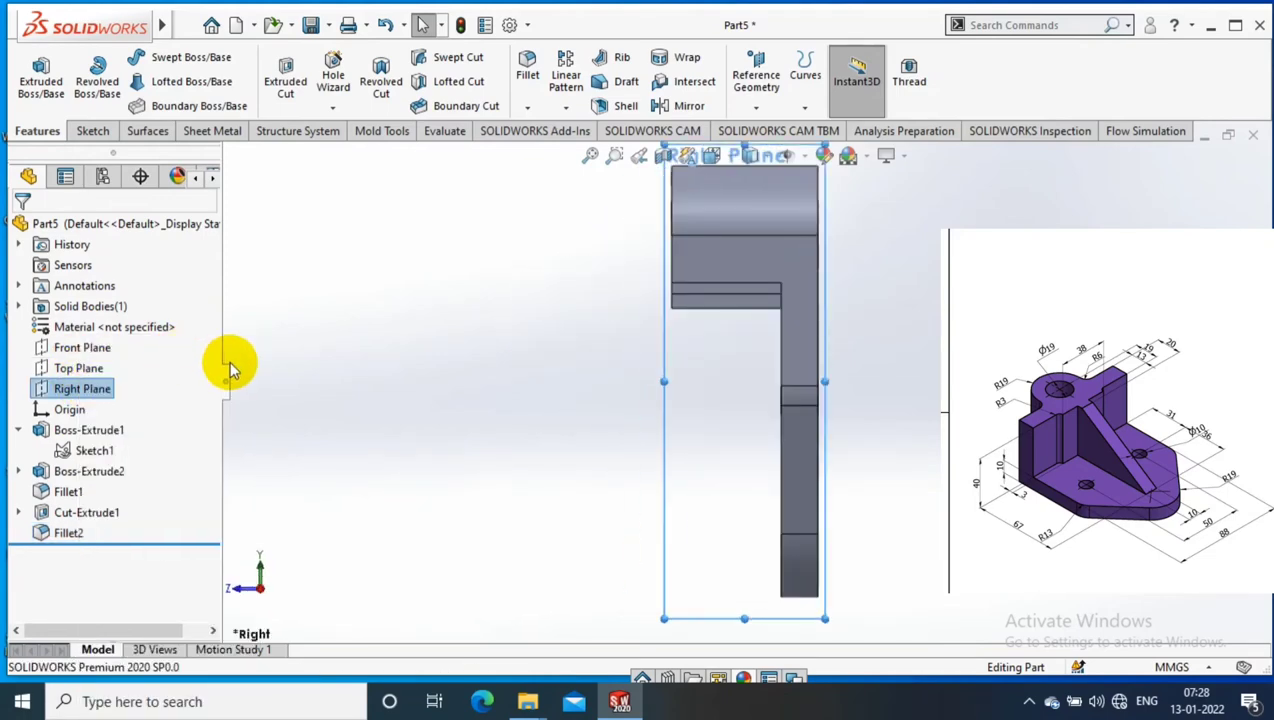
left_click(92, 131)
left_click(129, 57)
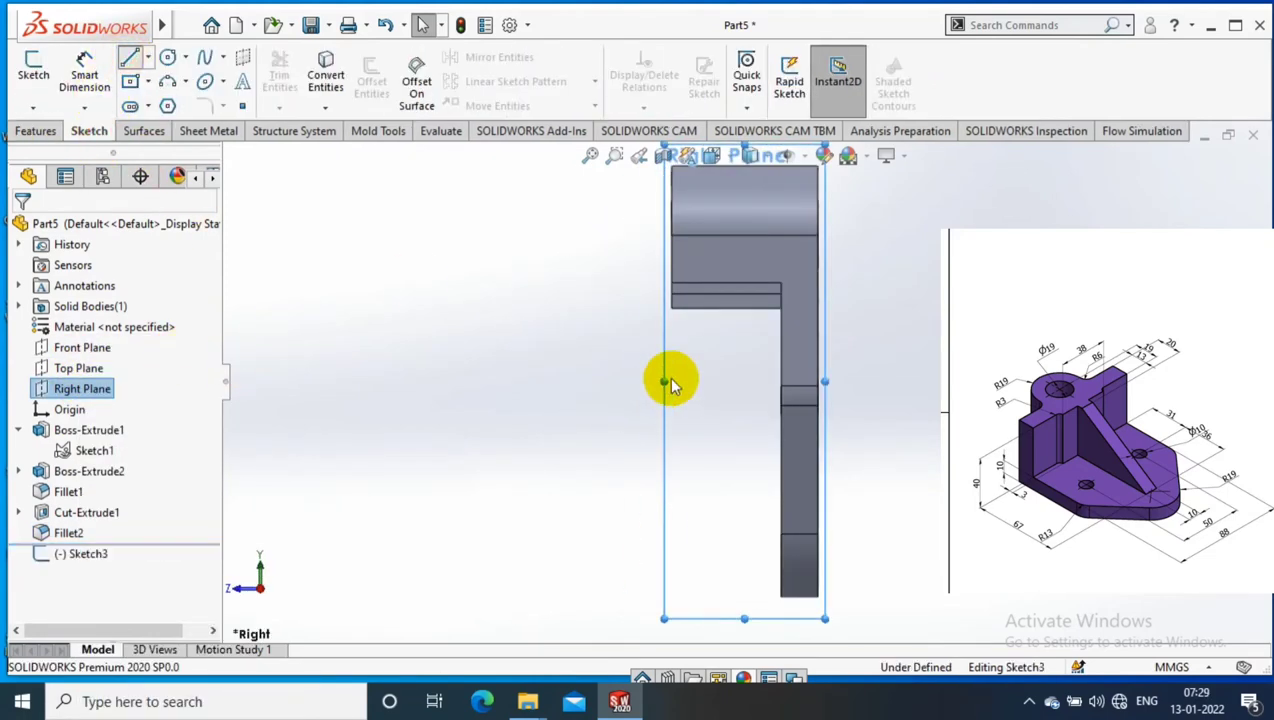
left_click(671, 307)
left_click(781, 513)
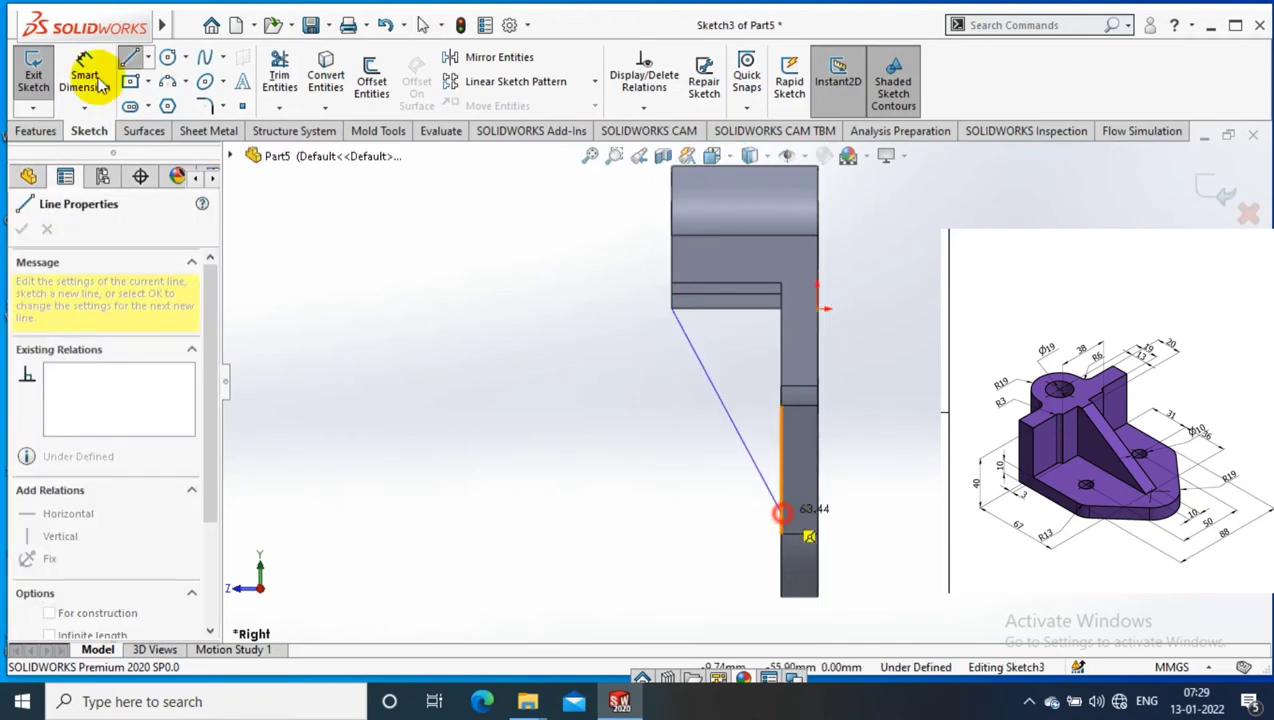
Step: Give the slanted line a 67 mm vertical dimension and exit the sketch
left_click(85, 75)
left_click(781, 513)
left_click(785, 308)
left_click(920, 380)
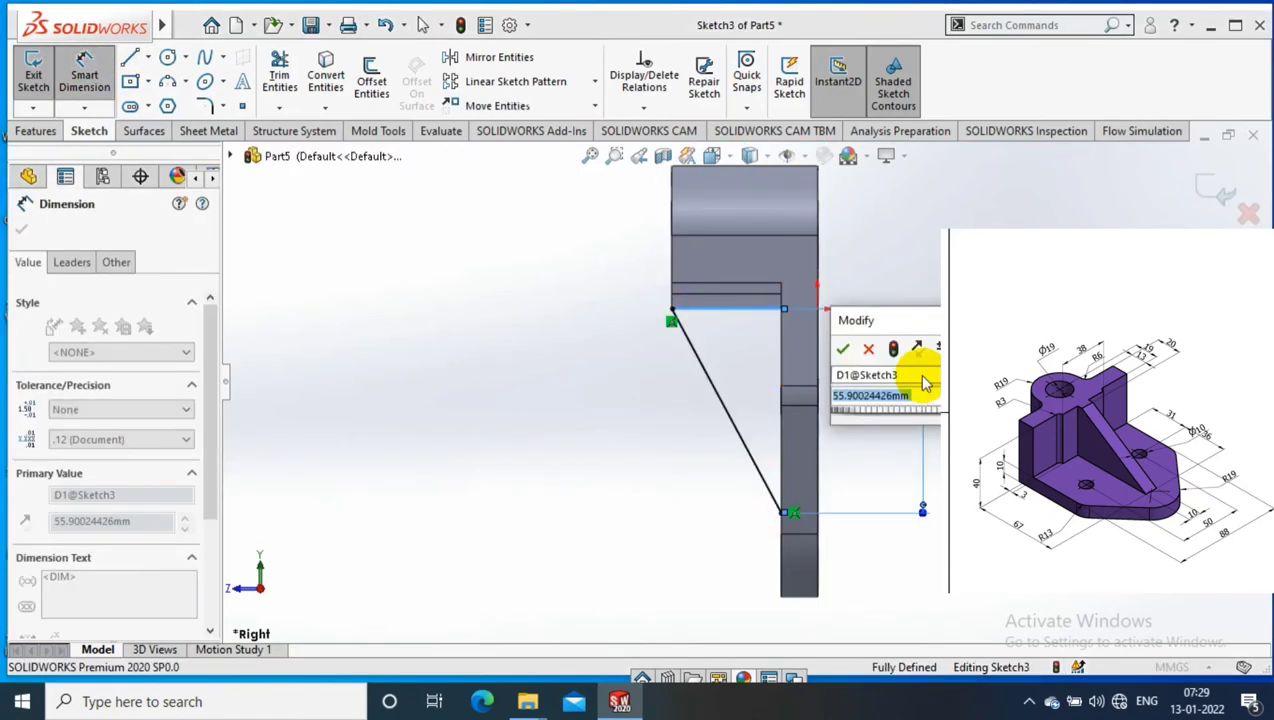
type("67")
key("Return")
left_click(1203, 197)
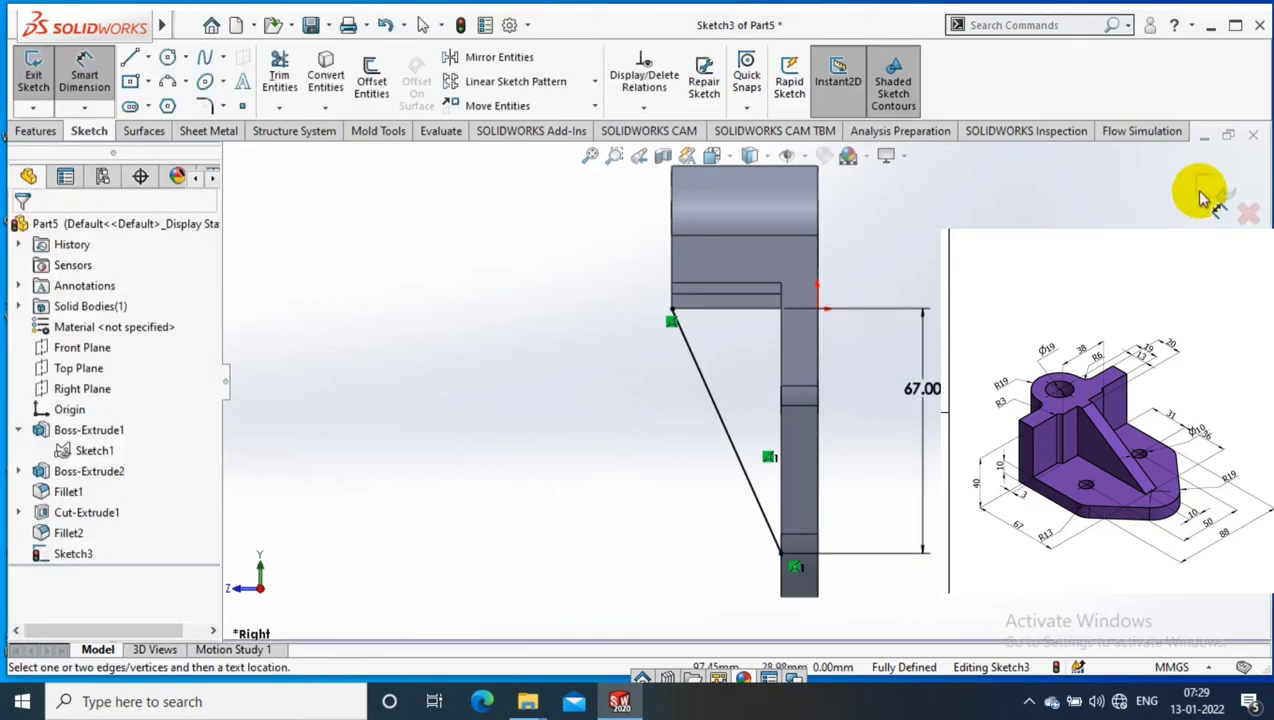
mouse_move(820, 380)
middle_mouse_down()
mouse_move(867, 307)
mouse_move(930, 250)
mouse_move(606, 150)
middle_mouse_up()
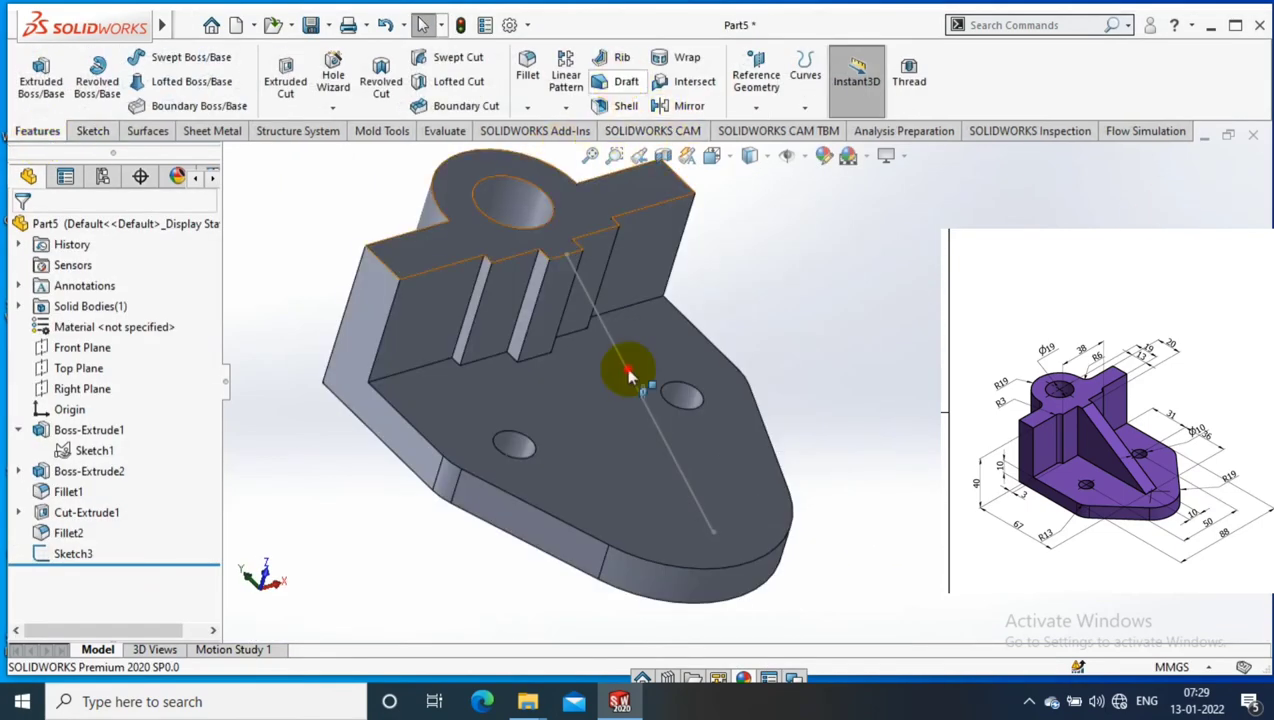
Step: Create a 10 mm rib from the Sketch3 line, bracing the upright wall against the base
left_click(54, 382)
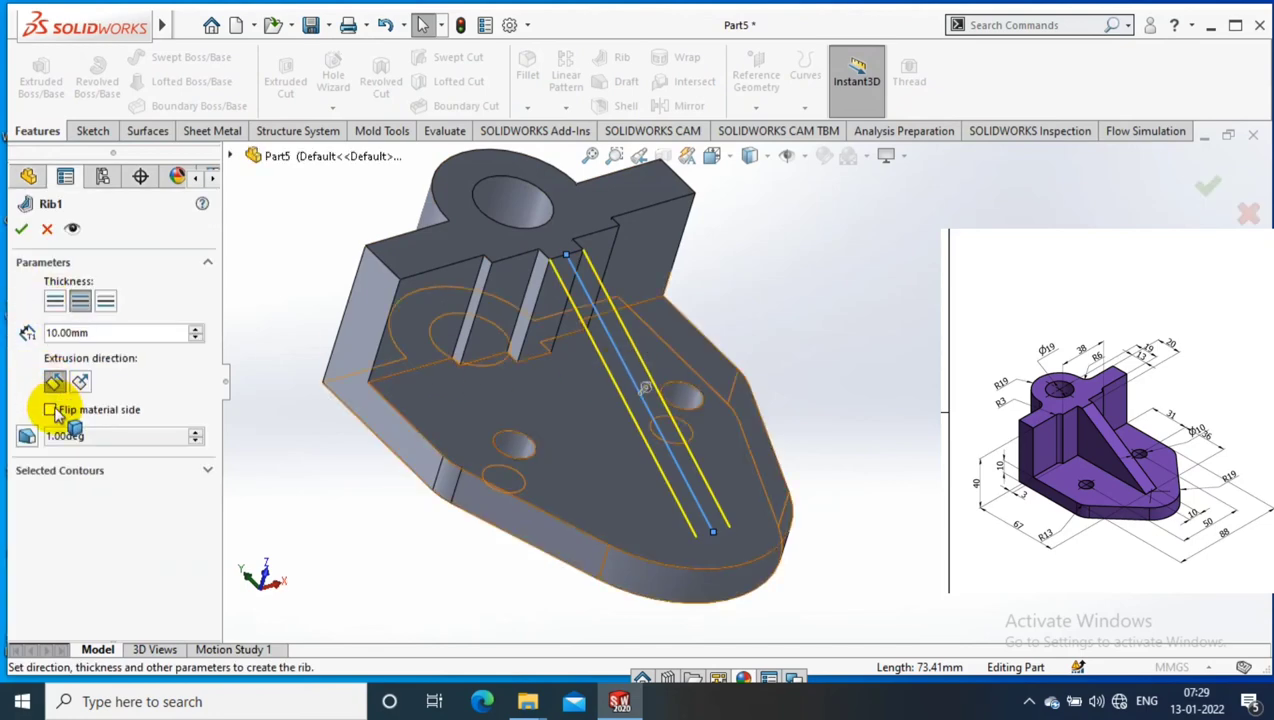
left_click(20, 231)
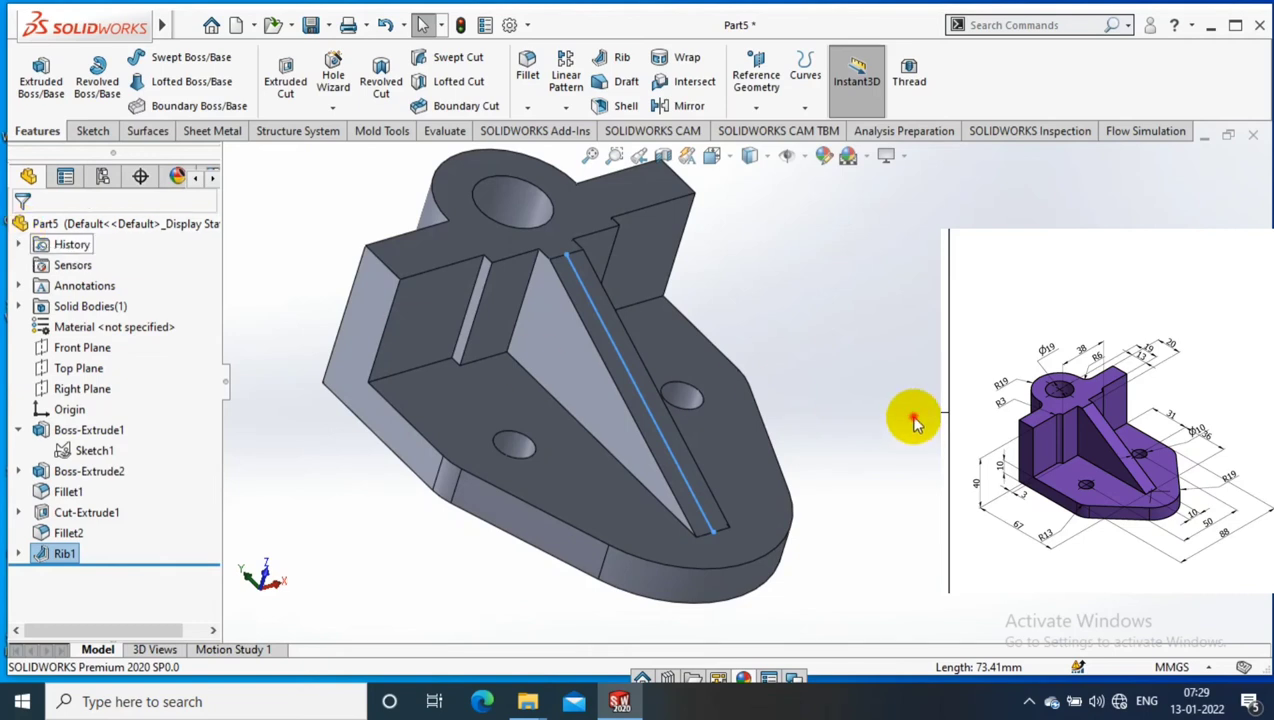
scroll(913, 420, "up", 3)
mouse_move(910, 421)
middle_mouse_down()
mouse_move(910, 449)
mouse_move(904, 392)
mouse_move(785, 304)
middle_mouse_up()
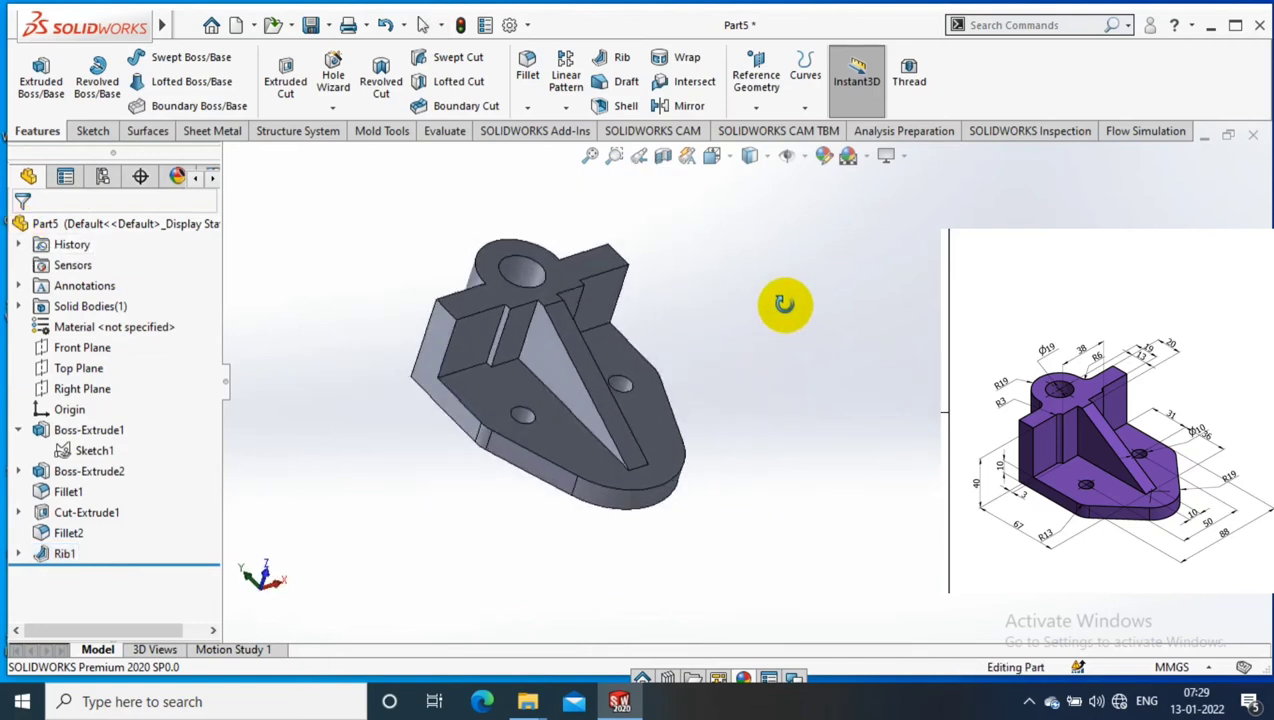
Step: Round the two upright-wall edges beside the rib with a 13 mm fillet
left_click(520, 112)
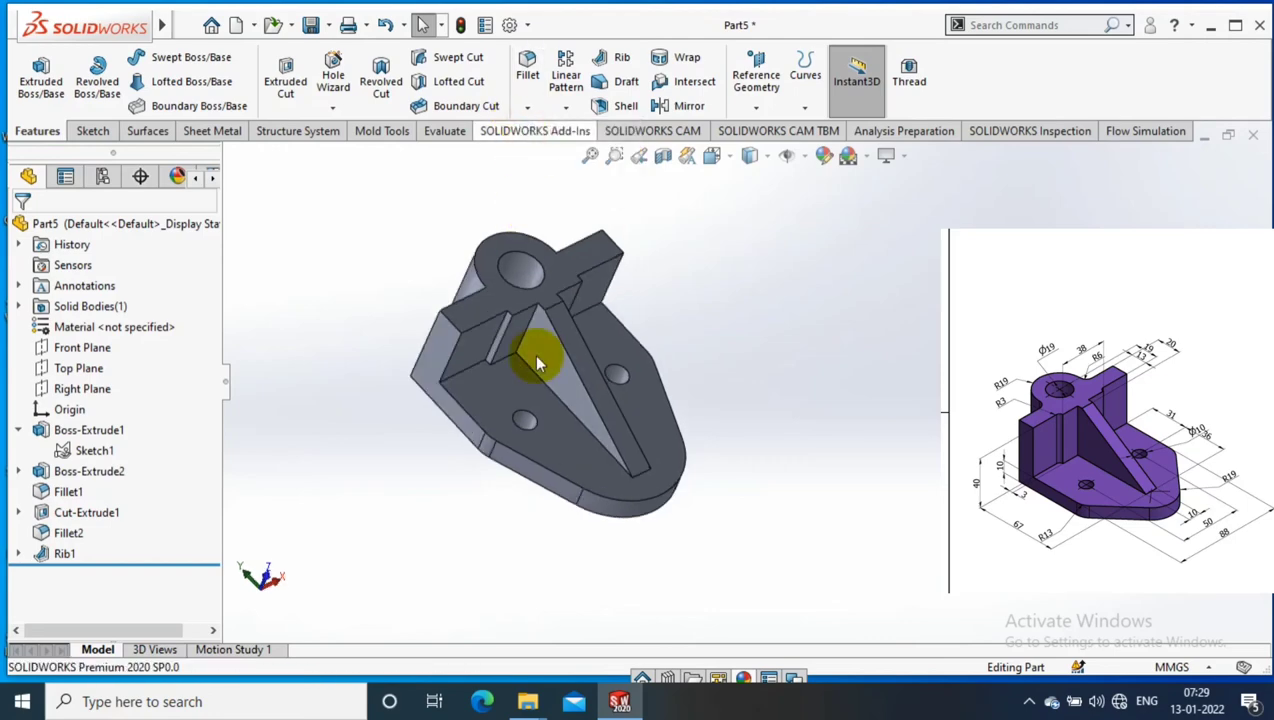
scroll(524, 312, "down", 2)
scroll(524, 312, "down", 2)
left_click(526, 322)
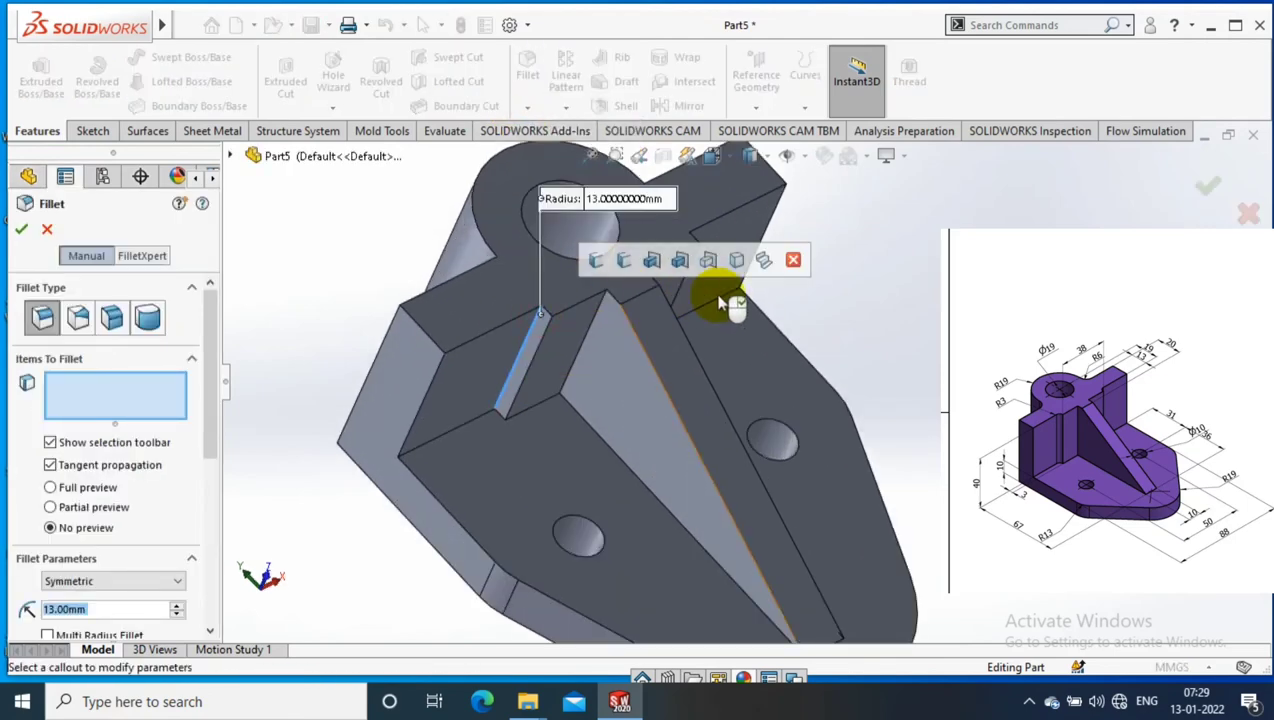
mouse_move(731, 307)
middle_mouse_down()
mouse_move(847, 333)
mouse_move(873, 407)
mouse_move(745, 284)
middle_mouse_up()
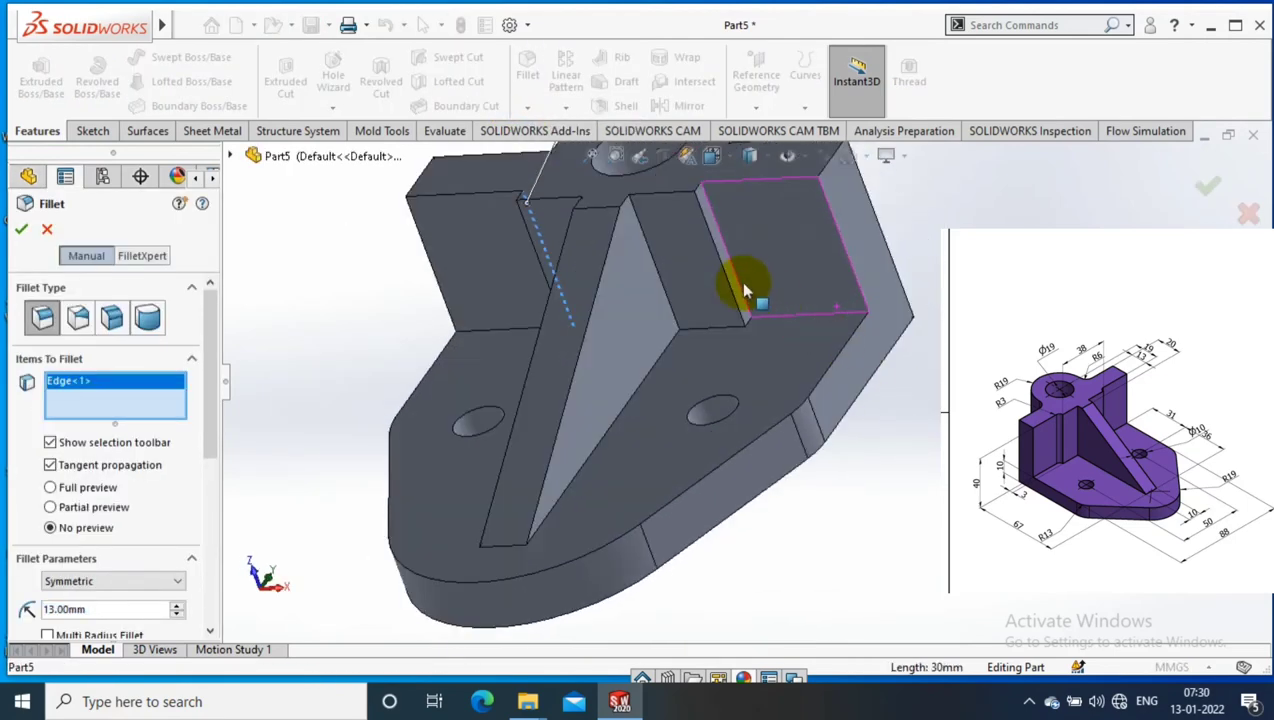
left_click(737, 279)
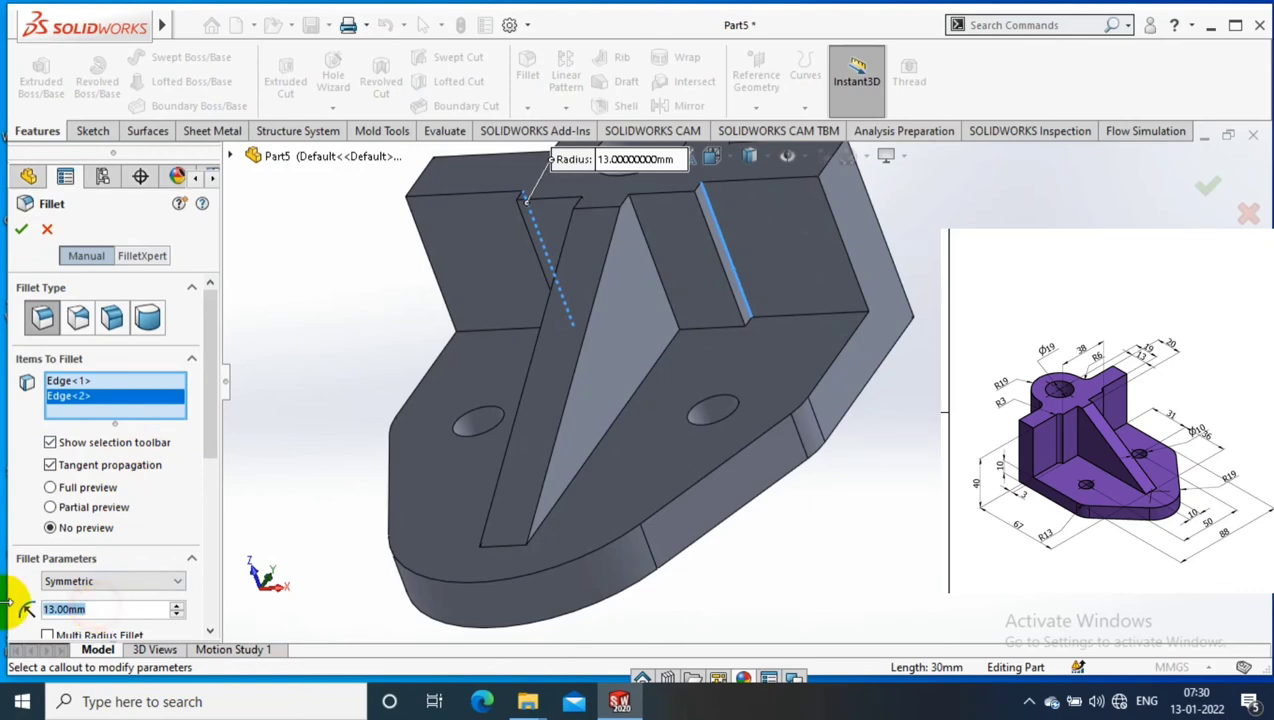
right_click(300, 313)
Step: Fillet the edges where the round boss meets the wall with a 3 mm radius
mouse_move(327, 318)
middle_mouse_down()
mouse_move(530, 125)
mouse_move(535, 455)
middle_mouse_up()
key("Return")
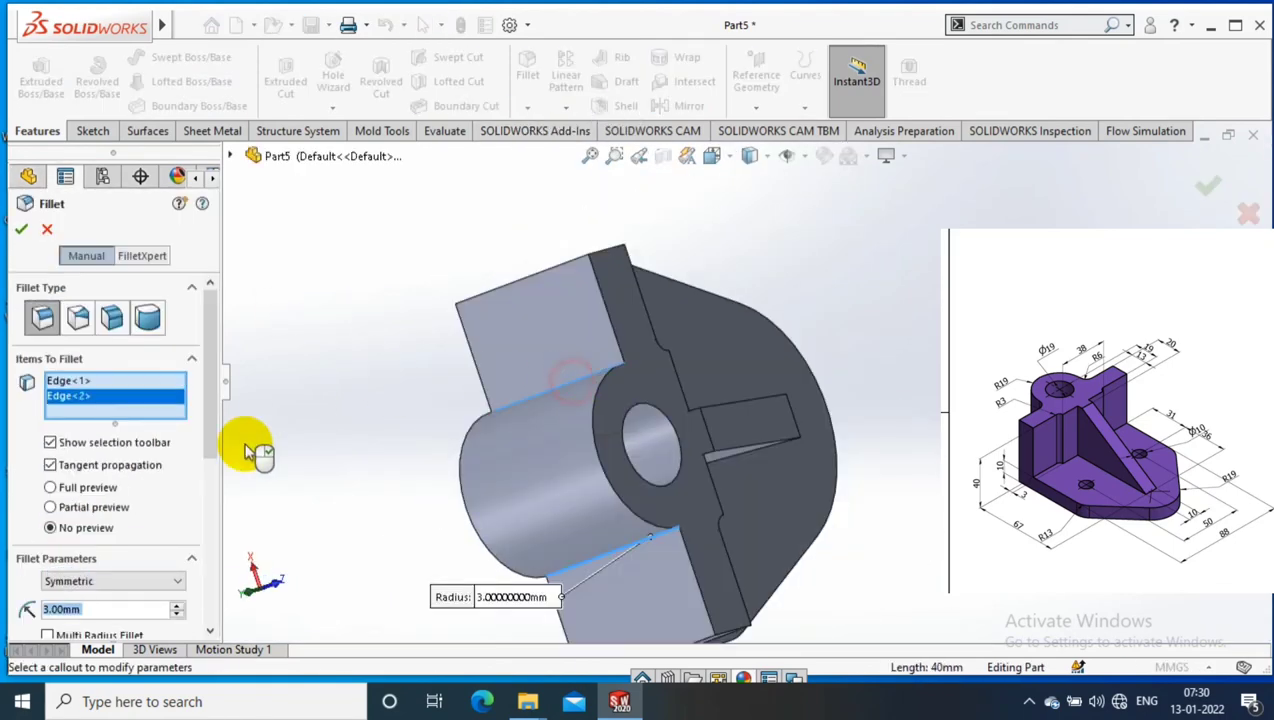
left_click_drag(205, 419, 207, 490)
left_click(97, 418)
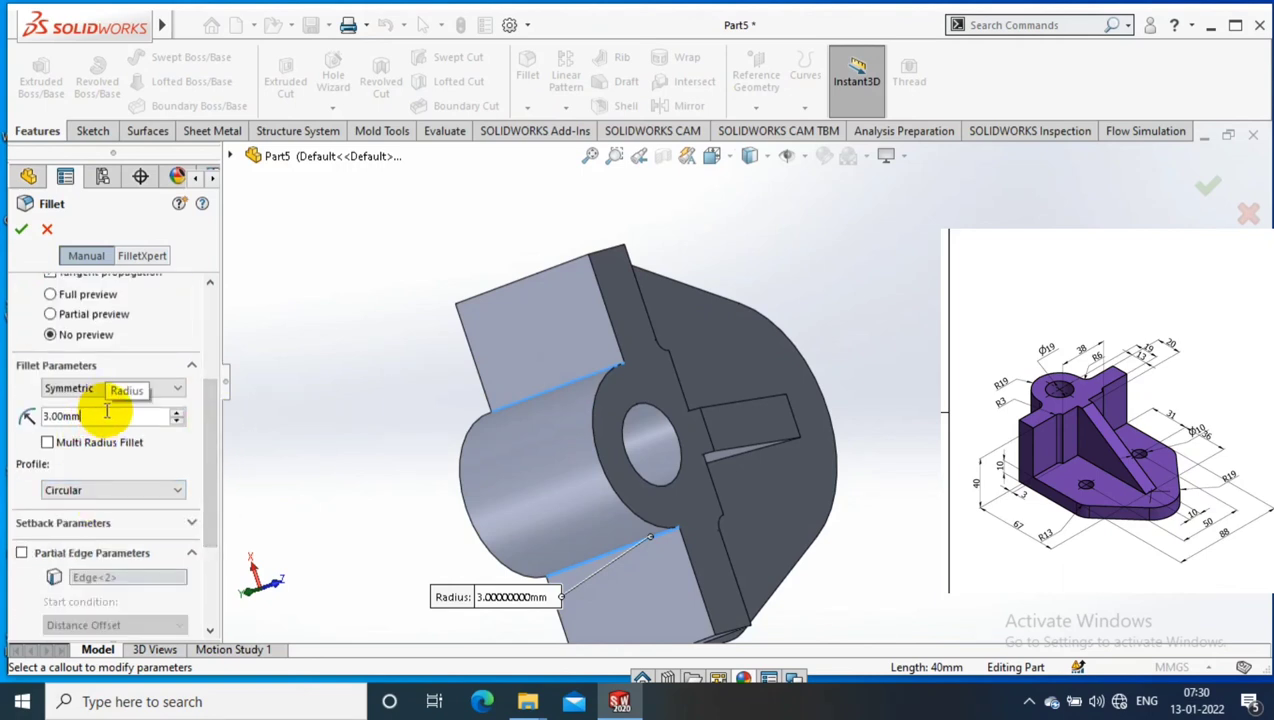
left_click_drag(105, 415, 70, 416)
key("Return")
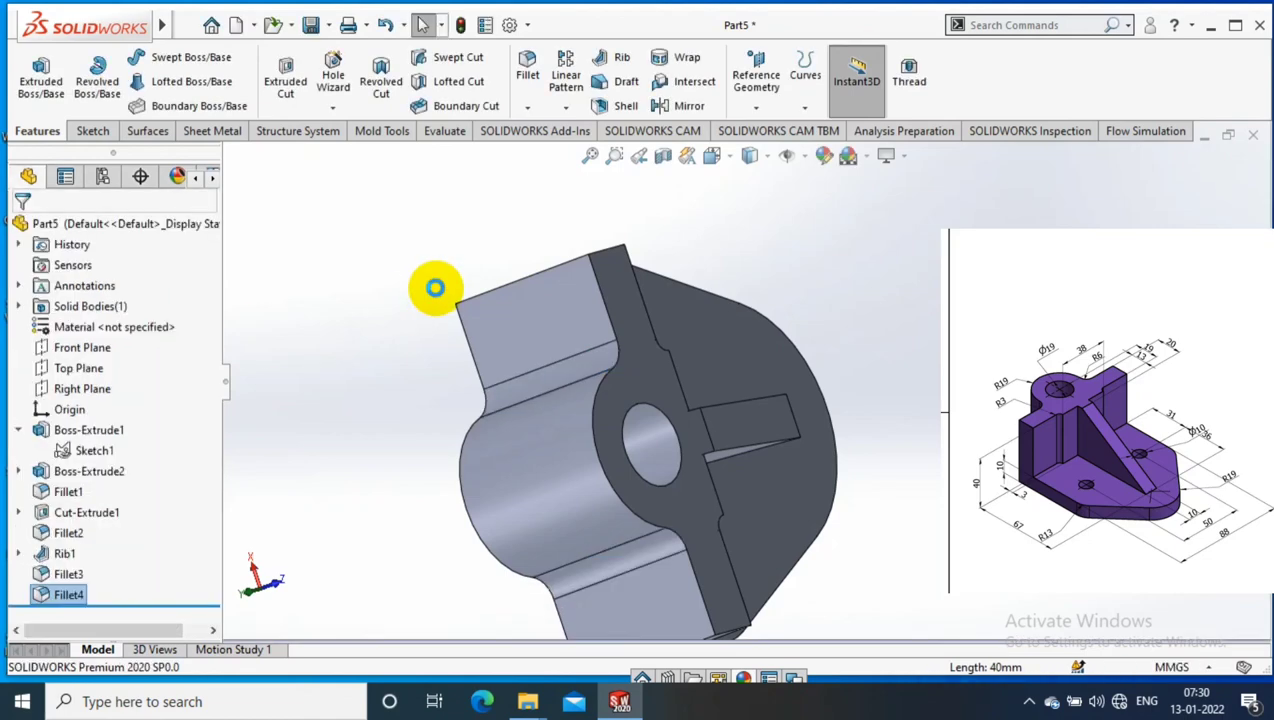
mouse_move(432, 284)
middle_mouse_down()
mouse_move(333, 137)
mouse_move(927, 427)
mouse_move(697, 354)
middle_mouse_up()
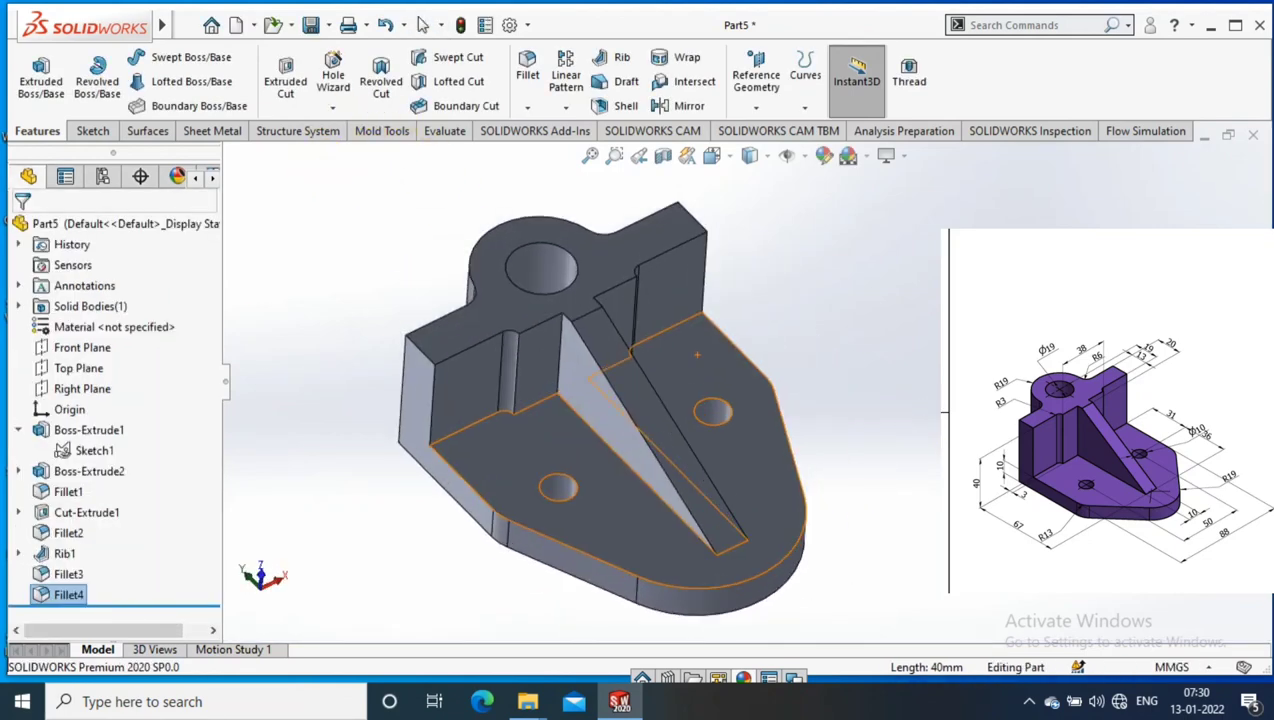
Step: Apply a blue appearance colour to the entire bracket part
right_click(757, 467)
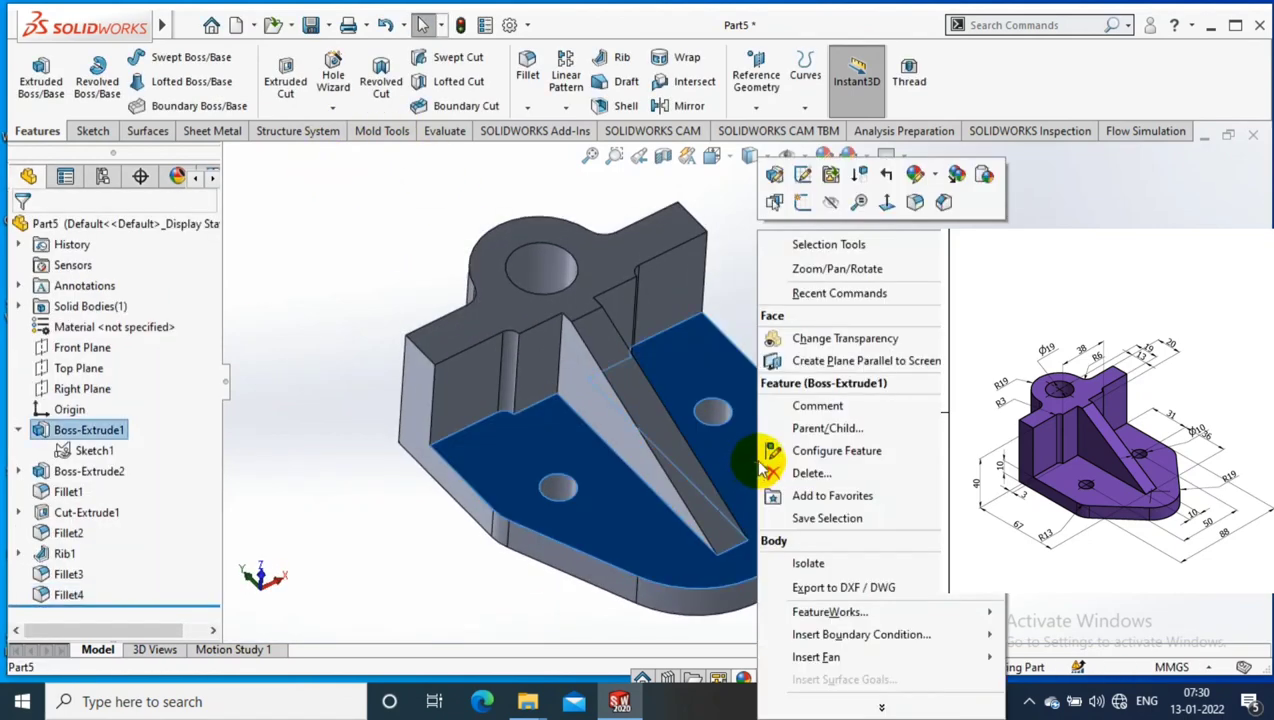
left_click(940, 178)
left_click(960, 256)
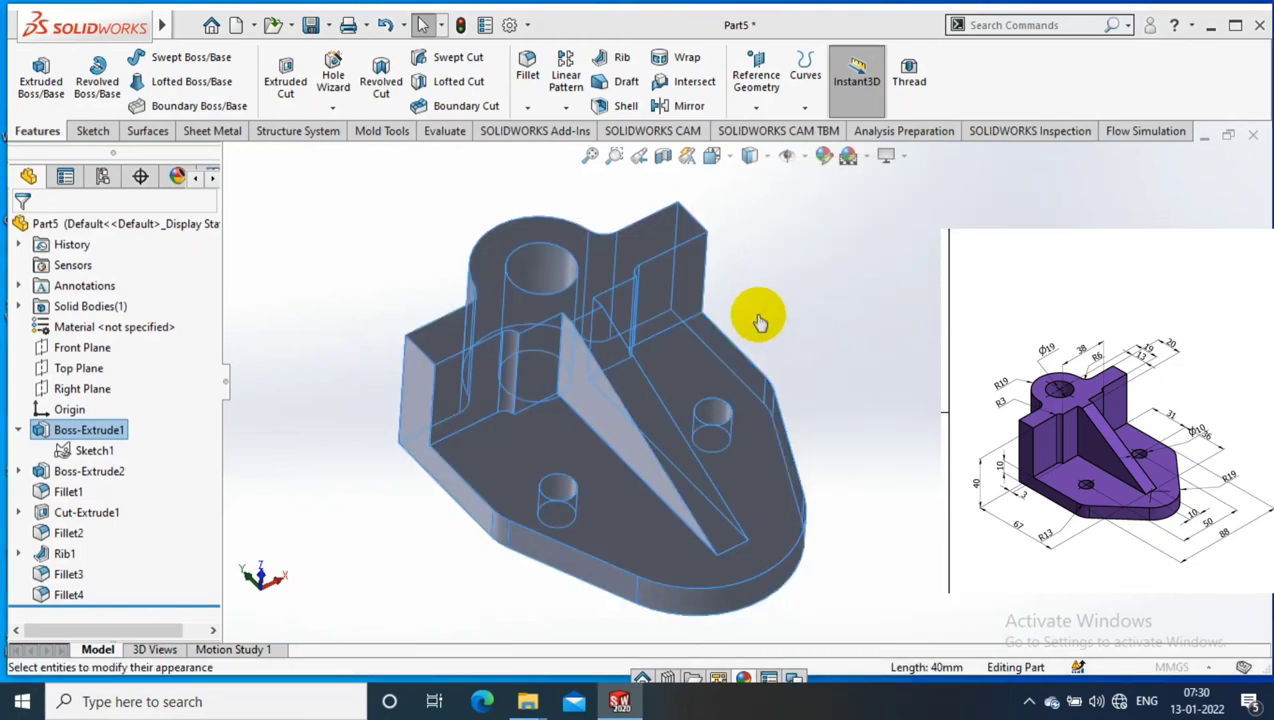
scroll(200, 445, "down", 5)
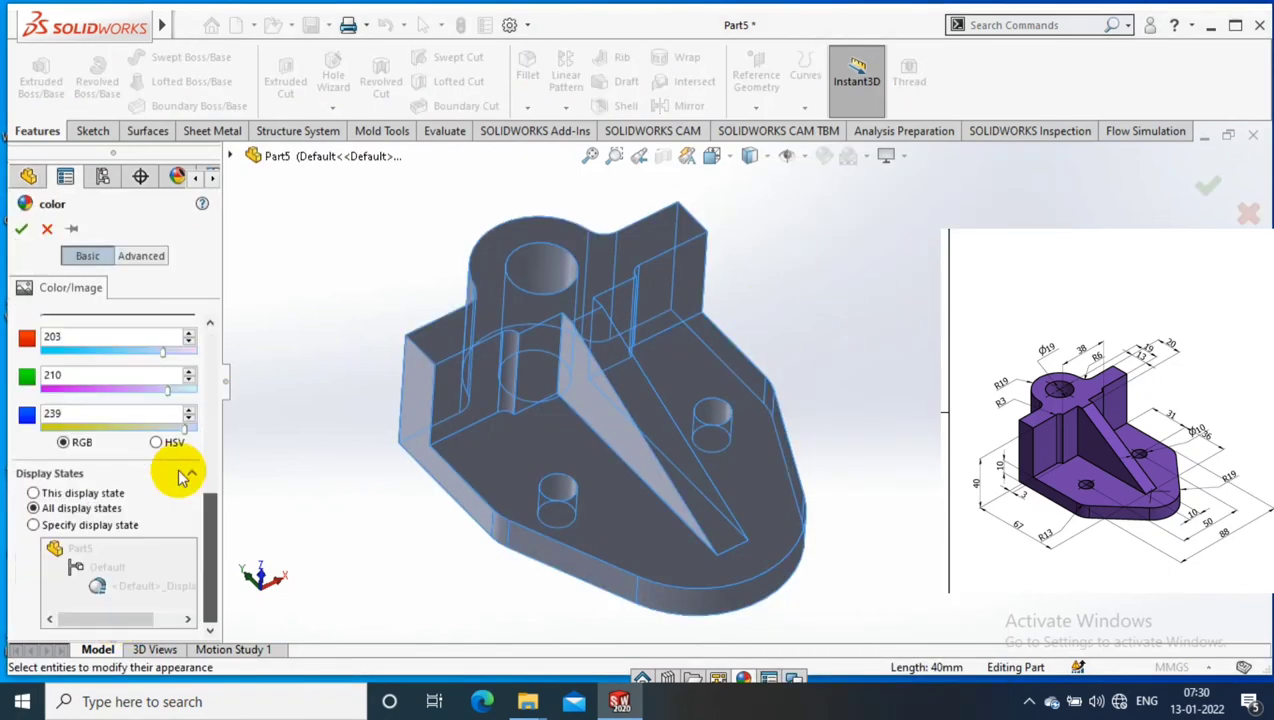
scroll(181, 477, "up", 5)
left_click(137, 532)
left_click(21, 228)
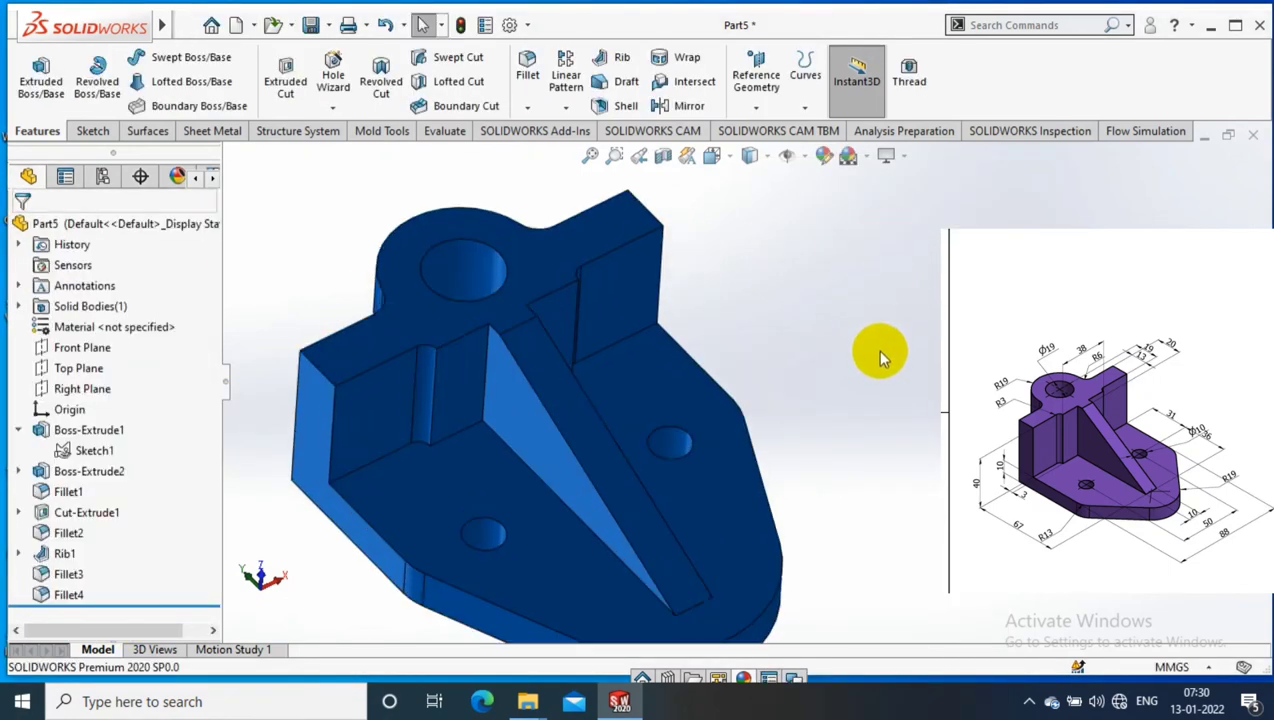
middle_click_drag(880, 353, 765, 500)
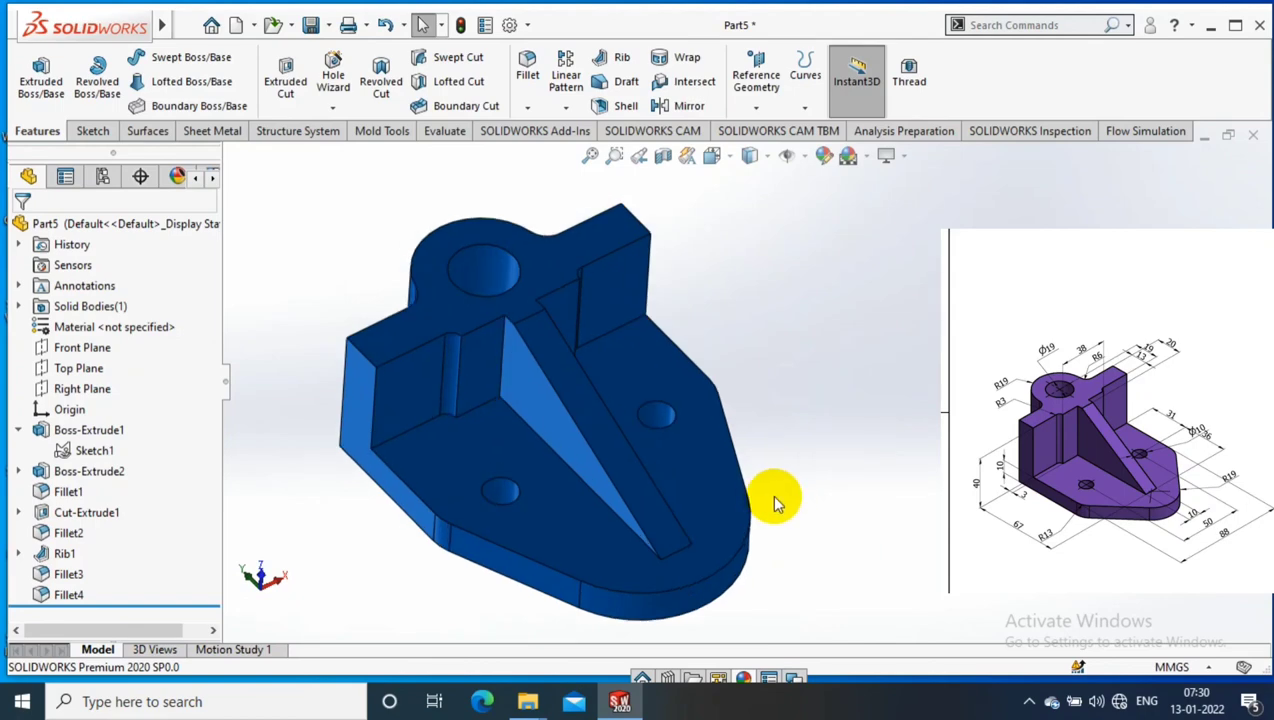